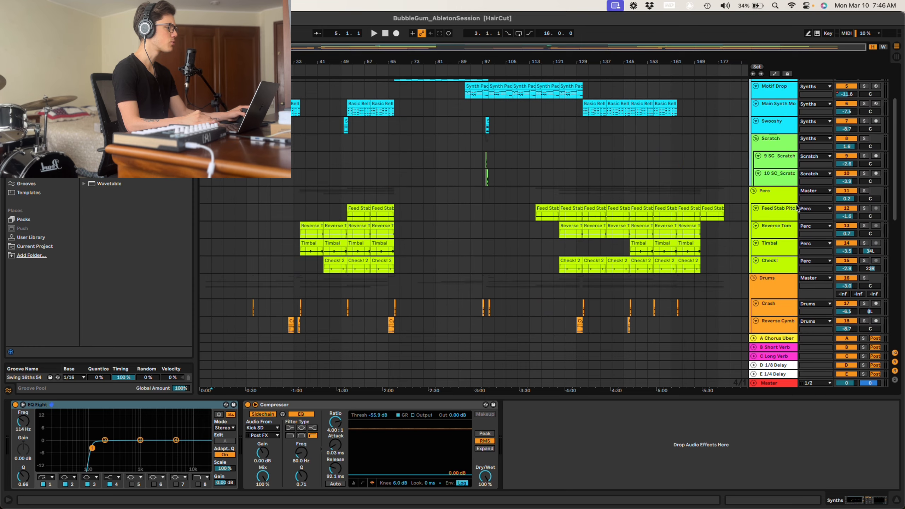
Inspect the effect chains on the Drums and K+B group tracks.
scroll(766, 142, "down", 3)
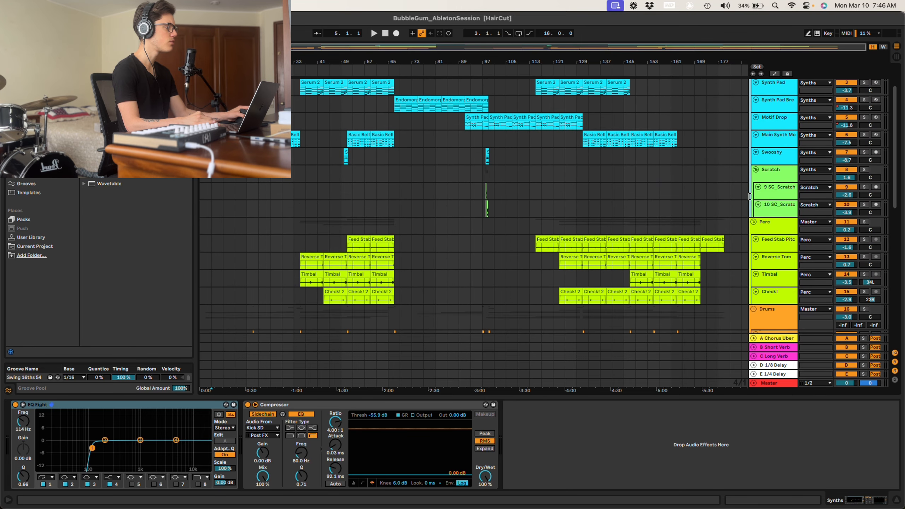
left_click(769, 210)
scroll(766, 163, "down", 8)
left_click(766, 163)
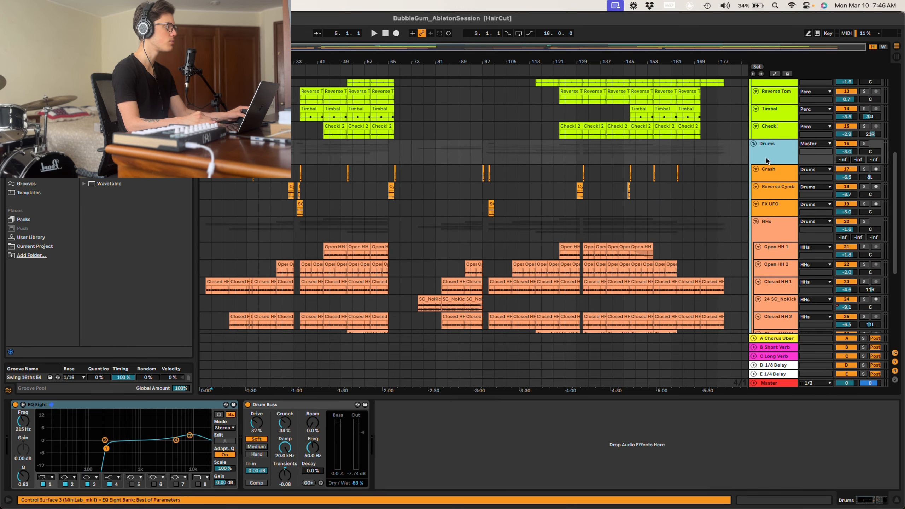
scroll(766, 160, "down", 5)
left_click(772, 216)
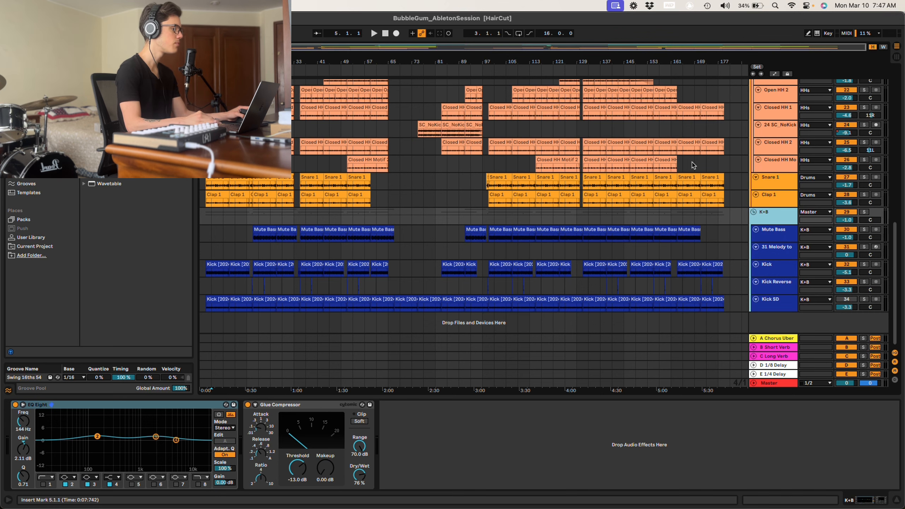
Examine how the hi-hat, snare, clap and kick clips are arranged through the first part of the song.
scroll(693, 166, "up", 5)
scroll(513, 184, "down", 4)
scroll(503, 184, "up", 4)
scroll(502, 184, "left", 10)
scroll(514, 185, "down", 1)
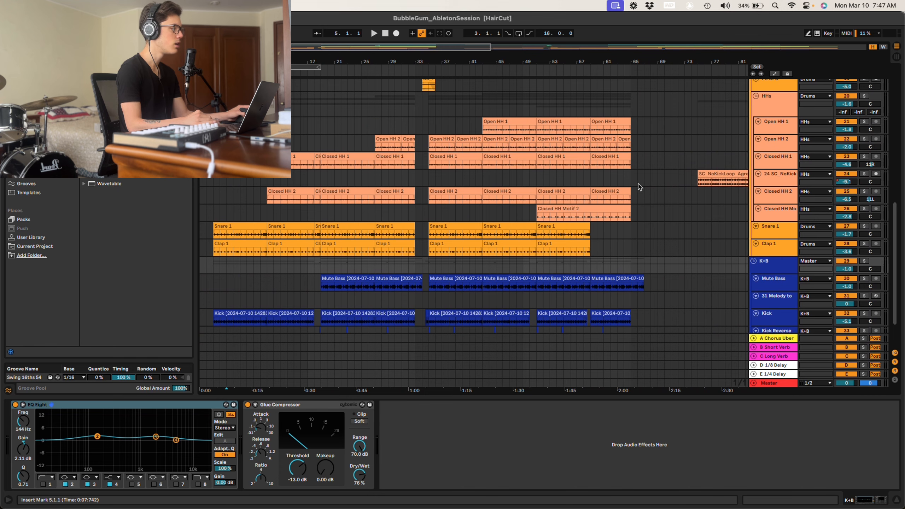
scroll(640, 187, "up", 3)
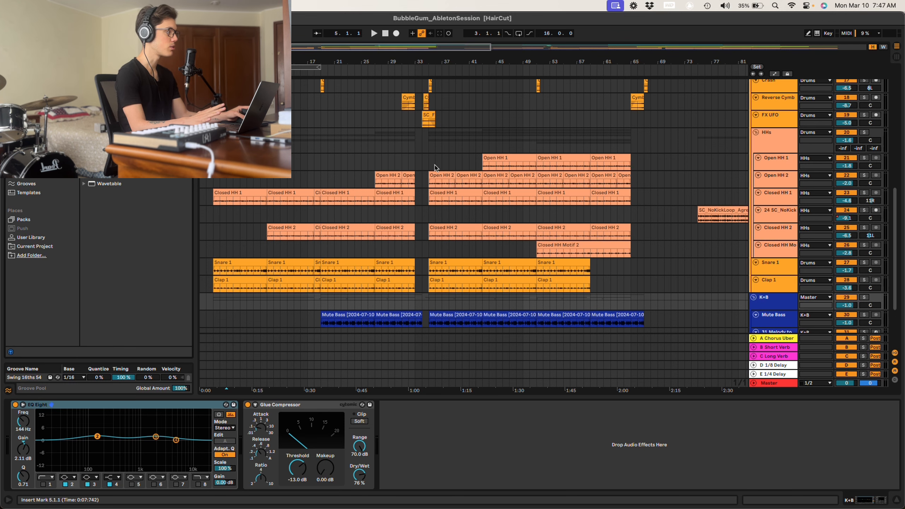
scroll(437, 174, "down", 5)
scroll(481, 178, "up", 5)
scroll(556, 196, "down", 2)
scroll(571, 198, "up", 3)
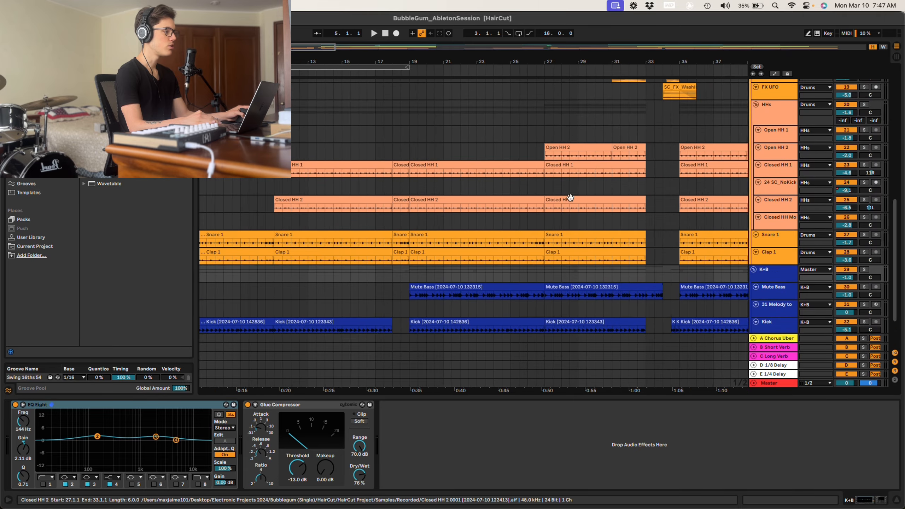
scroll(571, 197, "up", 6)
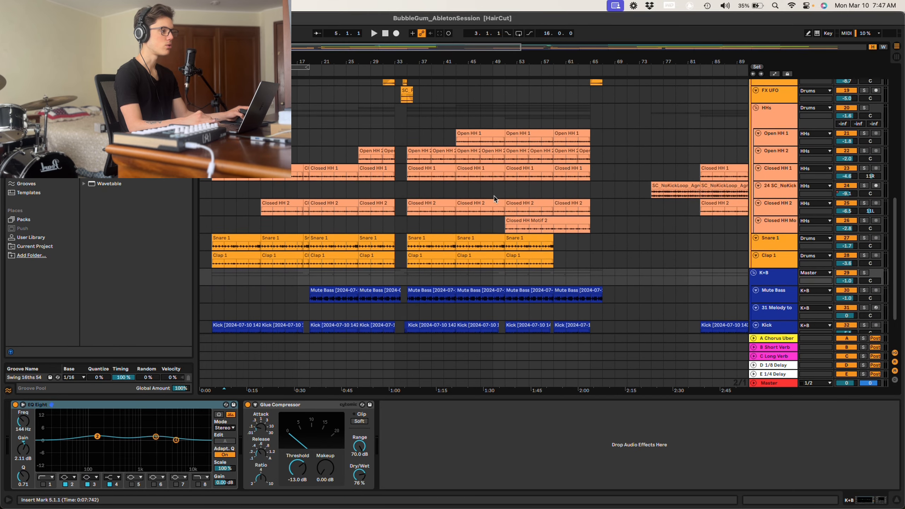
scroll(494, 199, "down", 4)
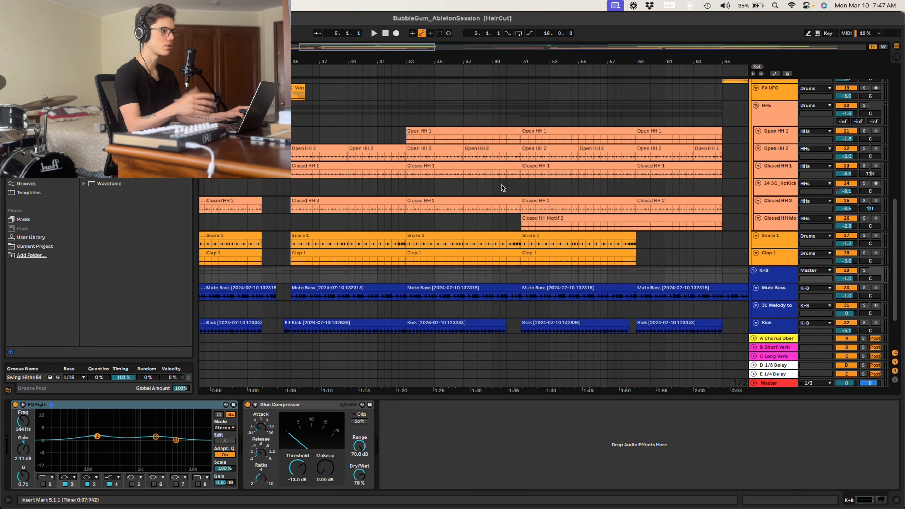
Solo the Closed HH 1 track and play it from bar 51, with Draw Mode switched on.
left_click(524, 176)
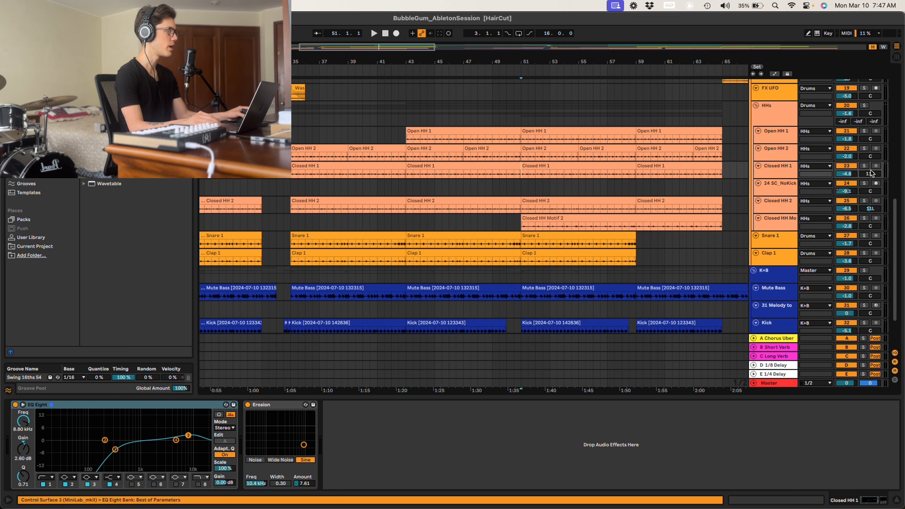
left_click(864, 166)
key("space")
key("b")
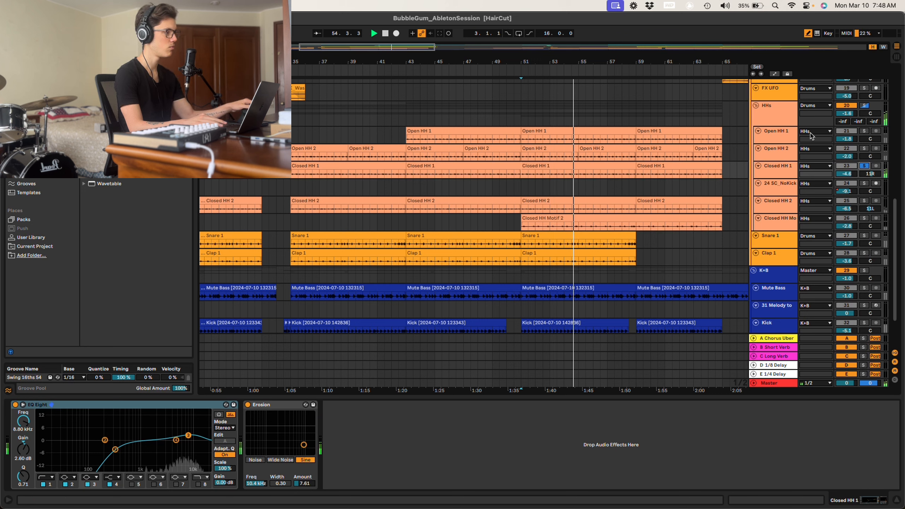
key("space")
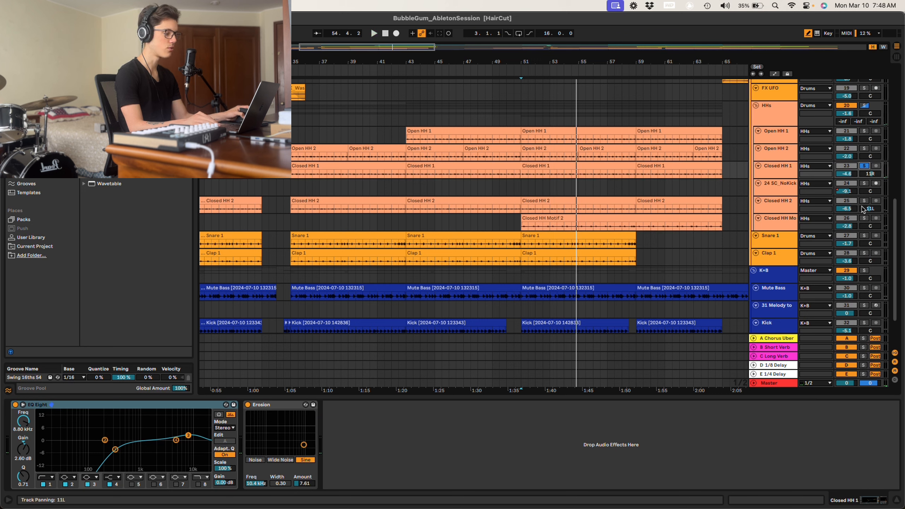
Solo the Closed HH 2 track together with Closed HH 1 and audition the two.
left_click(864, 202)
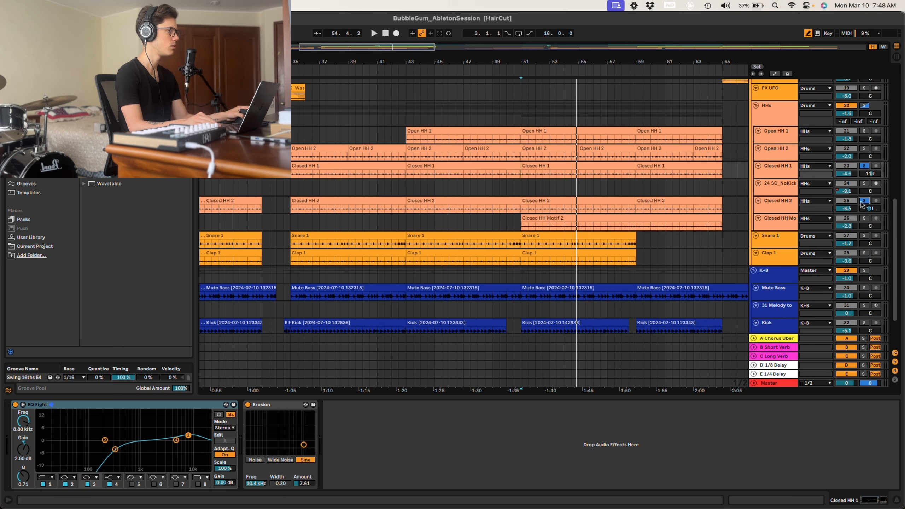
key("space")
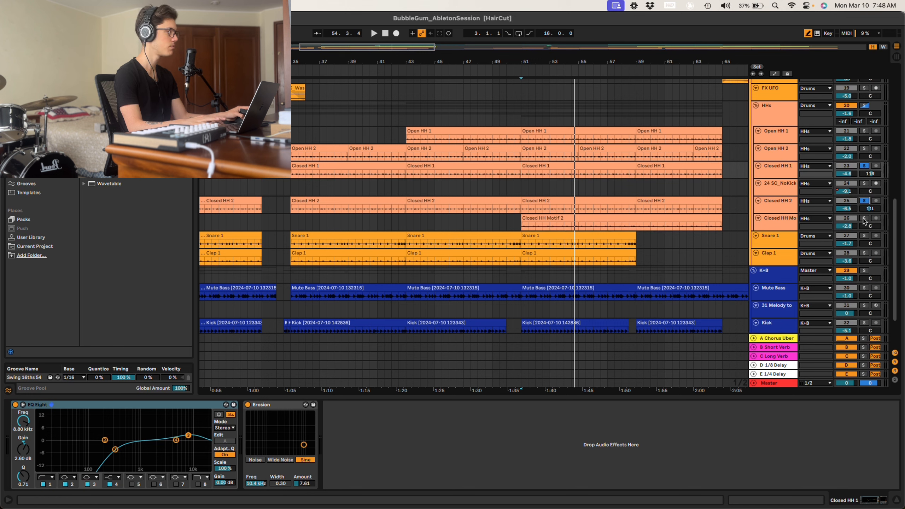
key("space")
Add the Closed HH Motif track to the soloed hi-hats and play them from bar 51.
left_click(864, 218)
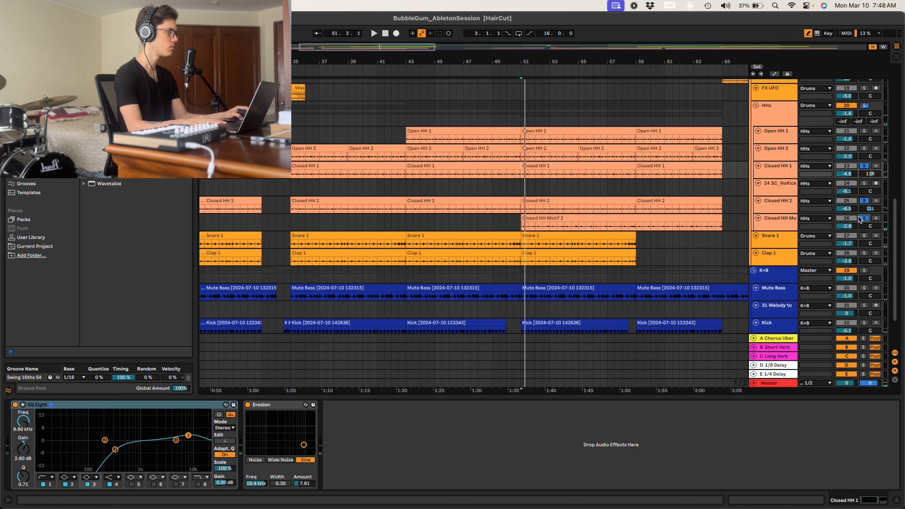
key("space")
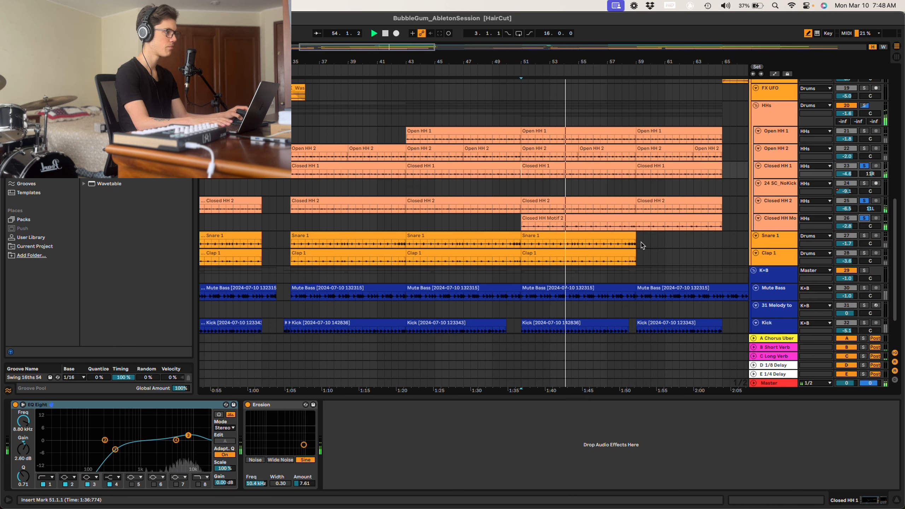
key("space")
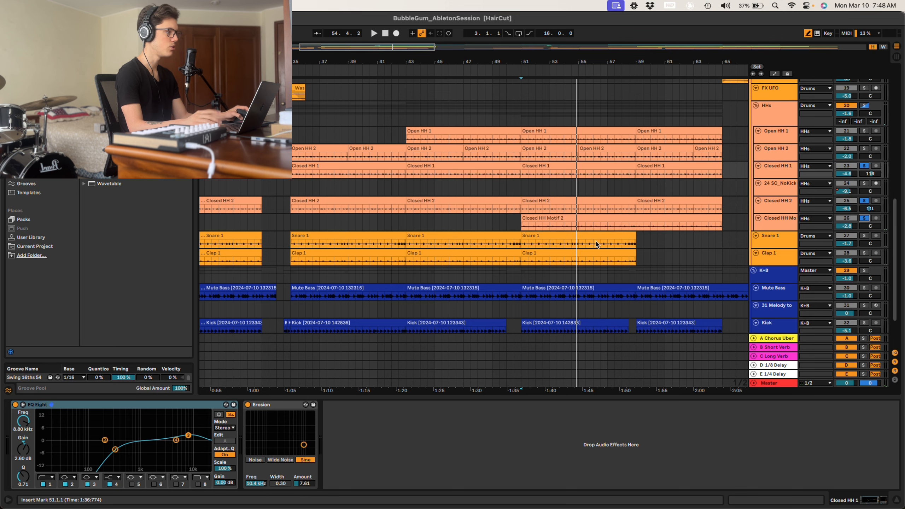
Set the insert marker at bar 58 on Snare 1, enlarge the track's height and examine the snare waveform across its clips.
left_click(623, 246)
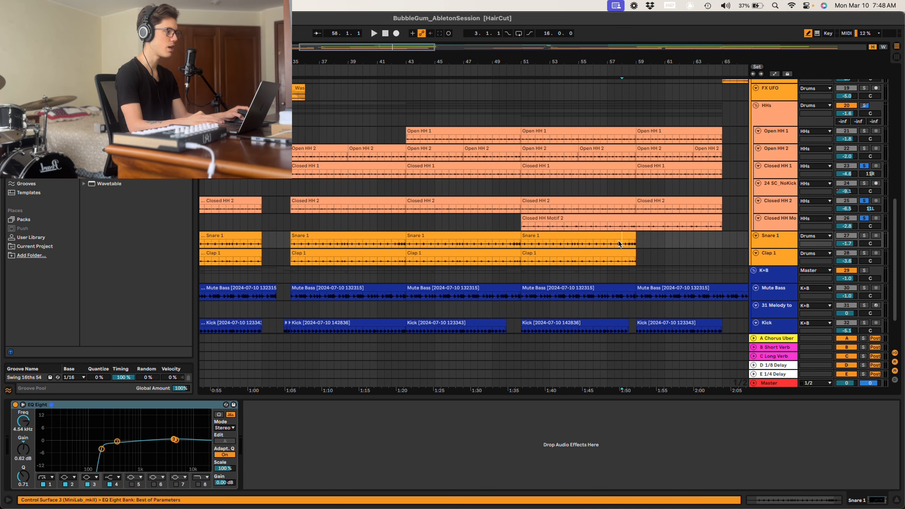
scroll(623, 247, "up", 5)
left_click_drag(791, 249, 790, 304)
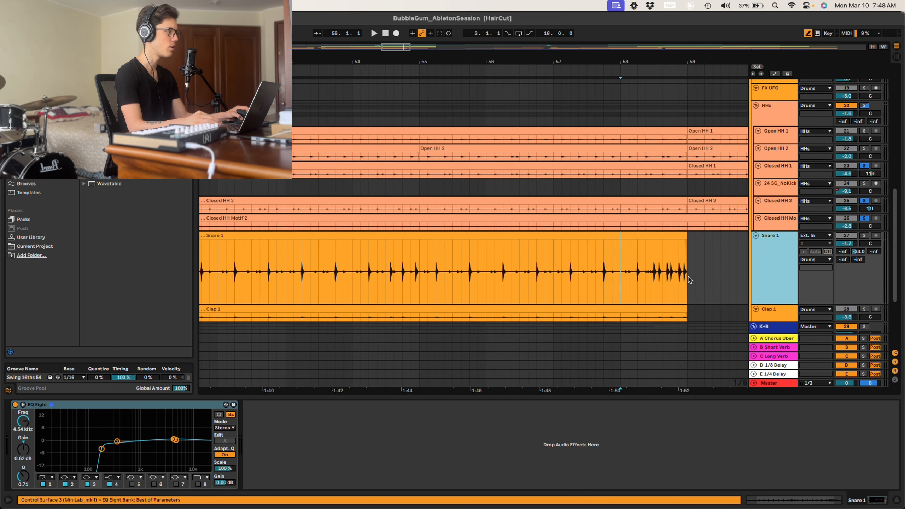
scroll(637, 268, "down", 4)
scroll(638, 268, "up", 4)
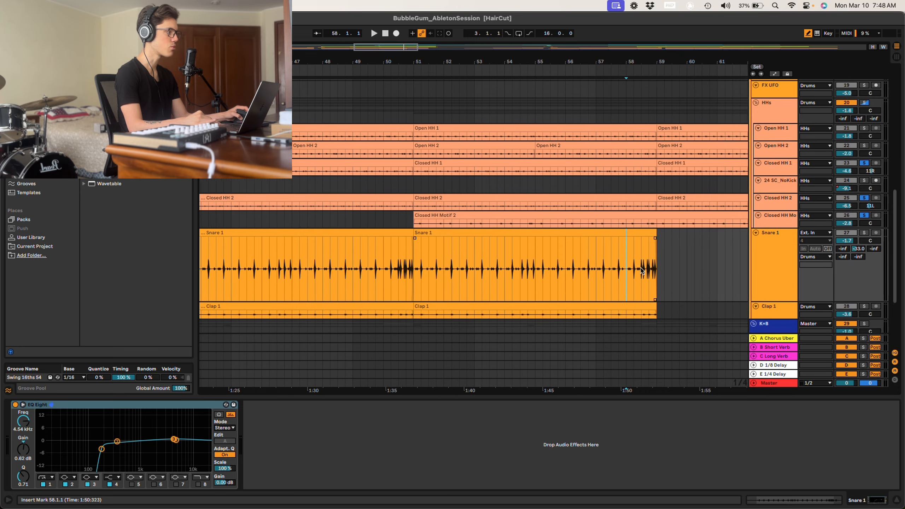
scroll(631, 261, "down", 6)
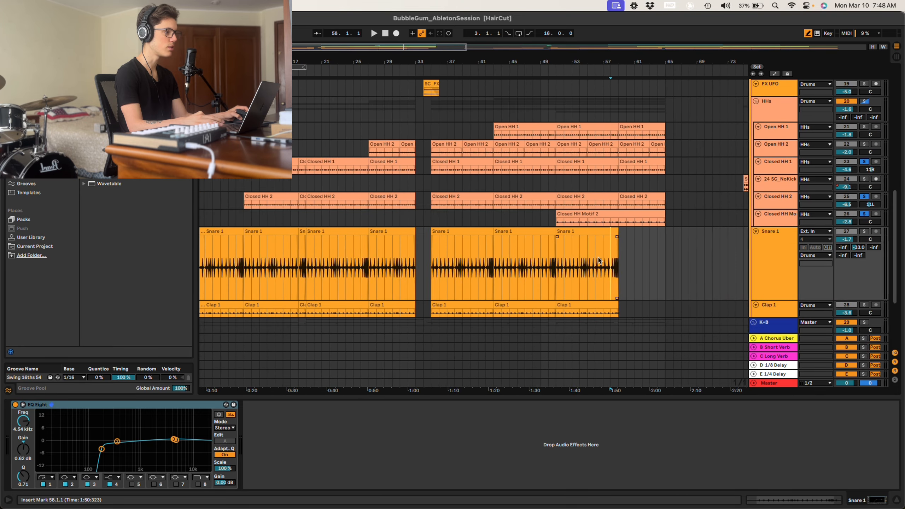
scroll(440, 239, "down", 2)
scroll(373, 239, "right", 10)
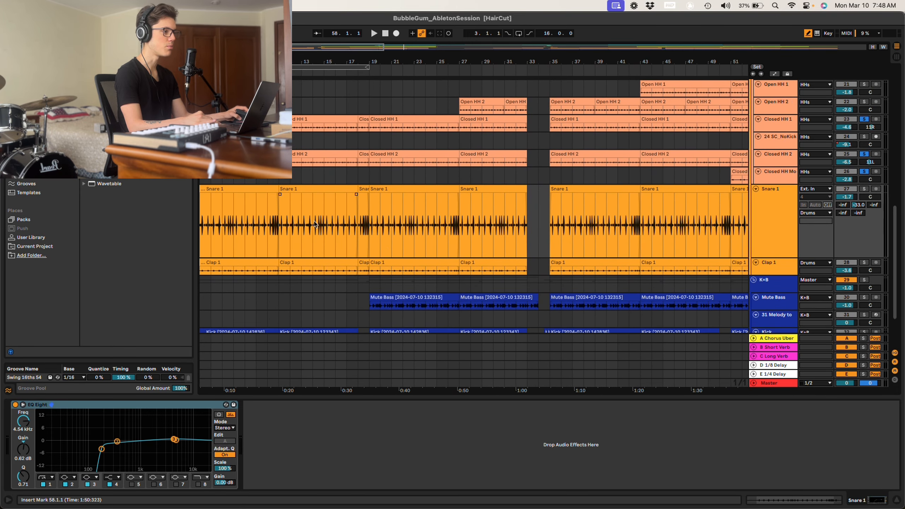
scroll(586, 228, "up", 5)
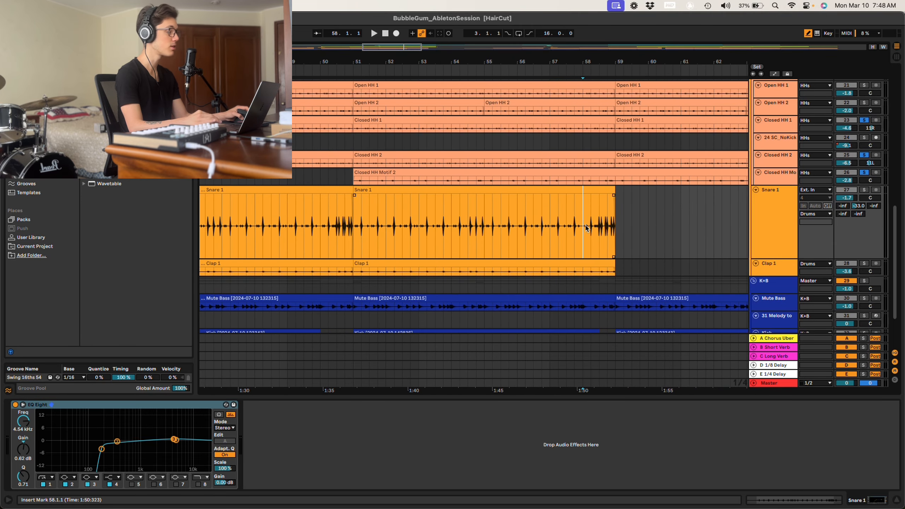
Solo the Snare 1 and Clap 1 tracks and play them with the closed hi-hats from bar 51.
scroll(588, 227, "down", 2)
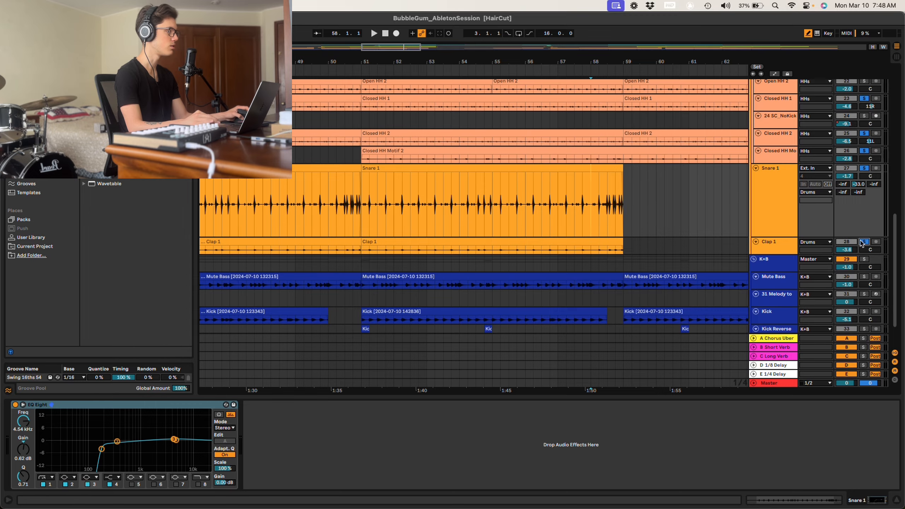
scroll(527, 177, "up", 2)
scroll(527, 177, "down", 4)
left_click(506, 166)
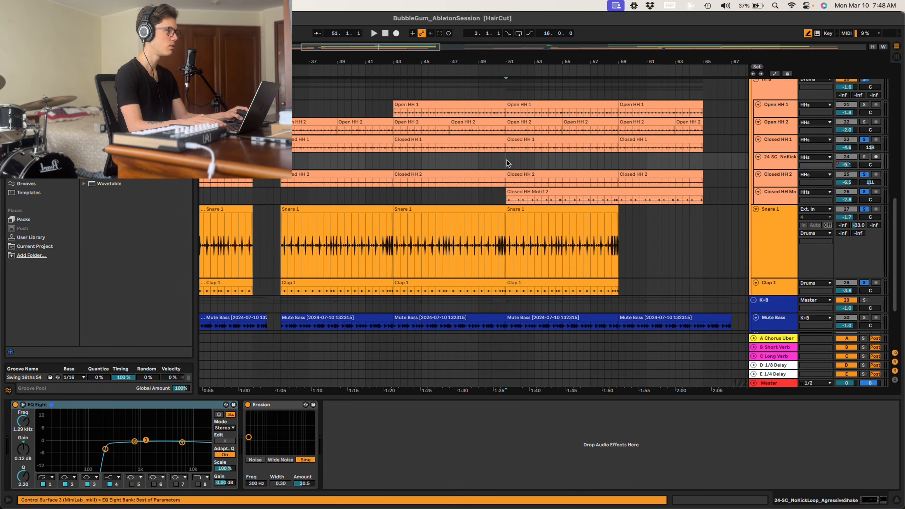
key("space")
scroll(825, 154, "up", 2)
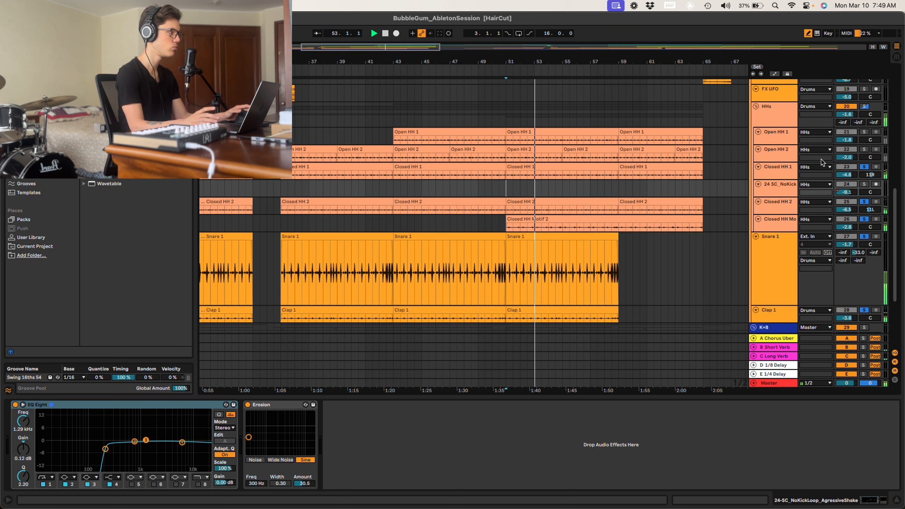
key("space")
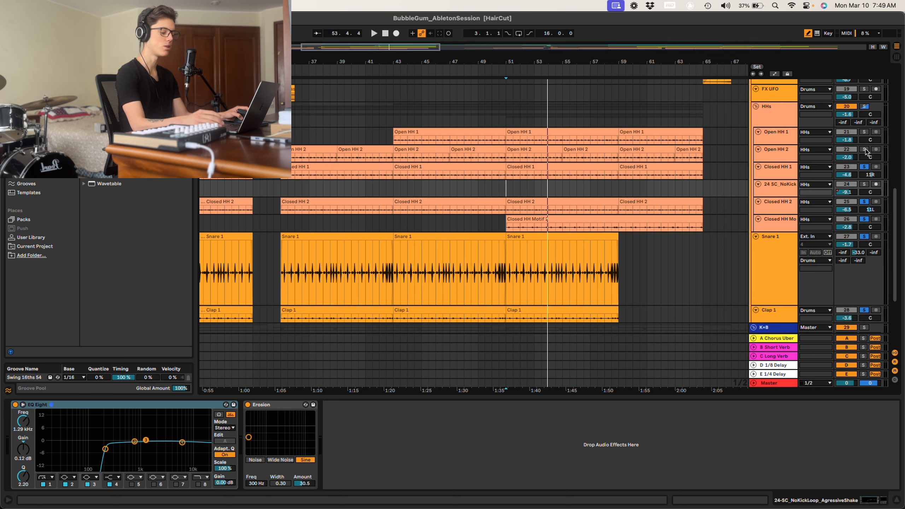
Solo Open HH 2 and Open HH 1 as well and play the combined drum groove.
key("space")
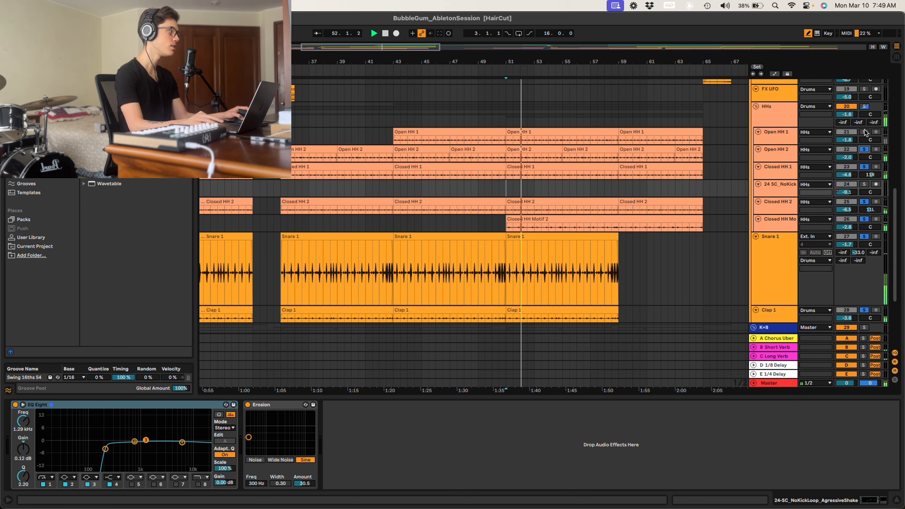
left_click(865, 132)
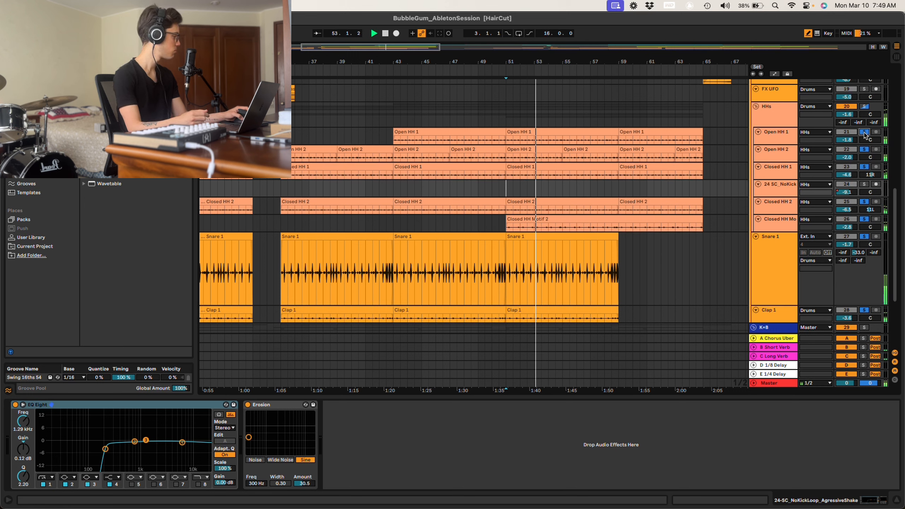
key("space")
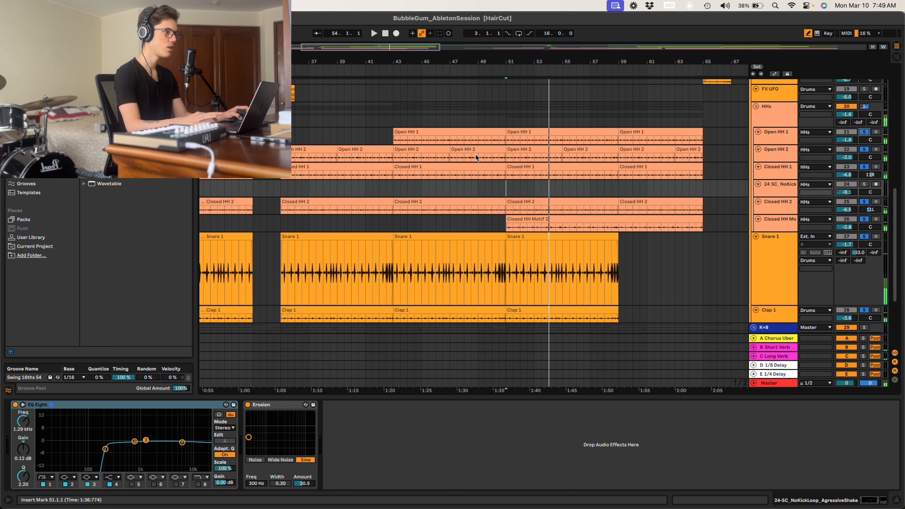
Examine where the open hi-hats, closed hi-hat motif, snare and clap enter and drop out across the arrangement.
scroll(476, 175, "down", 5)
scroll(409, 178, "down", 5)
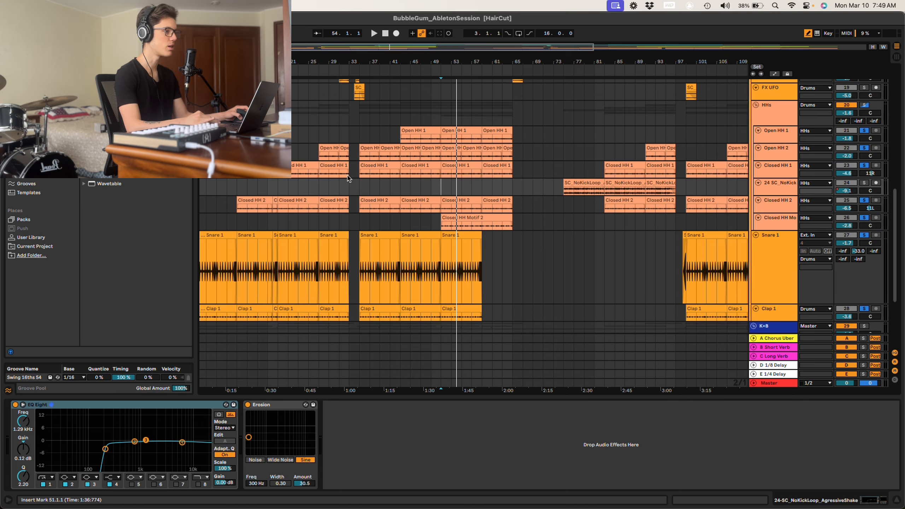
scroll(348, 178, "up", 10)
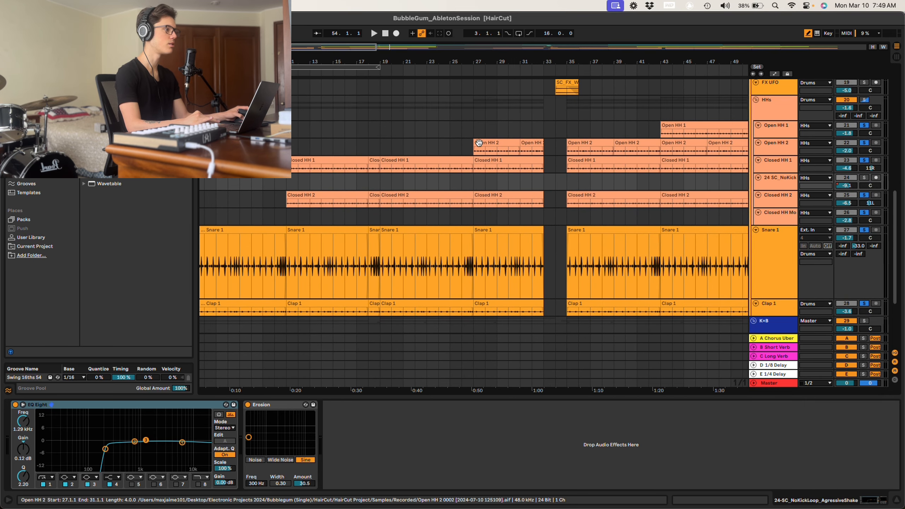
scroll(488, 144, "right", 8)
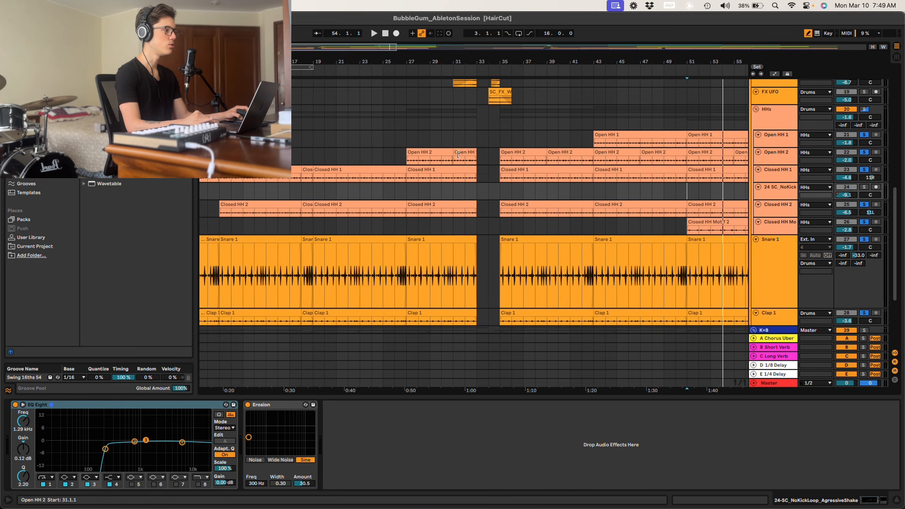
scroll(458, 158, "right", 6)
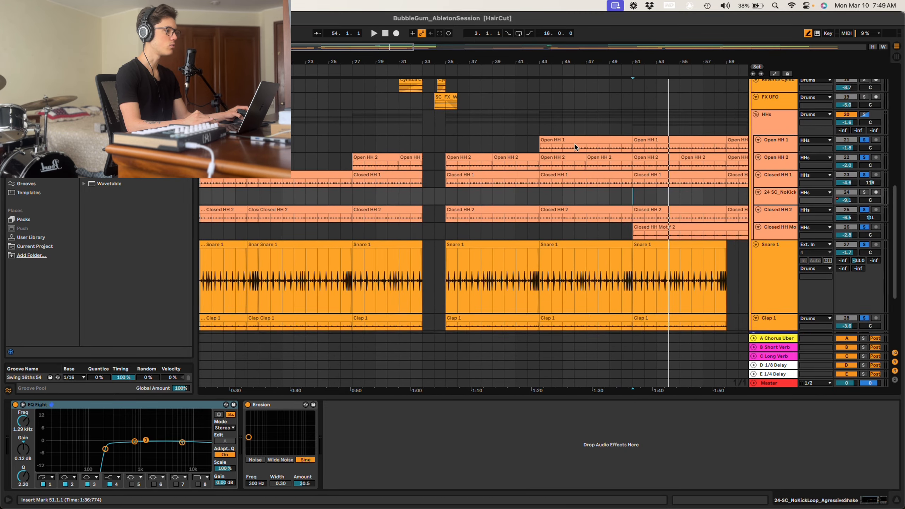
scroll(599, 228, "right", 10)
scroll(598, 228, "down", 7)
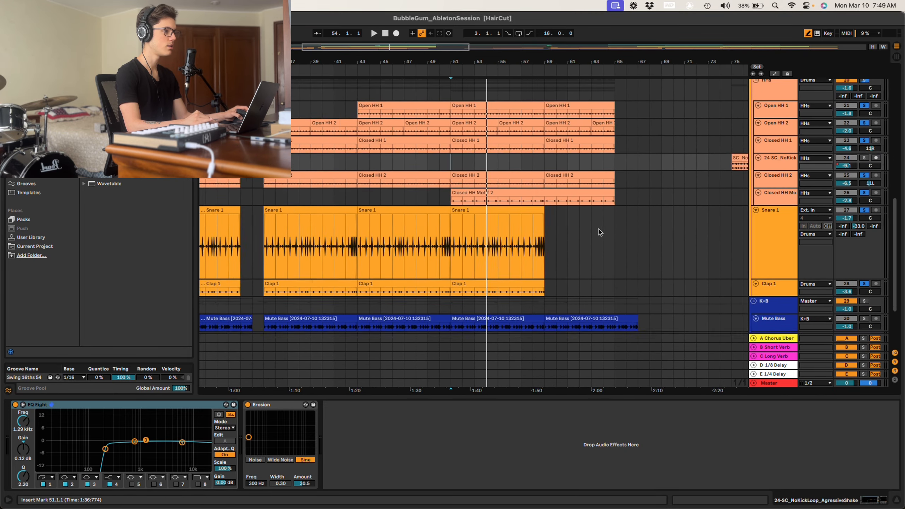
scroll(582, 228, "down", 4)
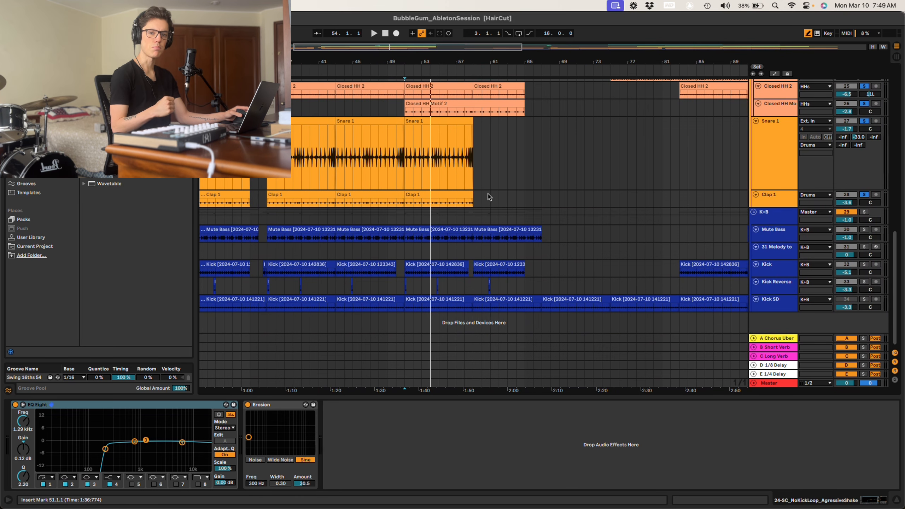
Solo the Kick track and play it from bar 51 and again from bar 56.
scroll(441, 213, "up", 5)
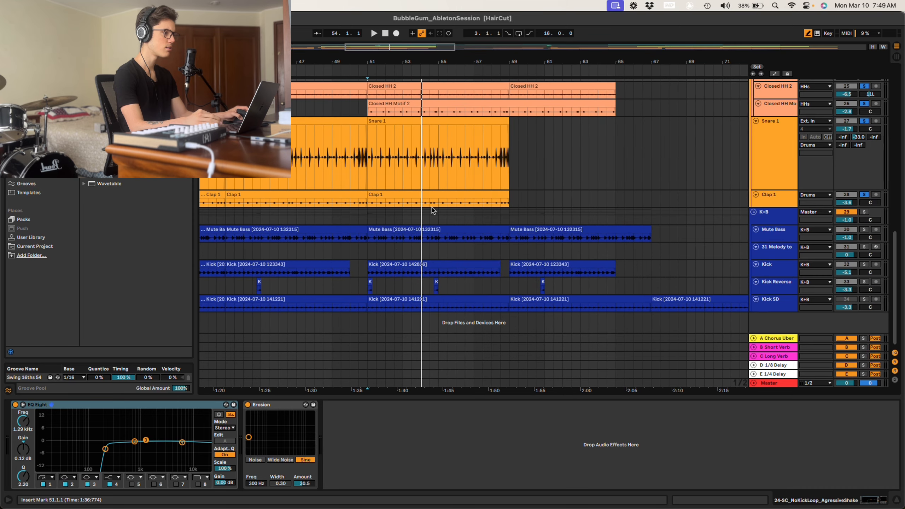
left_click(373, 251)
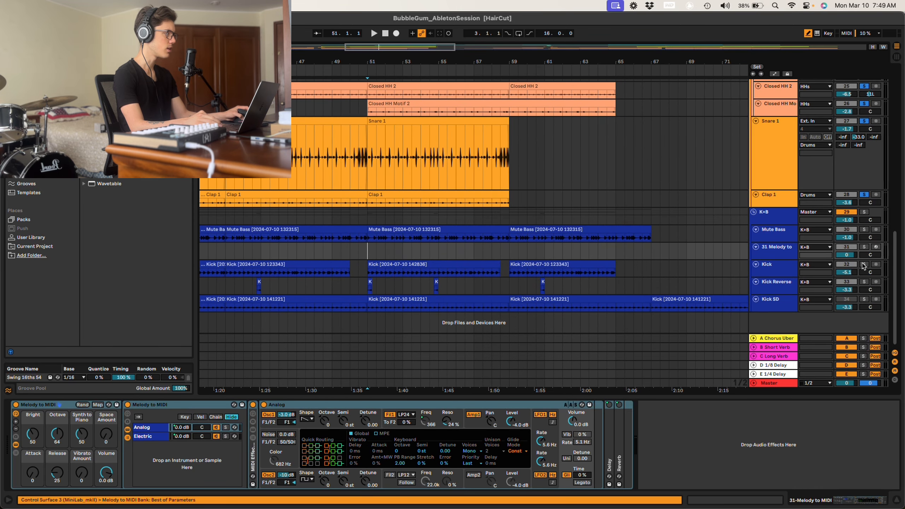
left_click(864, 264)
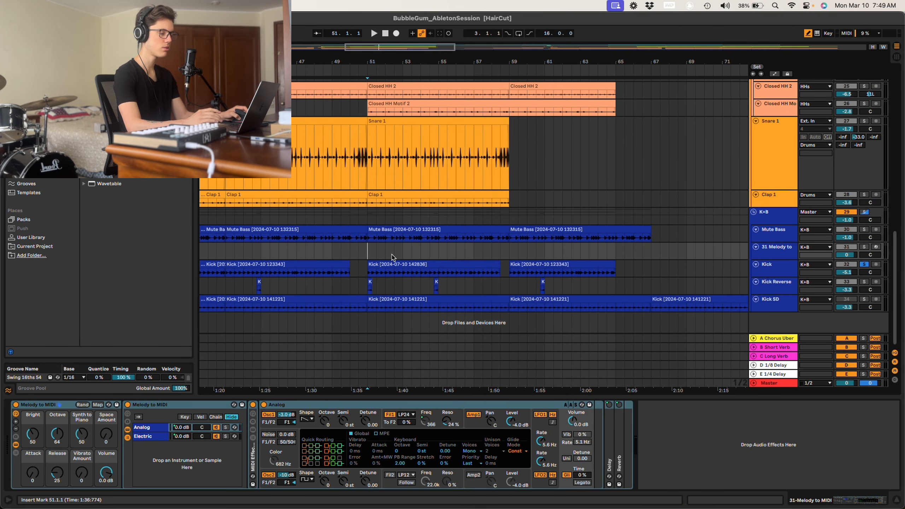
key("space")
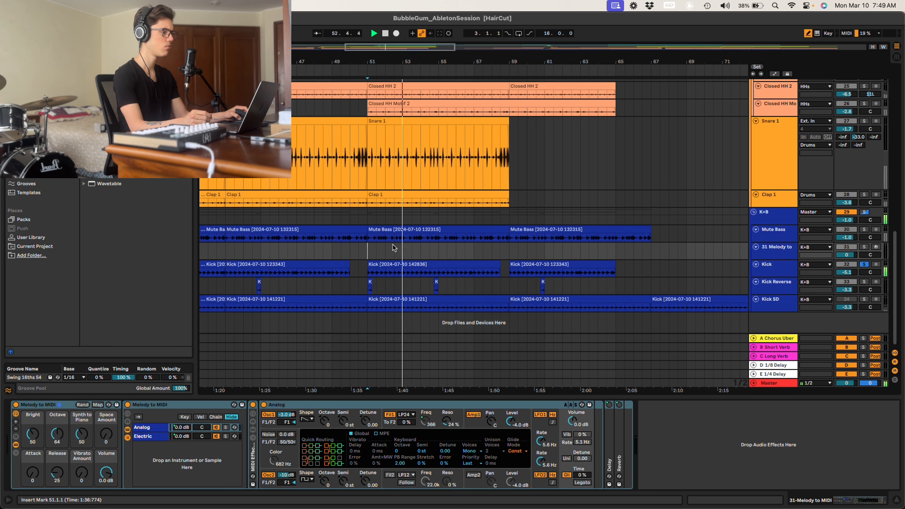
left_click(456, 252)
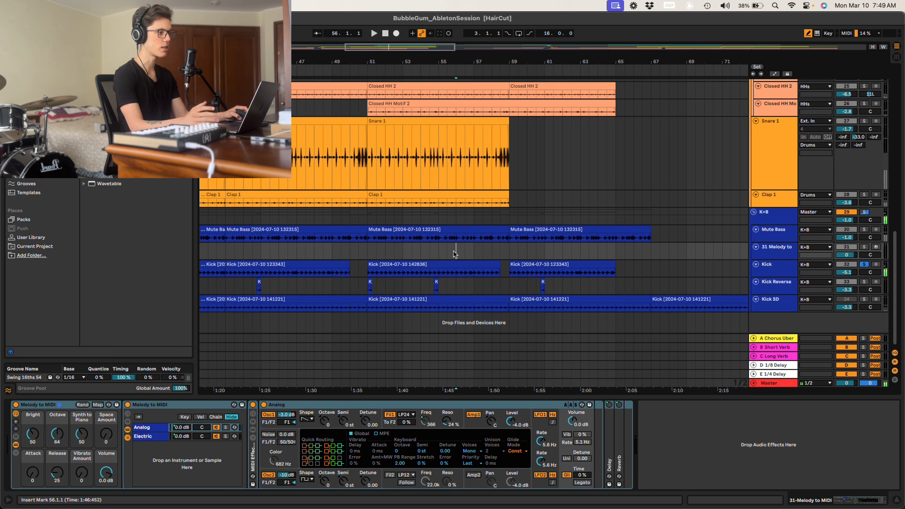
key("space")
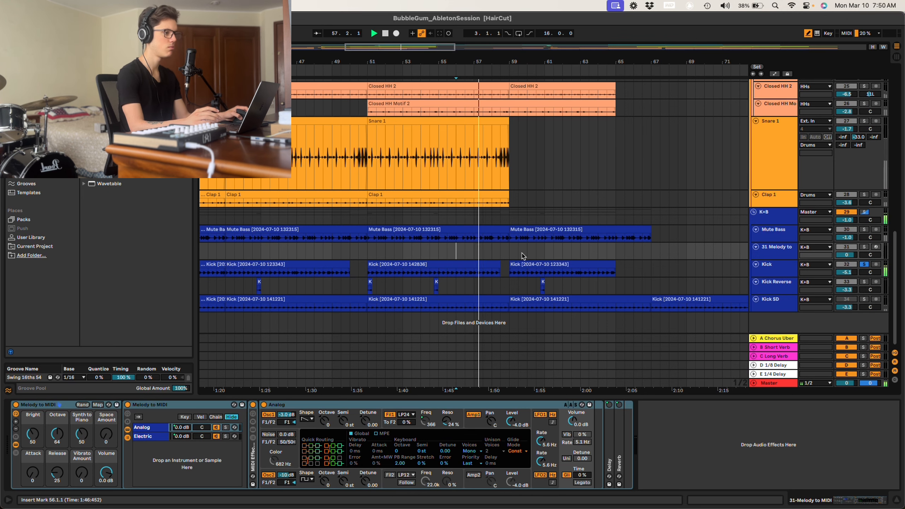
key("space")
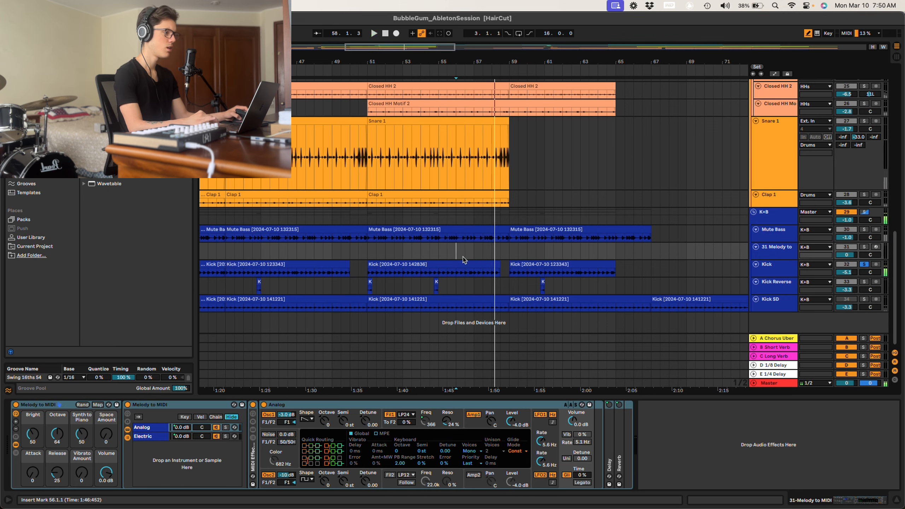
Mark the breaks in the Kick track by selecting the empty bar from 18 to 19 and the longer gap from bar 65 to 82.
scroll(525, 257, "left", 10)
left_click_drag(441, 272, 485, 270)
scroll(458, 271, "left", 10)
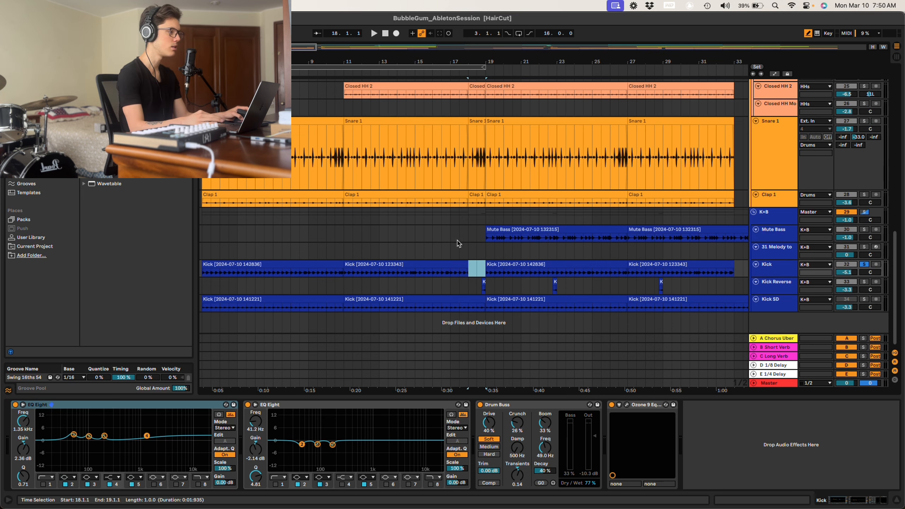
key("minus")
scroll(475, 244, "right", 9)
left_click(425, 274)
scroll(463, 261, "right", 3)
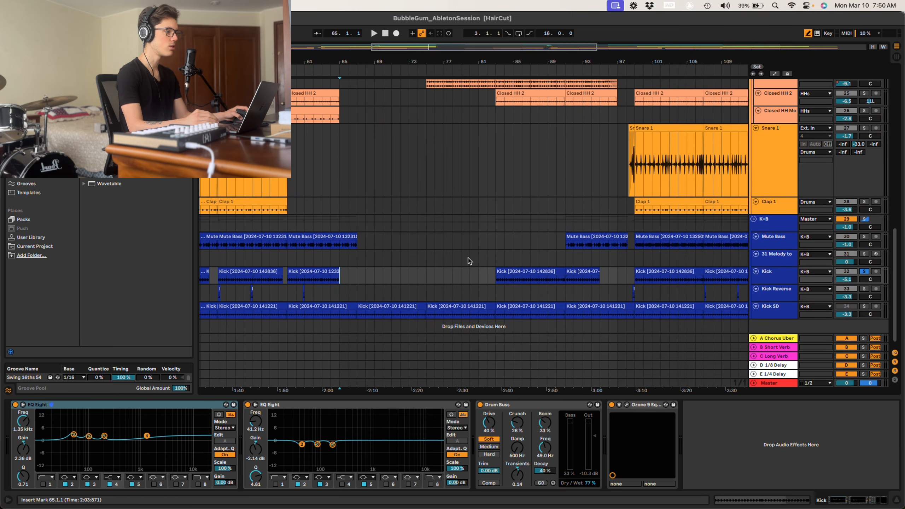
left_click_drag(340, 274, 487, 284)
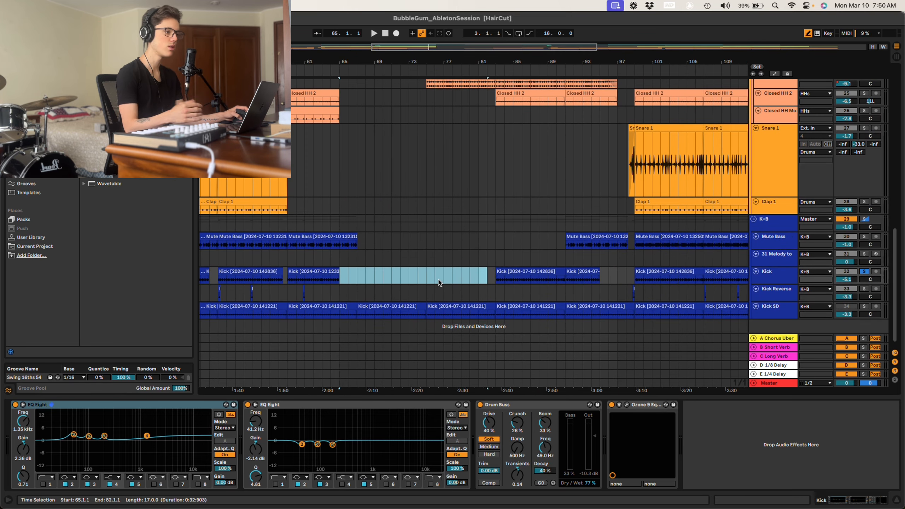
Try extending the Kick clip that ends at bar 33 to bar 34, and undo the extension.
scroll(403, 281, "left", 9)
scroll(390, 273, "up", 5)
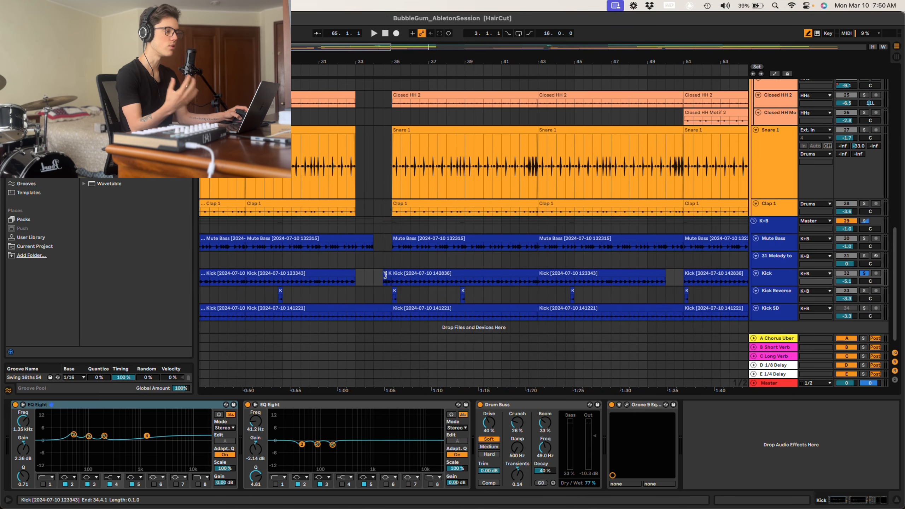
left_click(375, 275)
scroll(393, 274, "left", 1)
scroll(393, 274, "down", 1)
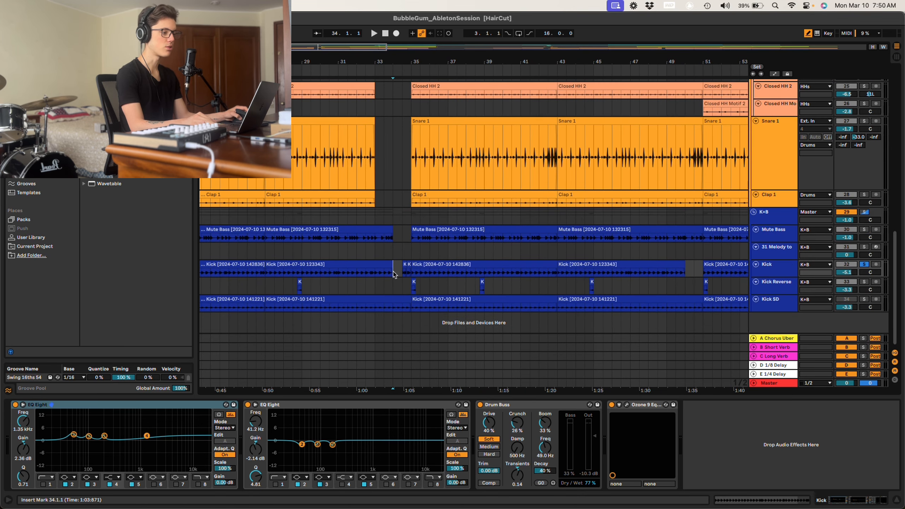
key("super+z")
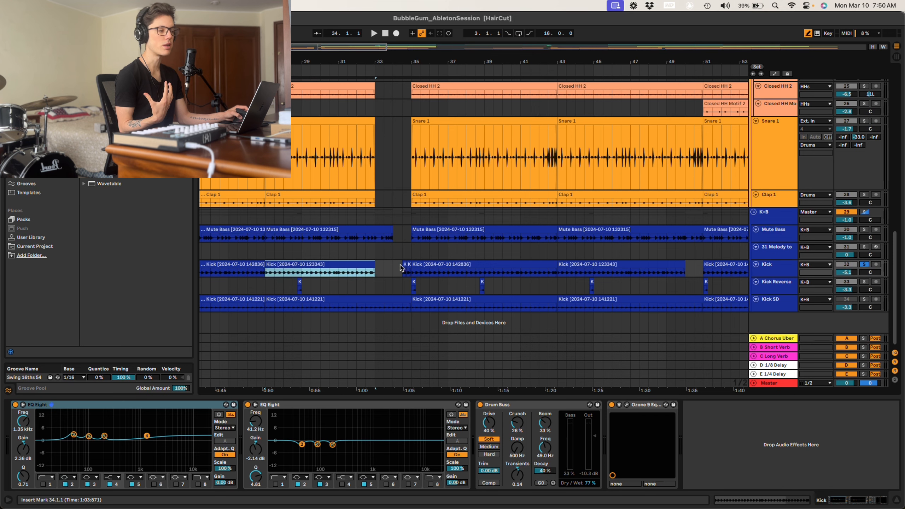
Solo the HHs group, Snare 1 and Clap 1 alongside the Kick and play them together from bar 27 to the break at bar 33.
scroll(491, 216, "up", 5)
scroll(486, 209, "down", 8)
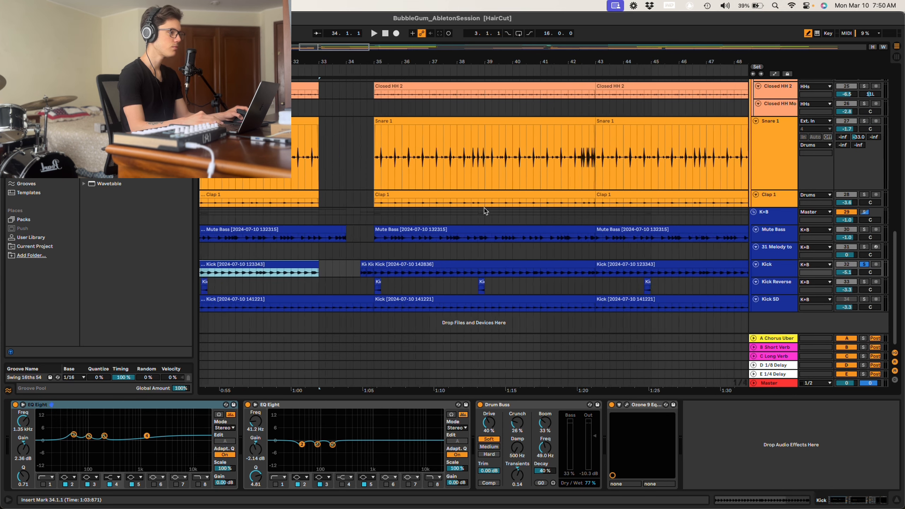
scroll(772, 274, "up", 10)
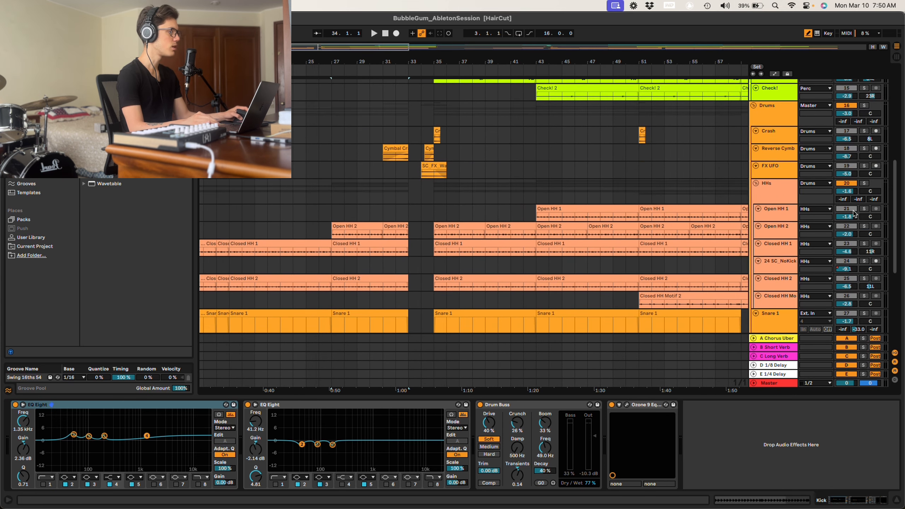
scroll(826, 201, "down", 10)
scroll(807, 204, "up", 15)
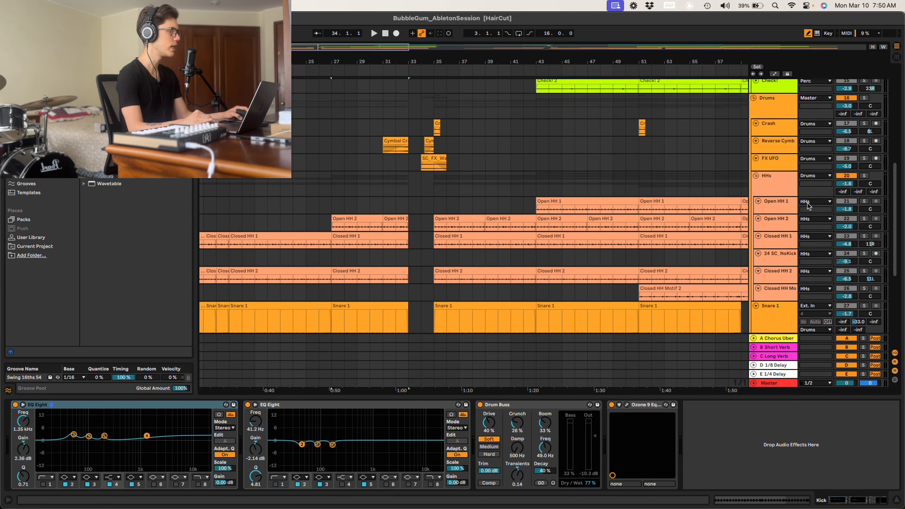
key("space")
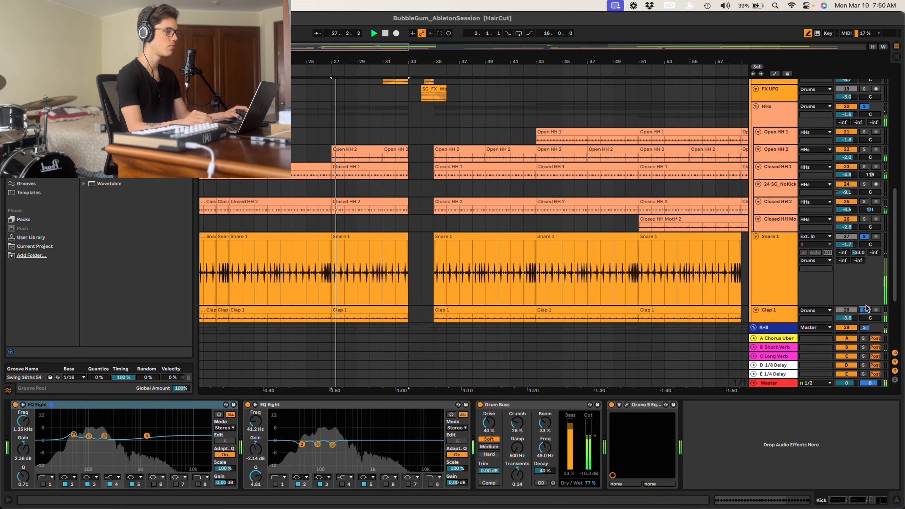
scroll(626, 281, "down", 3)
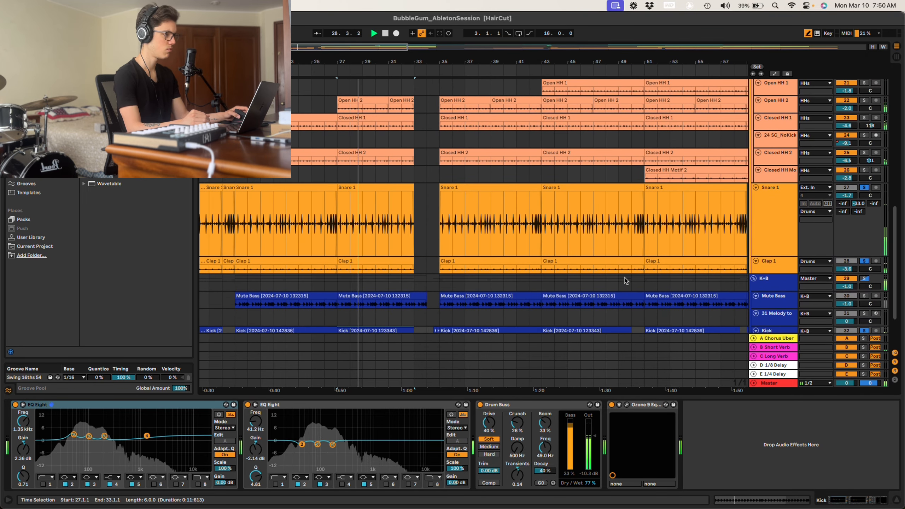
scroll(626, 281, "down", 2)
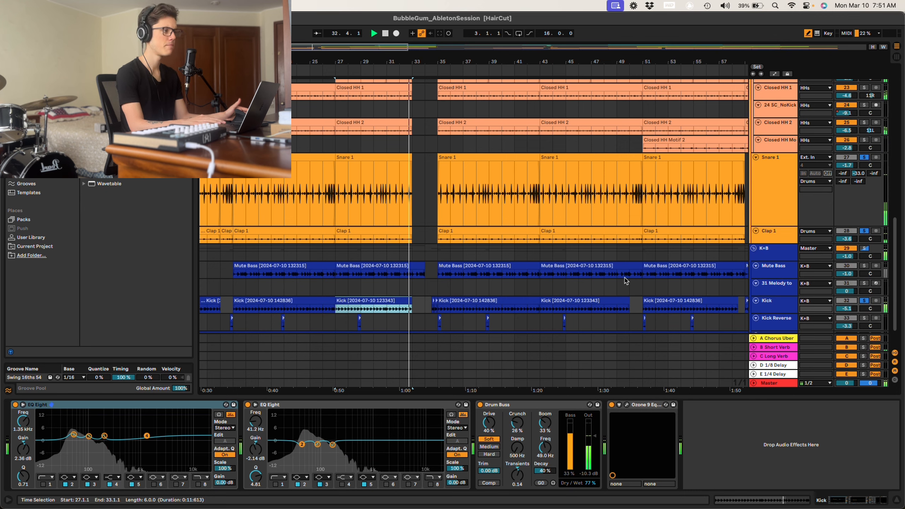
key("space")
Play the soloed hi-hats, snare, clap and kick from bar 51 while following their clips across the tracks.
scroll(628, 152, "up", 2)
scroll(628, 152, "right", 5)
left_click(564, 142)
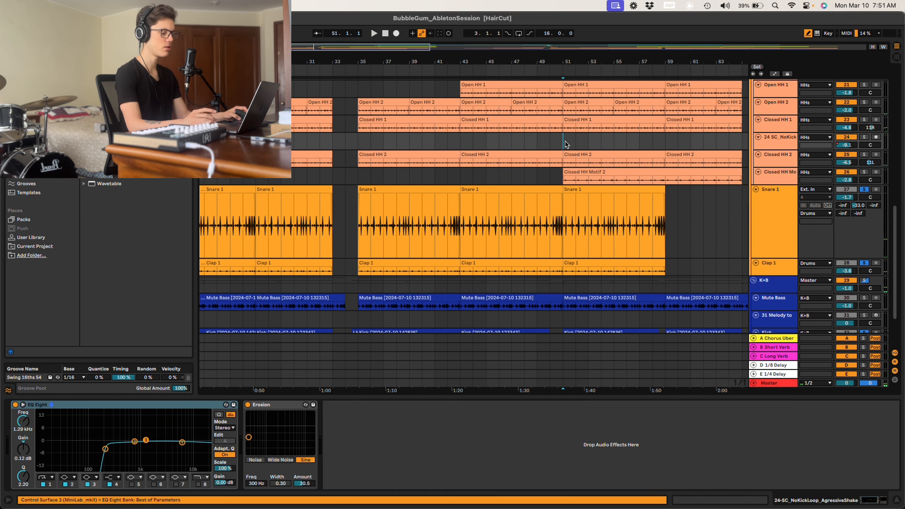
key("space")
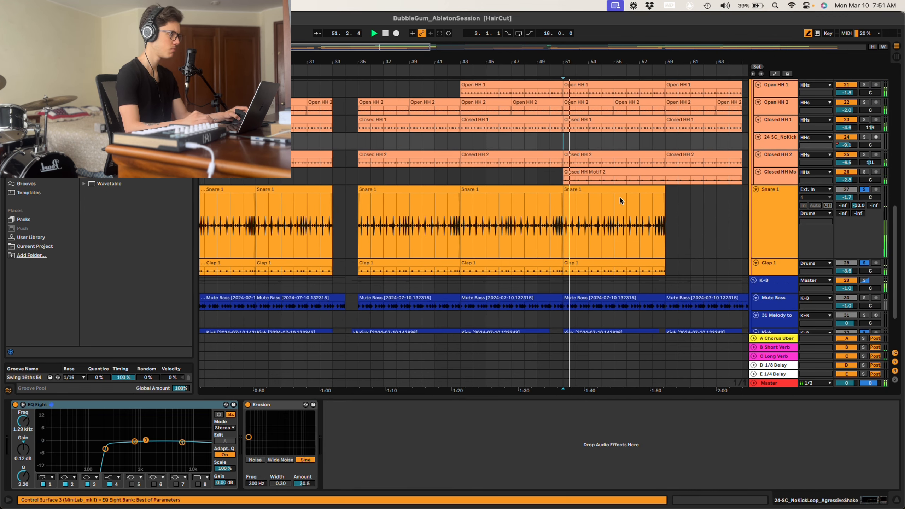
scroll(620, 198, "down", 3)
scroll(621, 198, "right", 2)
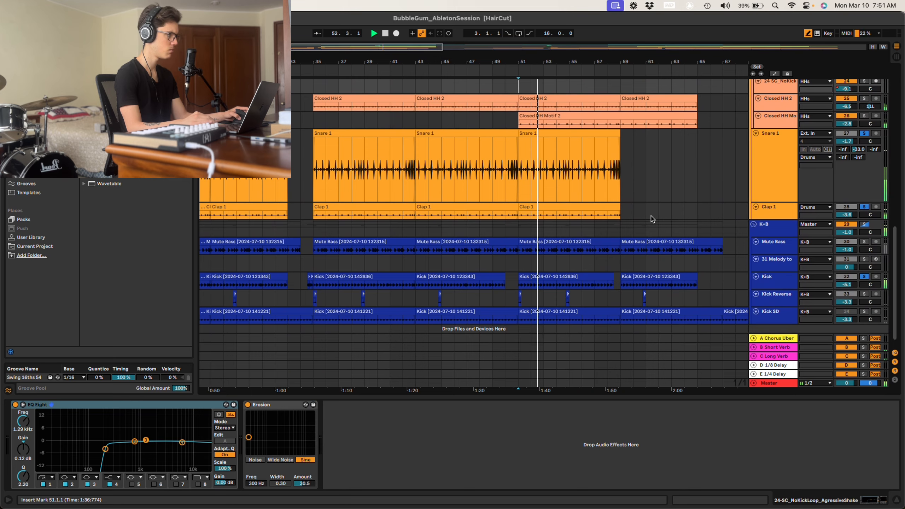
scroll(647, 218, "up", 1)
scroll(646, 218, "right", 1)
scroll(653, 218, "up", 10)
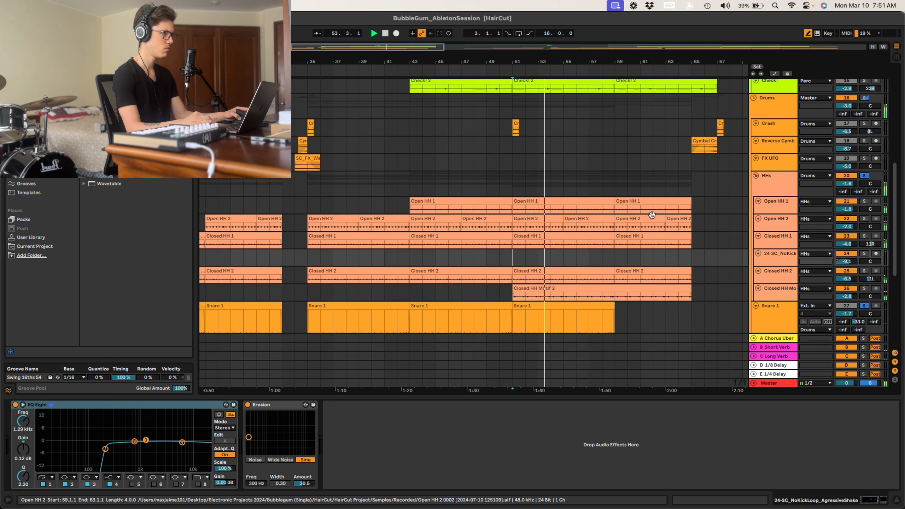
scroll(651, 216, "down", 12)
scroll(651, 216, "left", 2)
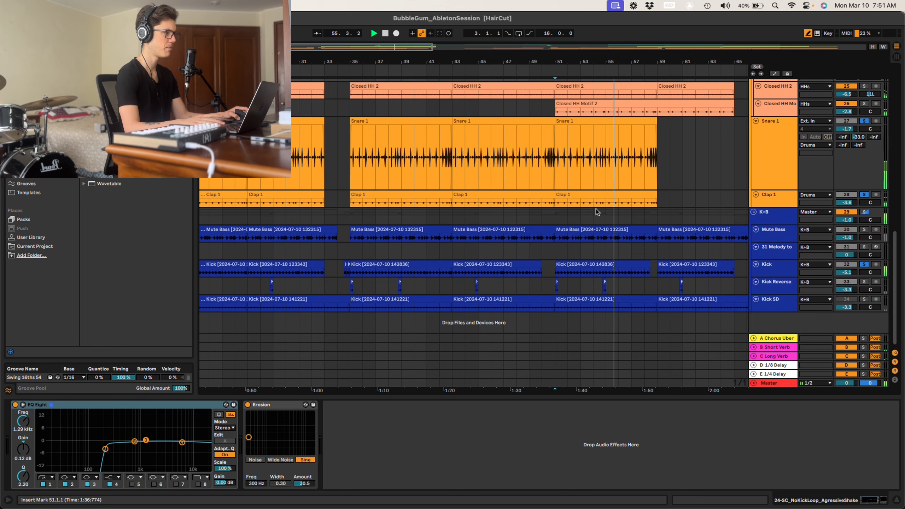
Find the cymbal and effect clips around bar 35 and enlarge the FX UFO and Crash tracks' heights.
scroll(597, 212, "up", 15)
scroll(597, 212, "left", 2)
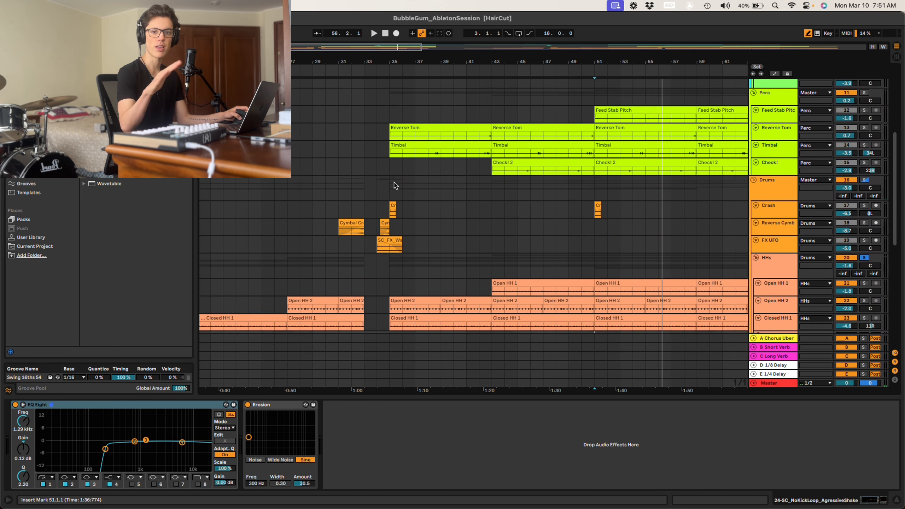
scroll(363, 235, "up", 5)
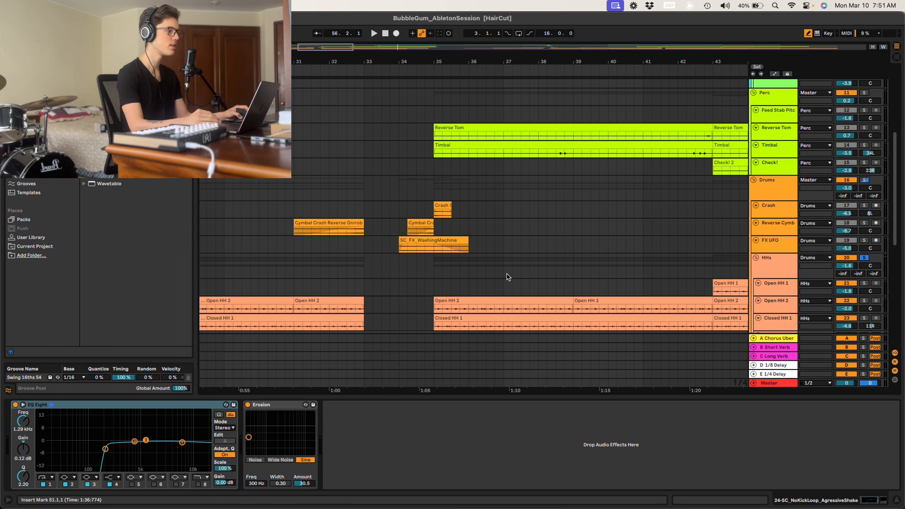
left_click(782, 251)
left_click_drag(777, 253, 776, 259)
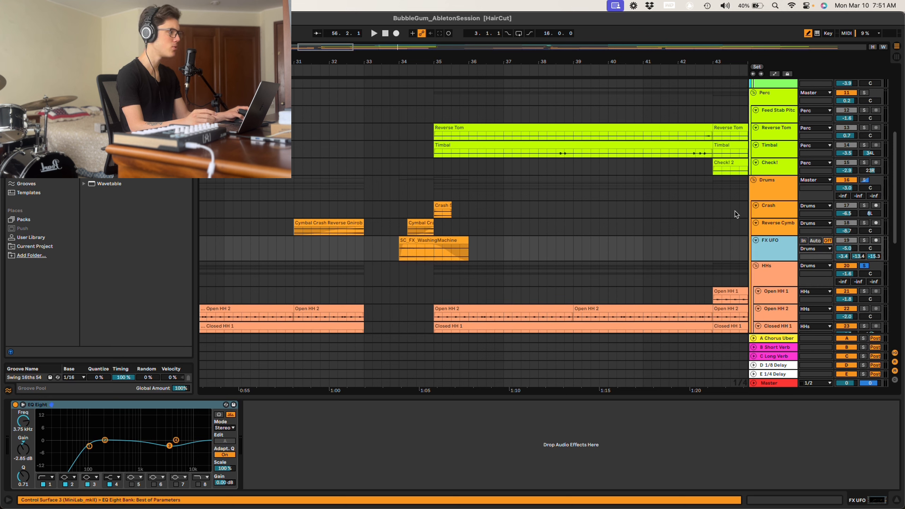
left_click(771, 211)
left_click_drag(768, 218, 767, 258)
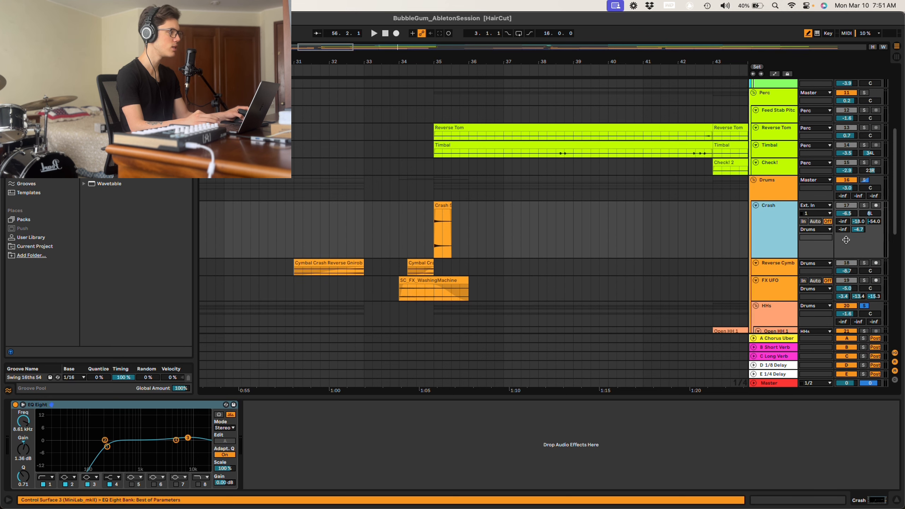
Set the insert marker at bar 35 on the Crash track, solo the track and play the Crash 505 clip.
scroll(469, 214, "up", 5)
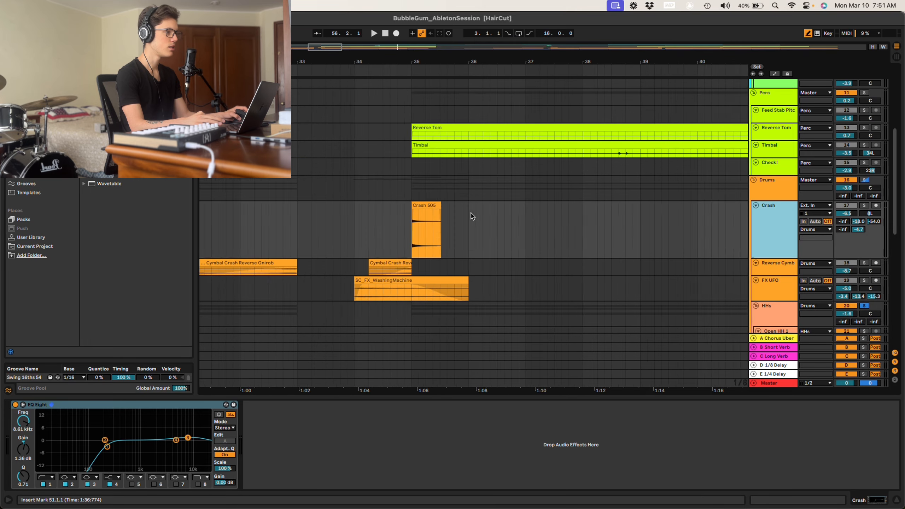
left_click(493, 310)
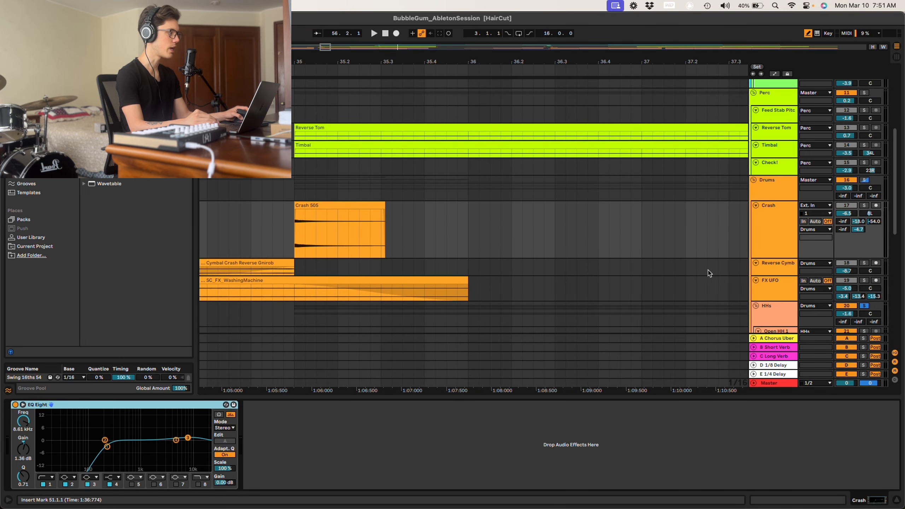
left_click(776, 230)
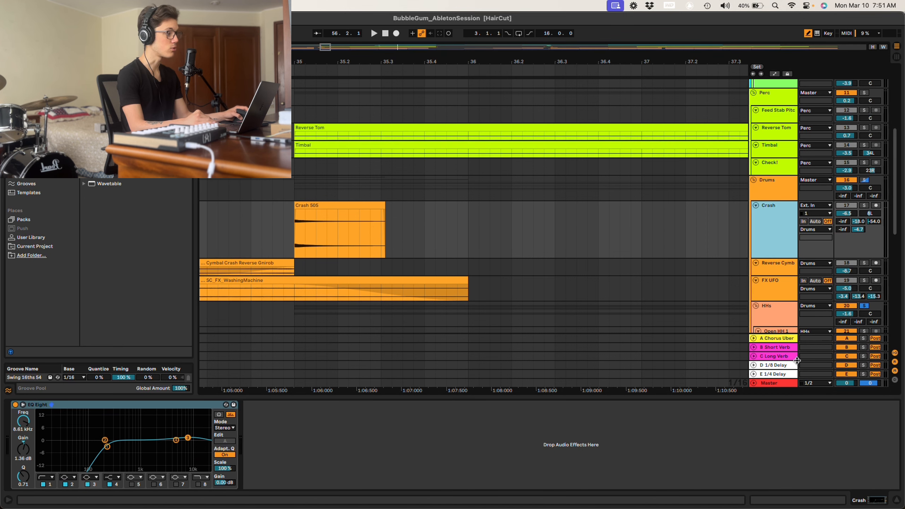
scroll(689, 313, "down", 5)
scroll(598, 181, "left", 6)
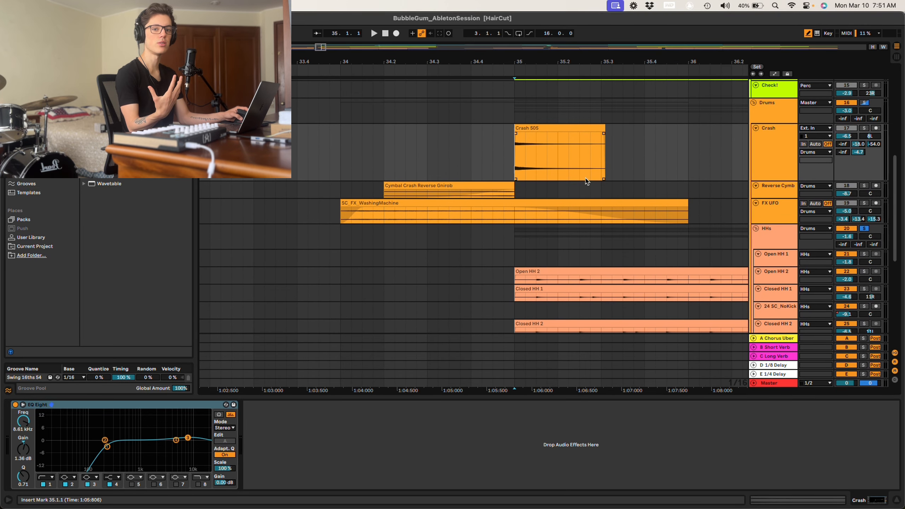
left_click(863, 128)
key("space")
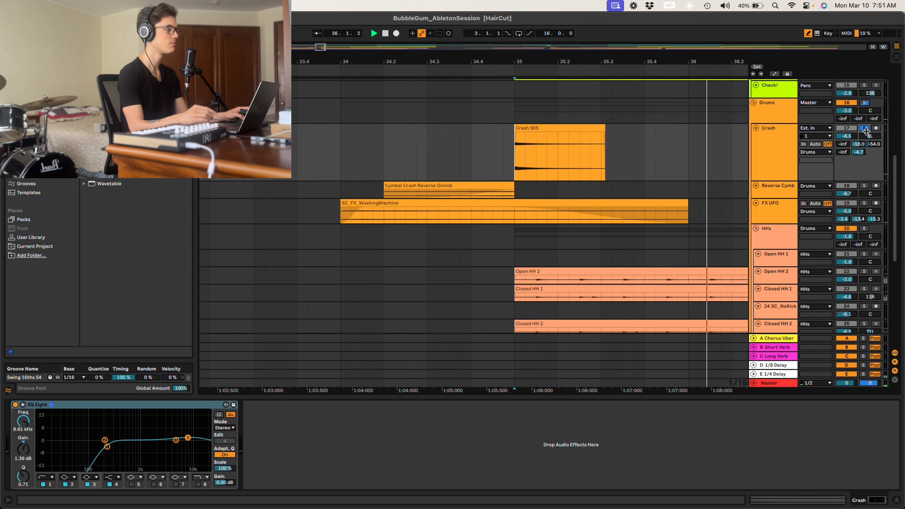
Solo the Drums group alongside the Kick track and play the FX UFO and crash transition from bar 34.
scroll(551, 187, "down", 10)
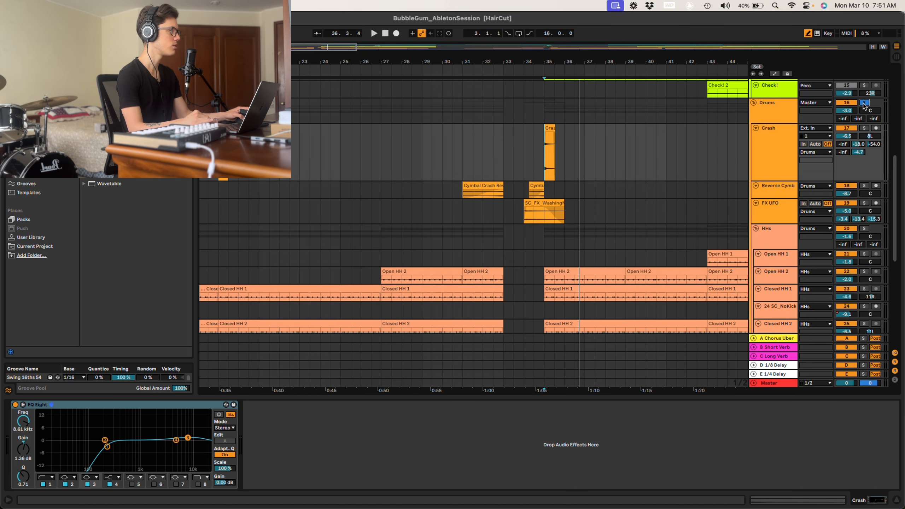
scroll(834, 174, "down", 8)
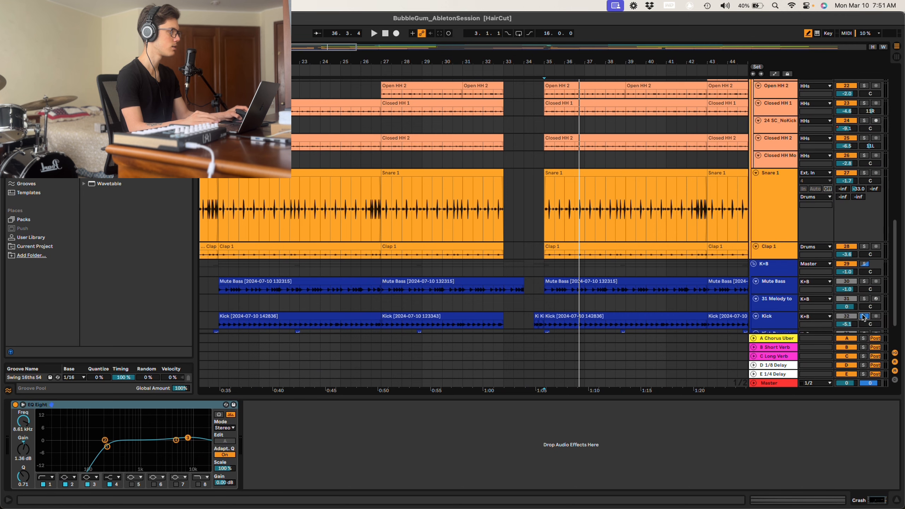
left_click(535, 113)
scroll(606, 136, "up", 4)
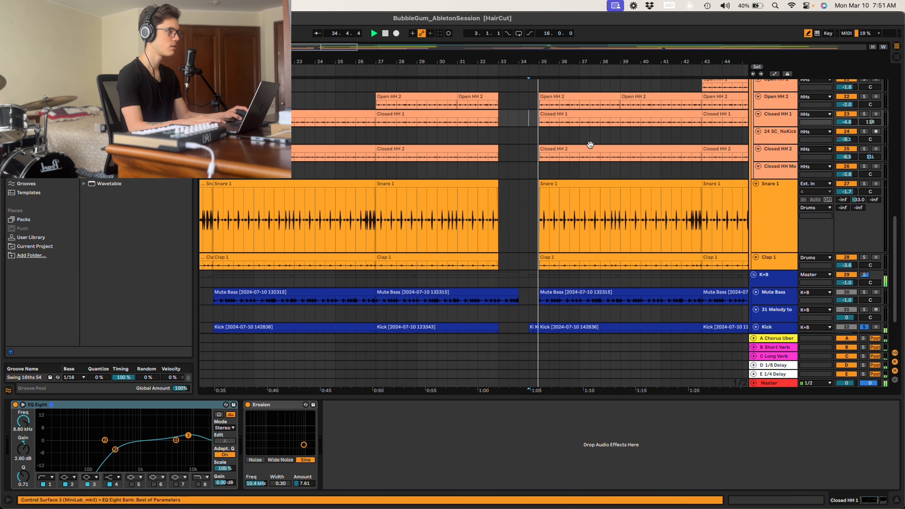
scroll(540, 154, "up", 2)
left_click(515, 138)
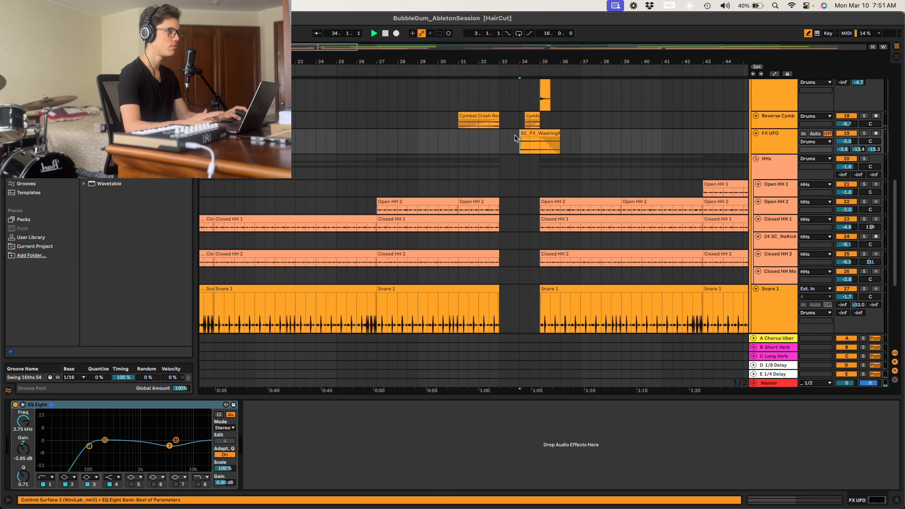
key("space")
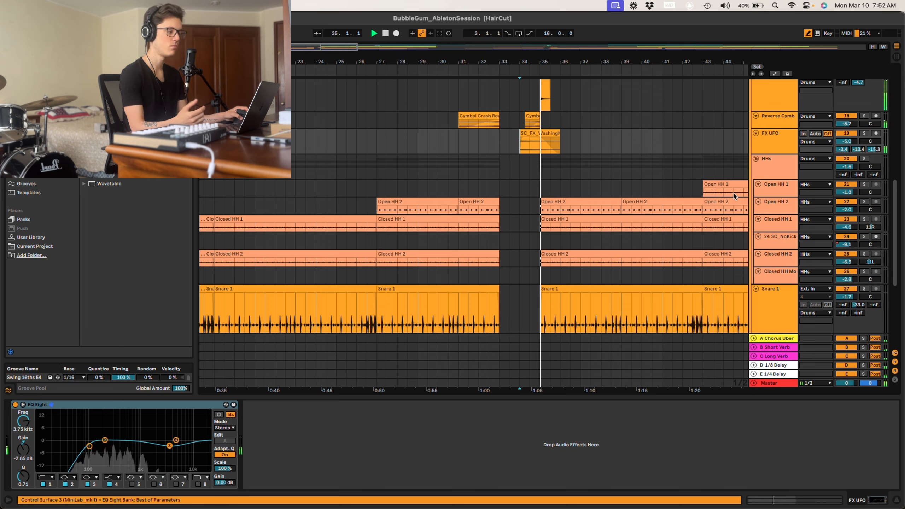
Follow the playback past bar 35 across the hi-hat, snare, clap and kick tracks, stopping in bar 39.
scroll(578, 207, "right", 1)
scroll(578, 207, "down", 1)
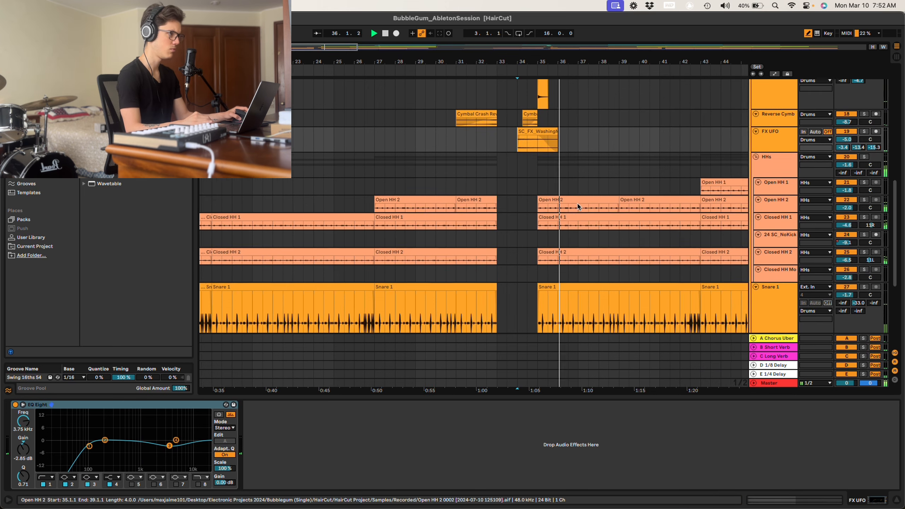
scroll(578, 206, "right", 5)
scroll(584, 205, "down", 6)
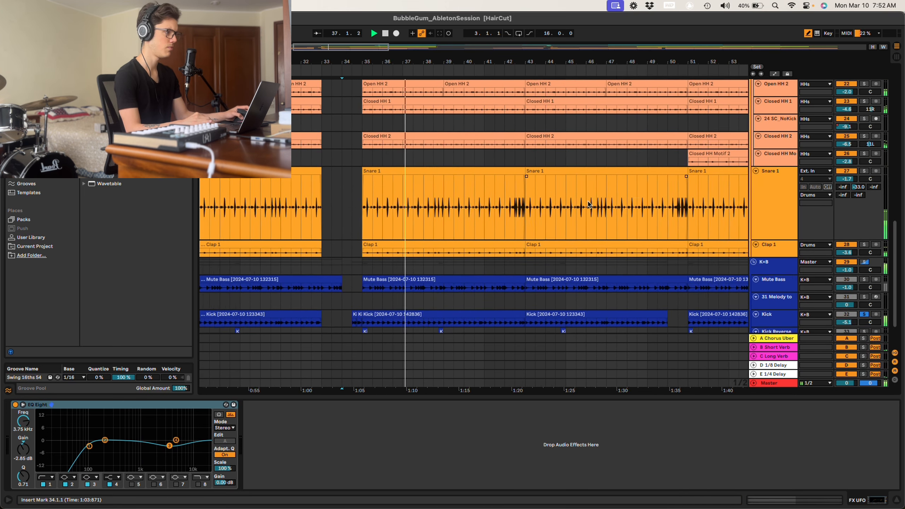
scroll(582, 205, "down", 3)
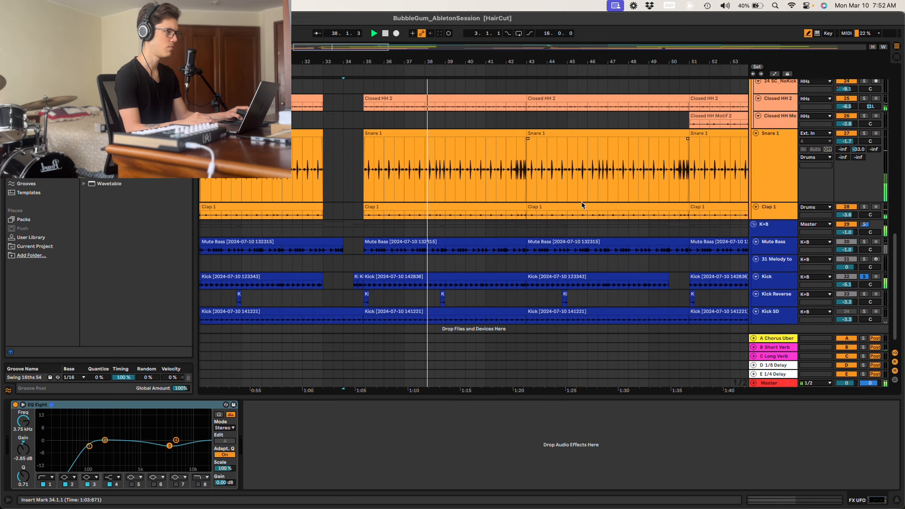
scroll(582, 205, "down", 1)
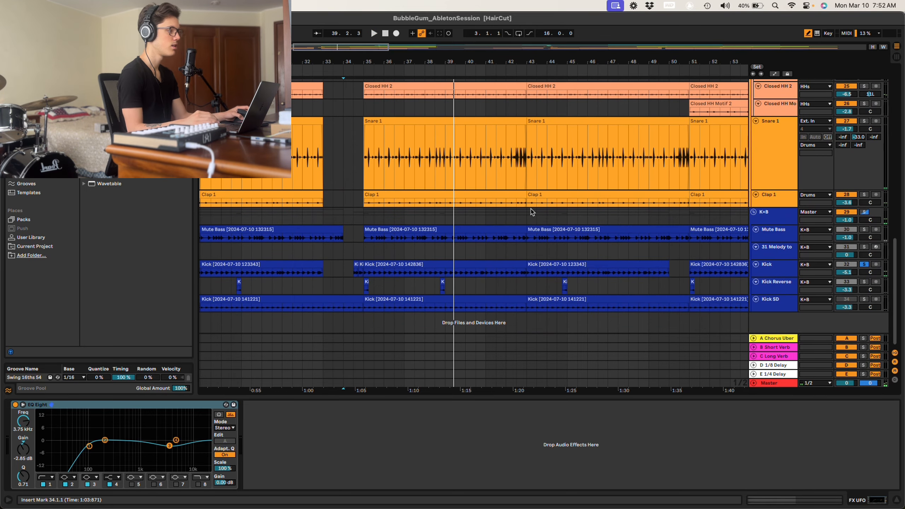
Examine the Kick and Kick Reverse clip placement between bars 19 and 39.
scroll(503, 241, "left", 5)
scroll(450, 249, "up", 5)
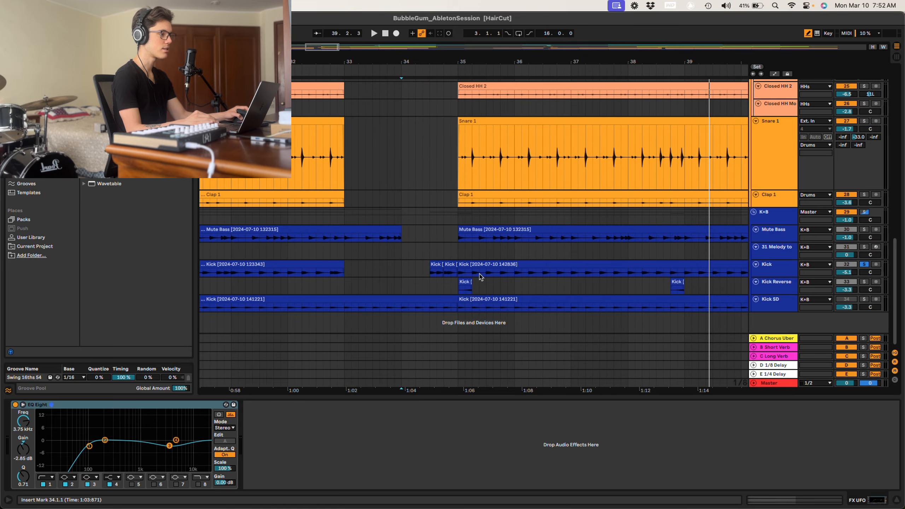
scroll(481, 276, "down", 10)
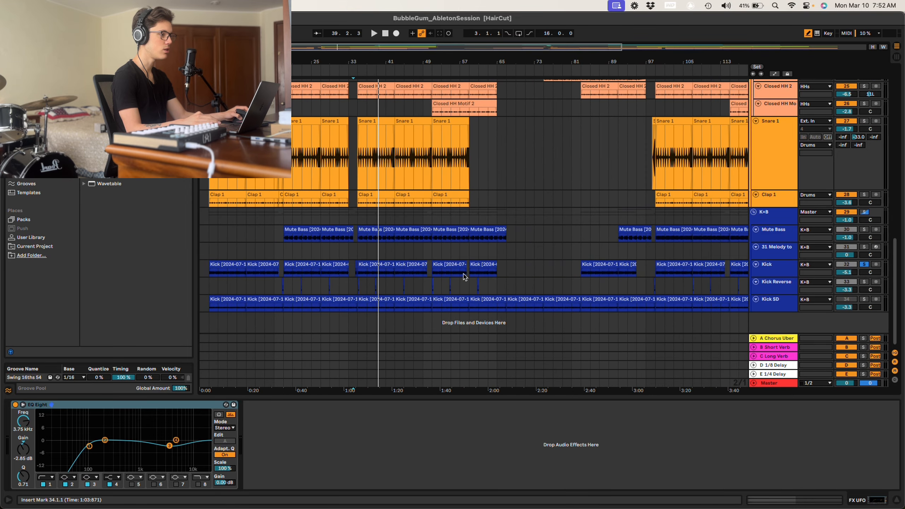
scroll(463, 277, "up", 10)
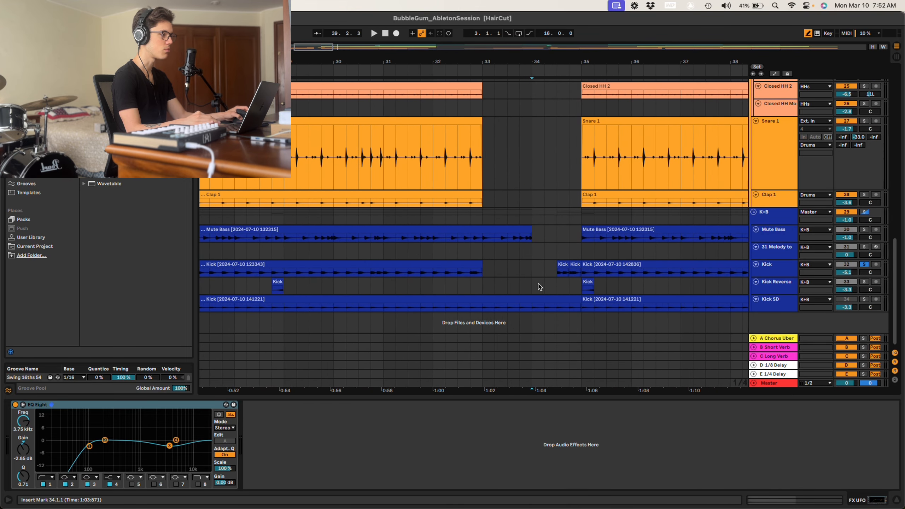
scroll(539, 287, "down", 5)
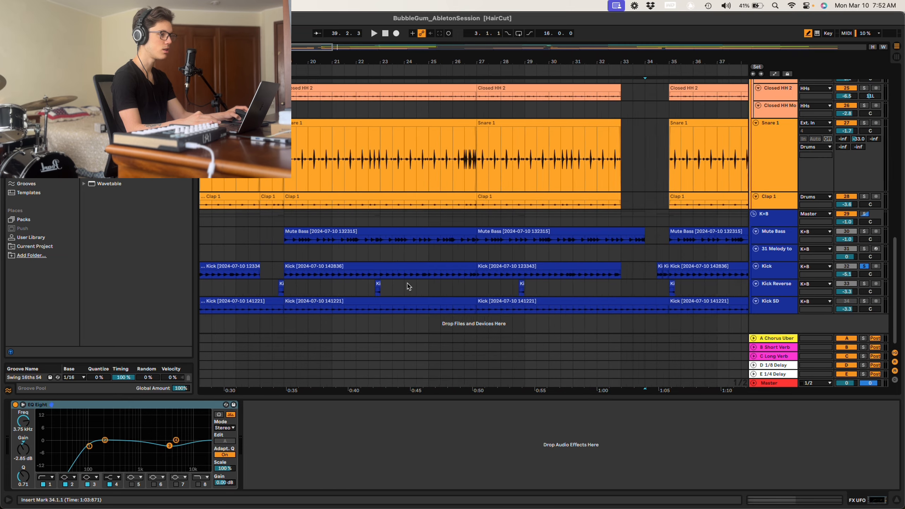
scroll(408, 286, "up", 2)
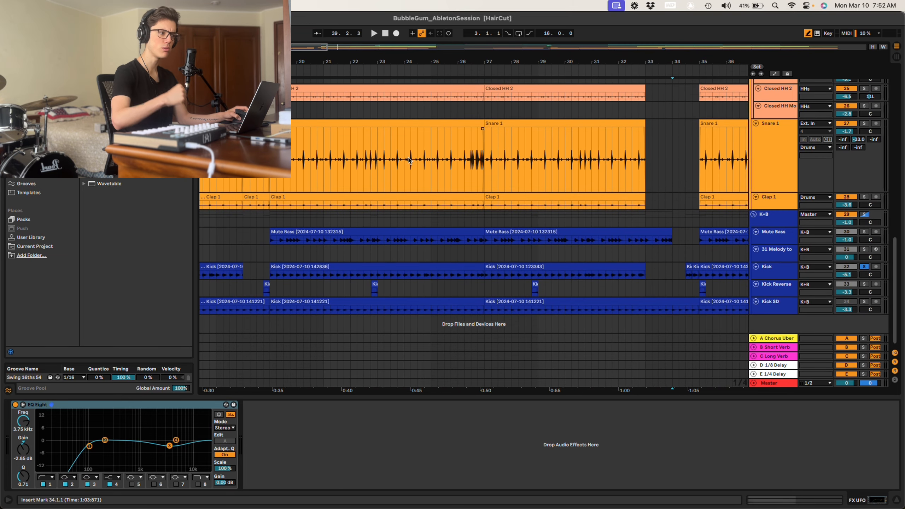
scroll(285, 235, "up", 2)
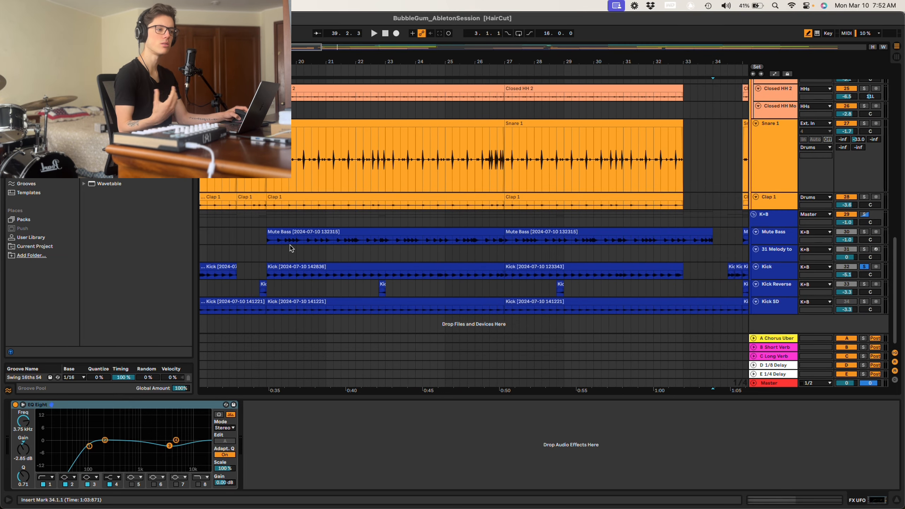
Play the drums and kick from bar 18, and play the passage again with the Kick Reverse track soloed too.
scroll(369, 274, "left", 4)
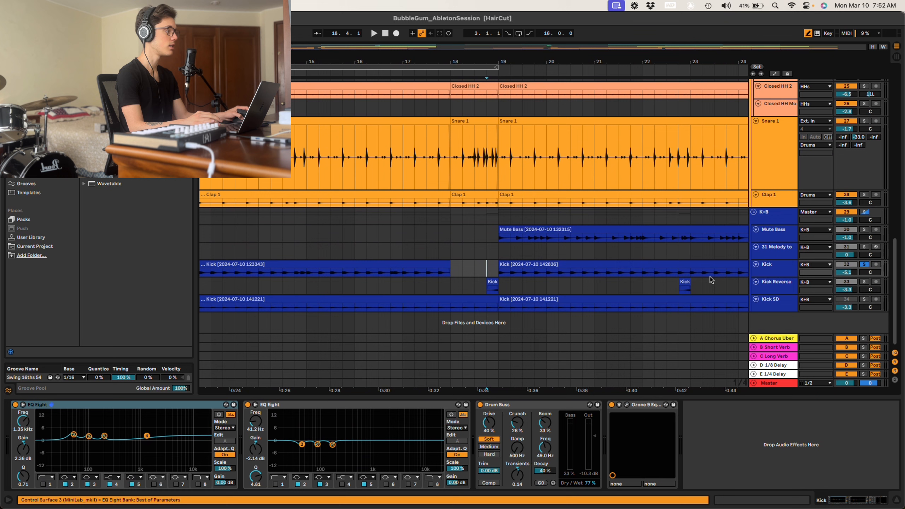
left_click(458, 268)
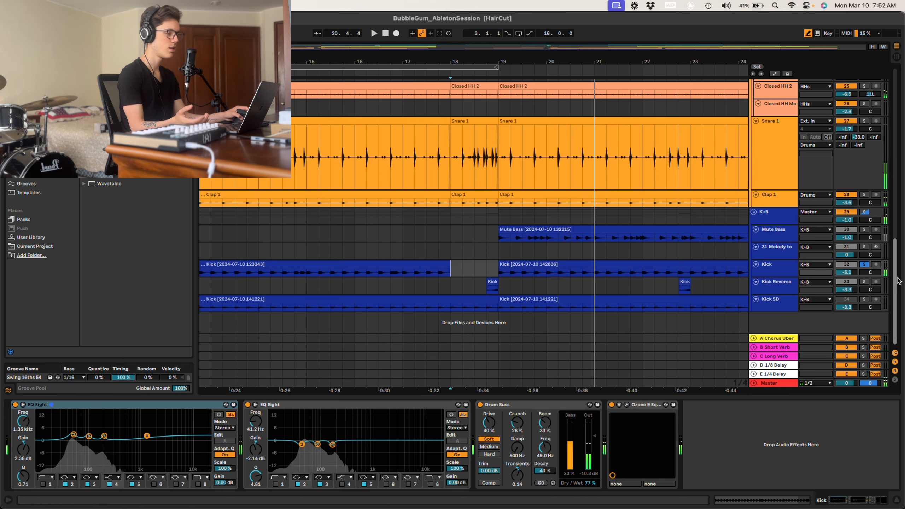
key("space")
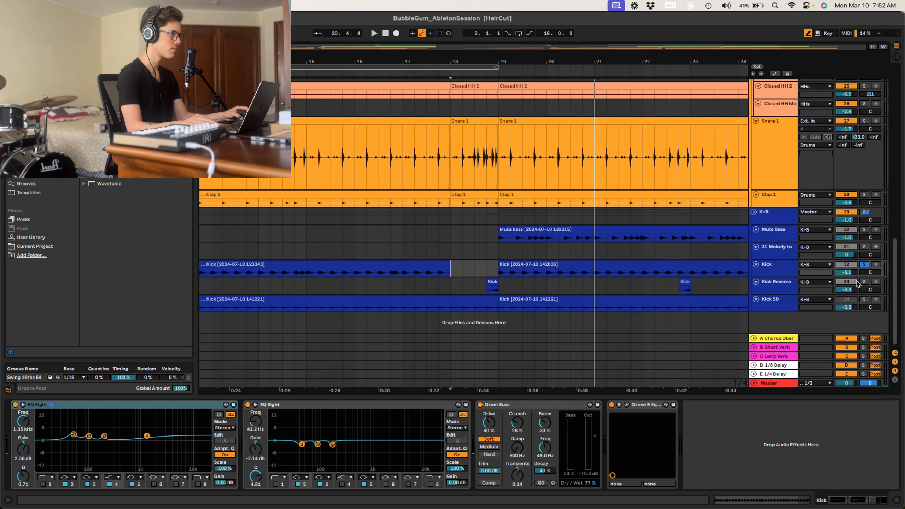
key("space")
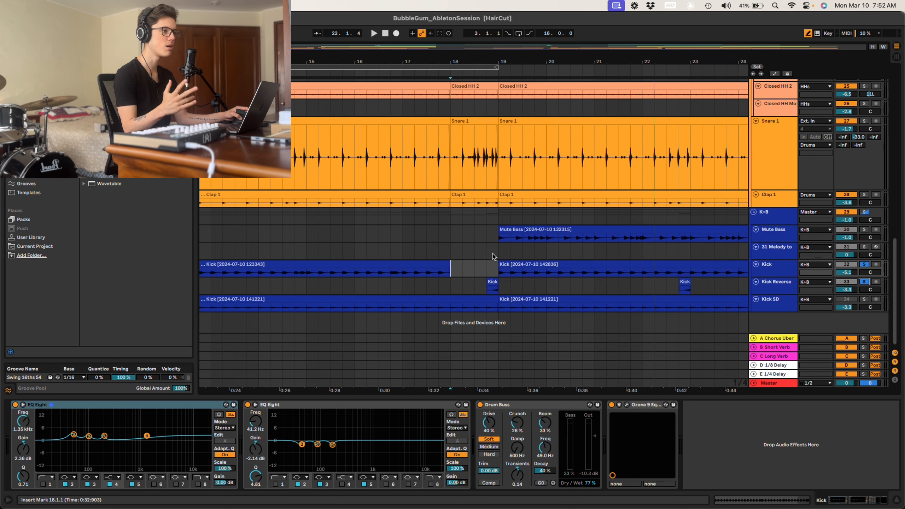
Optimize the arrangement height so the enlarged drum tracks shrink to a compact size.
scroll(499, 254, "up", 8)
scroll(552, 242, "down", 4)
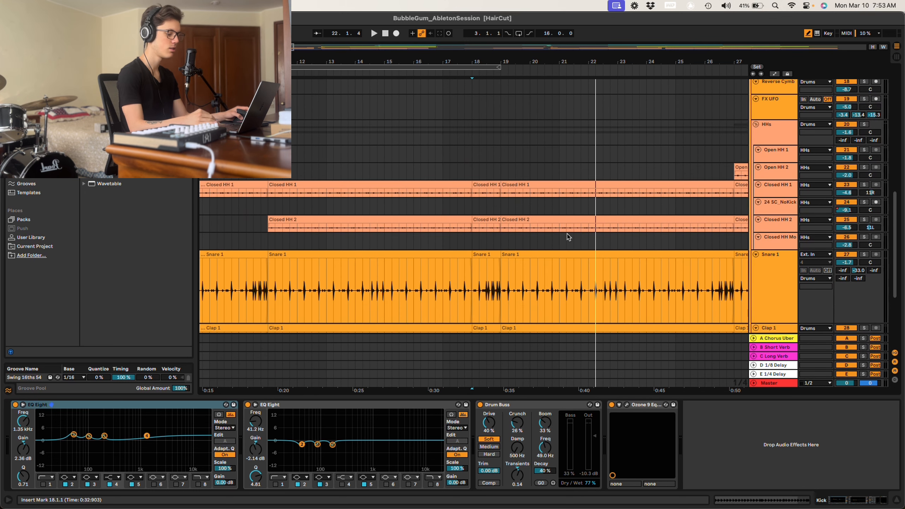
key("h")
scroll(613, 255, "right", 4)
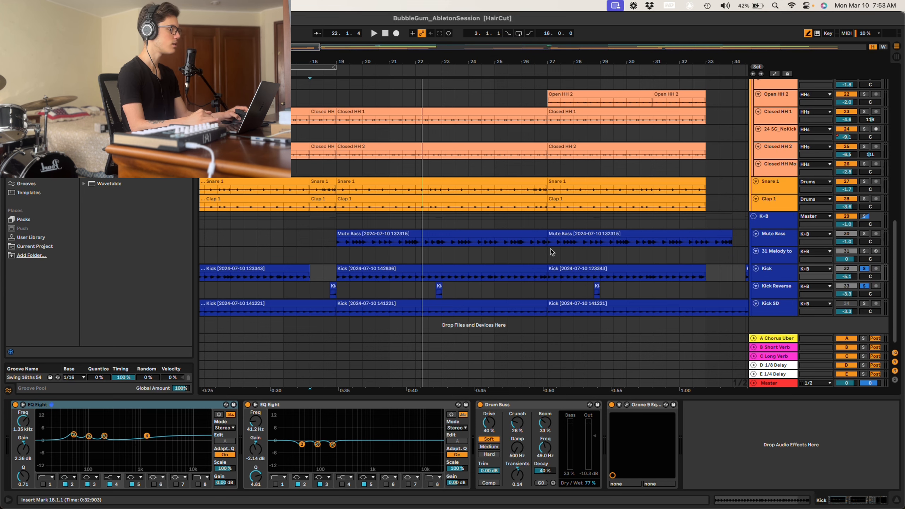
Solo the Mute Bass track and set the insert marker at the start of its clip at bar 19.
scroll(552, 251, "left", 5)
left_click(861, 230)
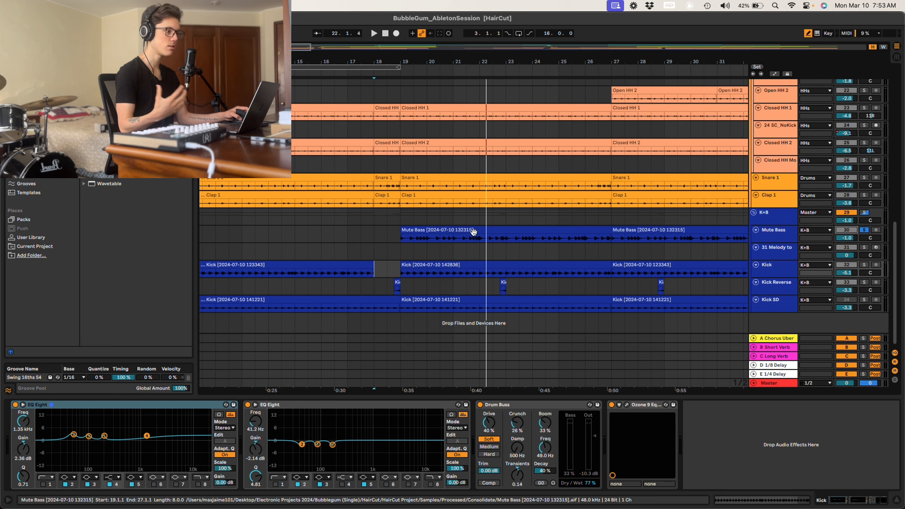
left_click(402, 240)
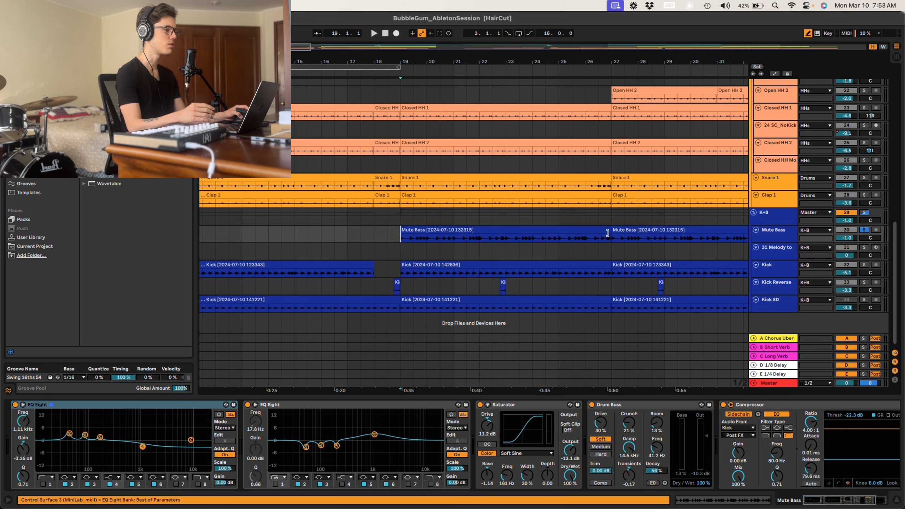
Solo the whole K+B group and play the bass and kicks from bar 19 to bar 24.
left_click(864, 214)
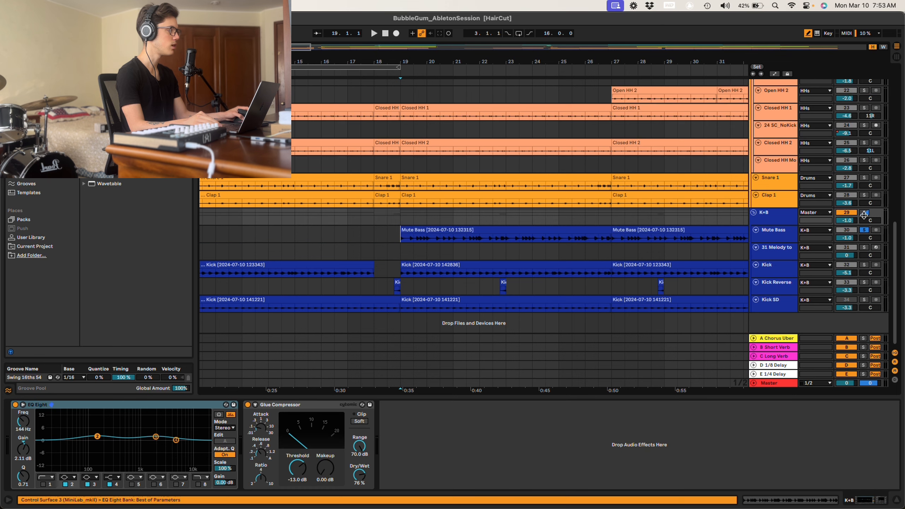
key("space")
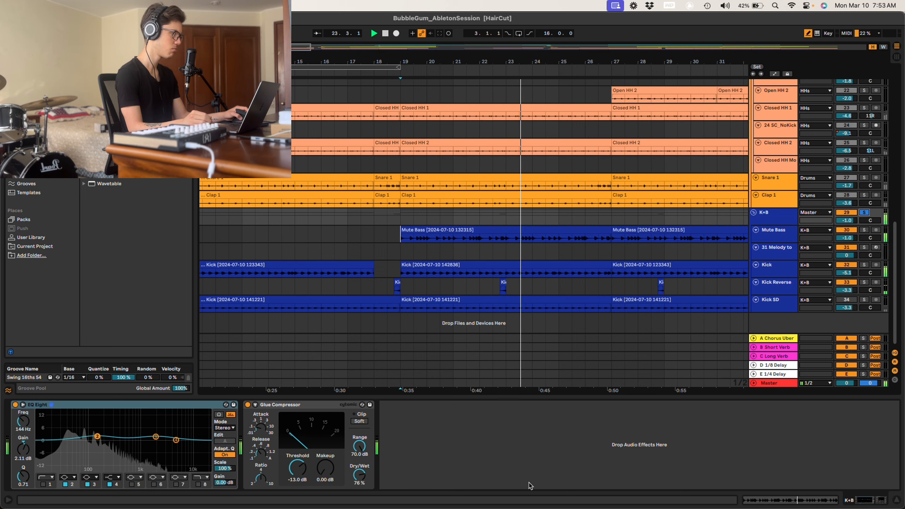
key("space")
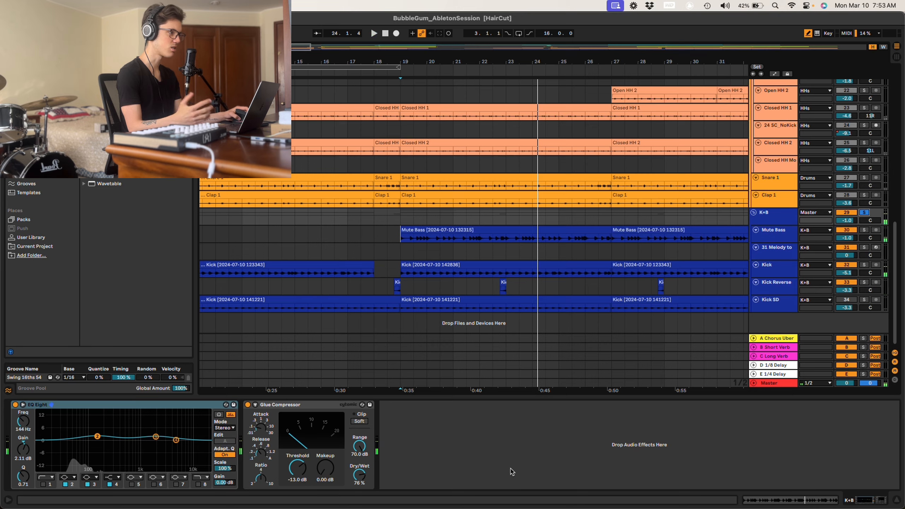
Solo the Drums group together with K+B and set the insert marker at bar 35 on the Closed HH 1 track.
scroll(636, 308, "up", 4)
scroll(636, 308, "right", 5)
scroll(634, 310, "down", 2)
scroll(634, 310, "right", 6)
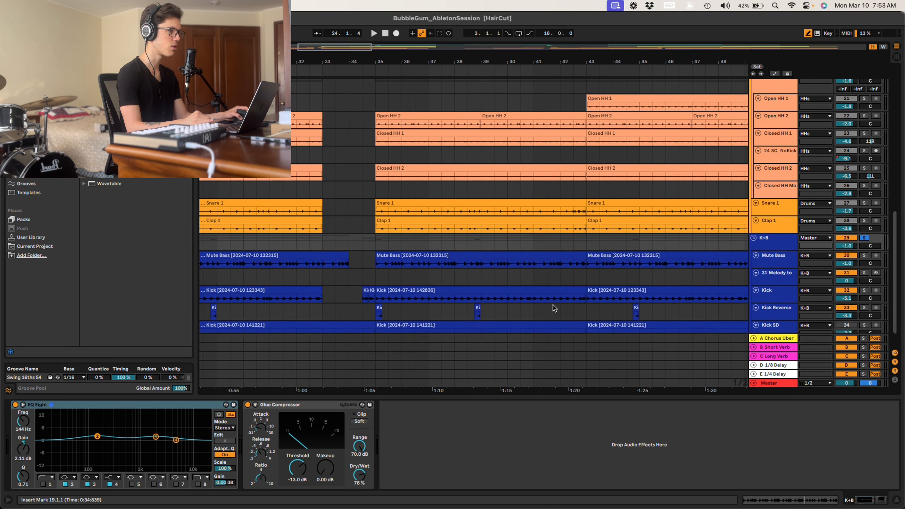
scroll(812, 182, "up", 5)
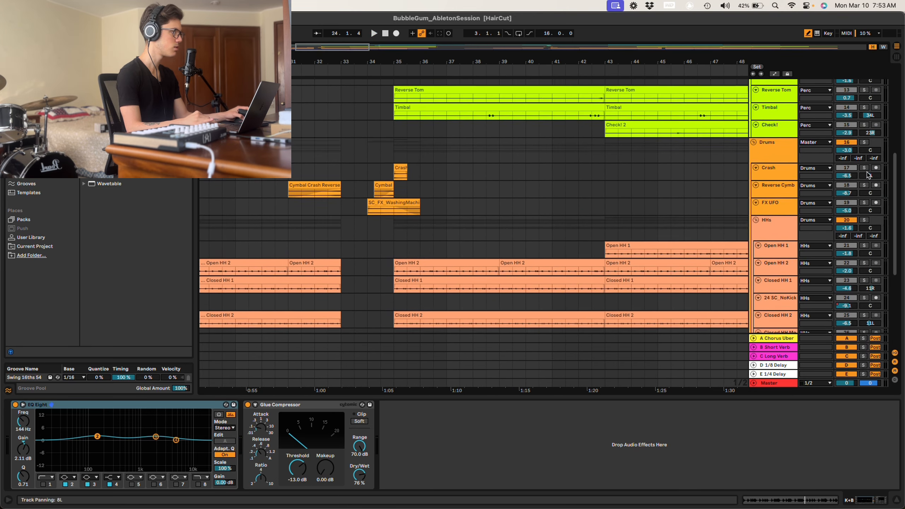
scroll(576, 232, "down", 4)
scroll(410, 196, "down", 1)
left_click(393, 167)
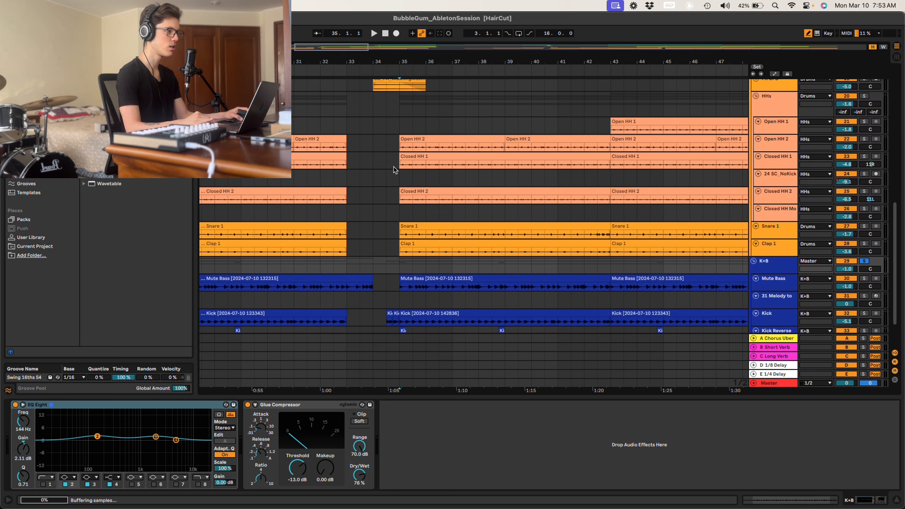
Set the insert marker at bar 42 on the HHs group and play the combined drums, kicks and bass.
scroll(436, 174, "down", 3)
scroll(502, 164, "up", 2)
scroll(503, 164, "right", 3)
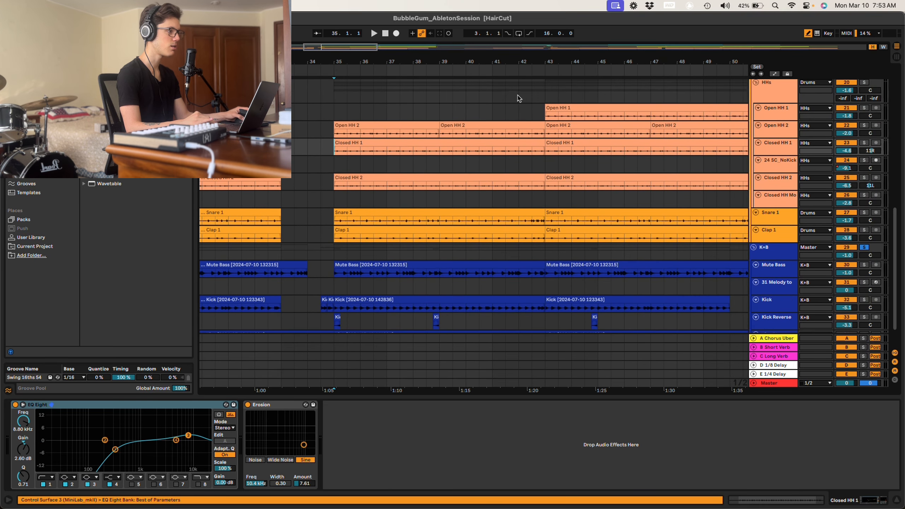
scroll(512, 103, "up", 1)
left_click(524, 103)
key("space")
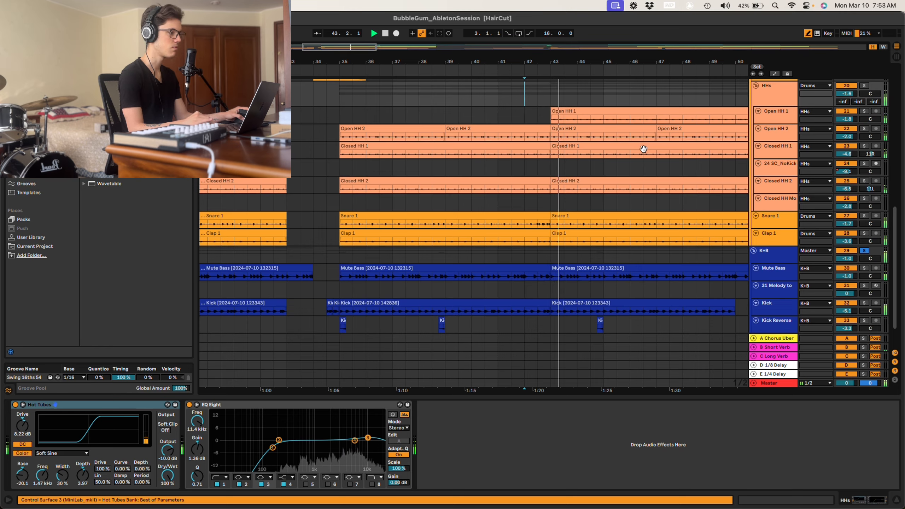
Follow the combined drum and bass playback across the clips from bar 43 and stop it in bar 55.
scroll(643, 149, "right", 3)
scroll(645, 153, "down", 1)
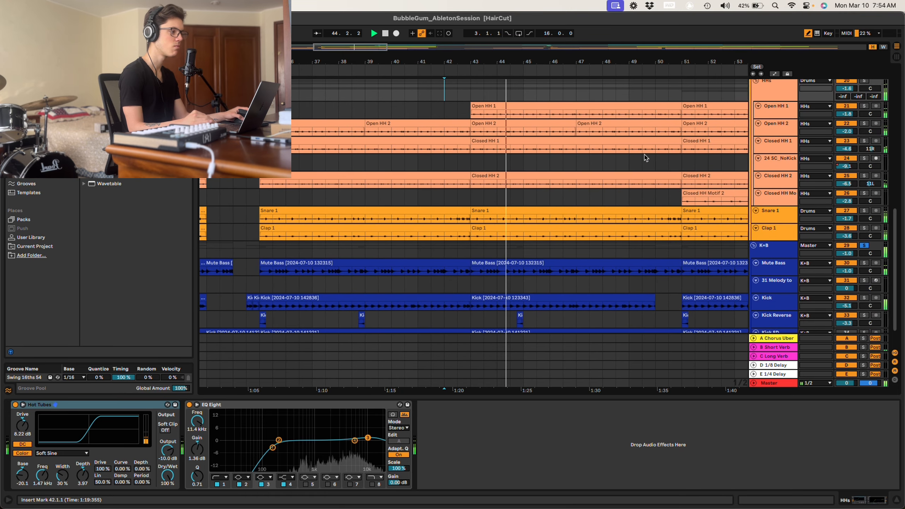
scroll(645, 158, "right", 8)
scroll(645, 157, "down", 1)
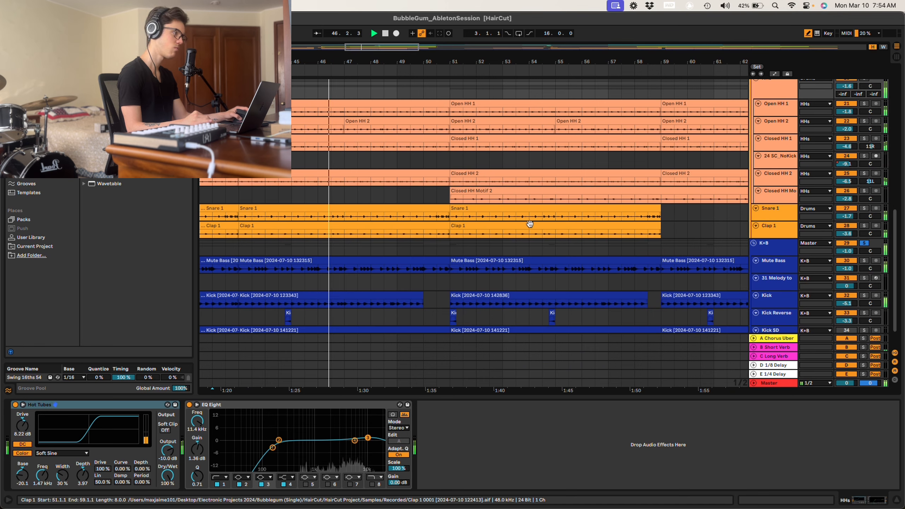
scroll(524, 228, "up", 1)
scroll(524, 228, "right", 1)
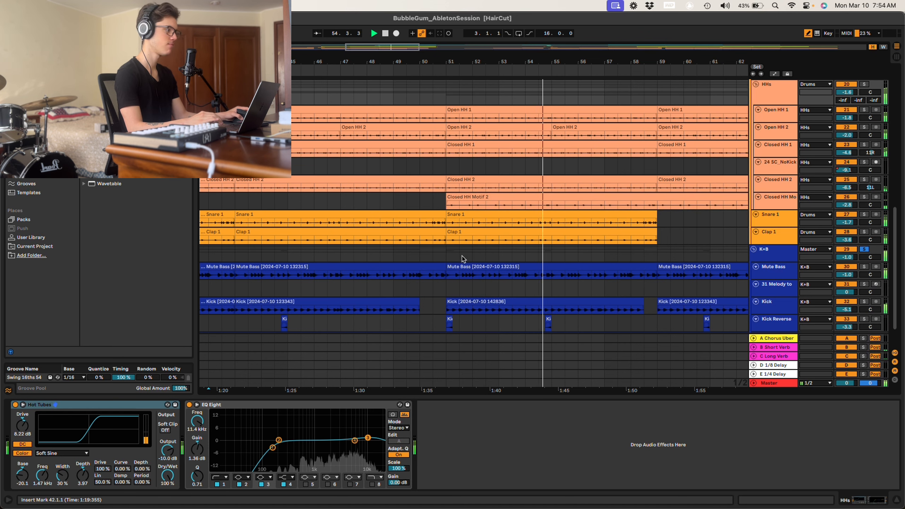
key("space")
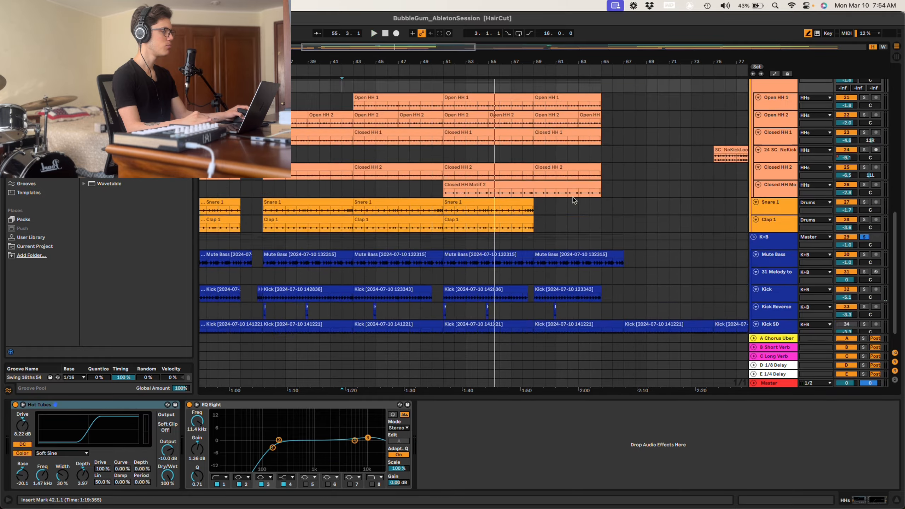
Clear the solo on the Drums and K+B groups and make the Main Synth Motif track taller.
scroll(573, 200, "up", 15)
scroll(706, 259, "down", 15)
scroll(846, 246, "up", 1)
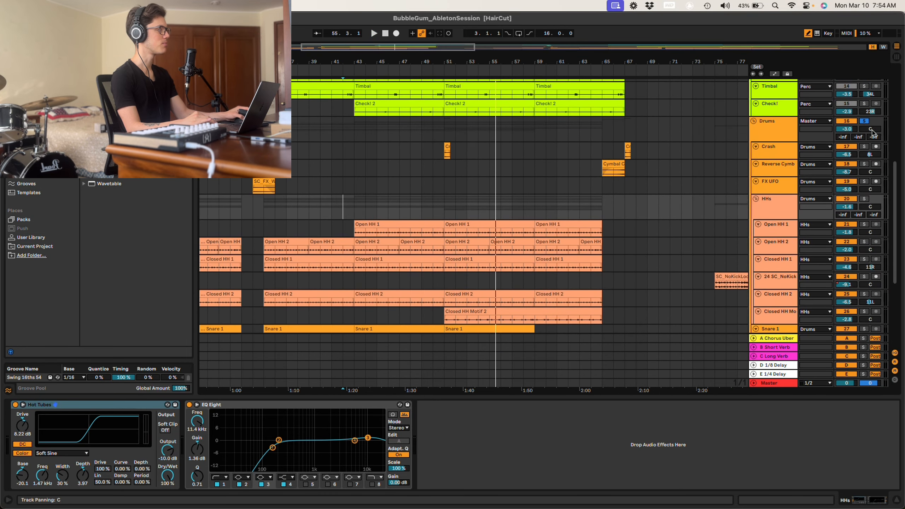
left_click(865, 122)
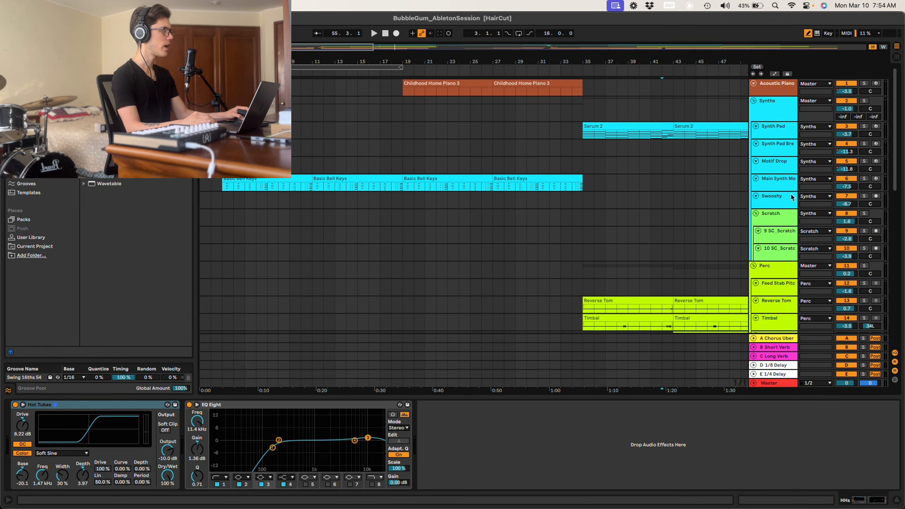
left_click_drag(782, 191, 782, 213)
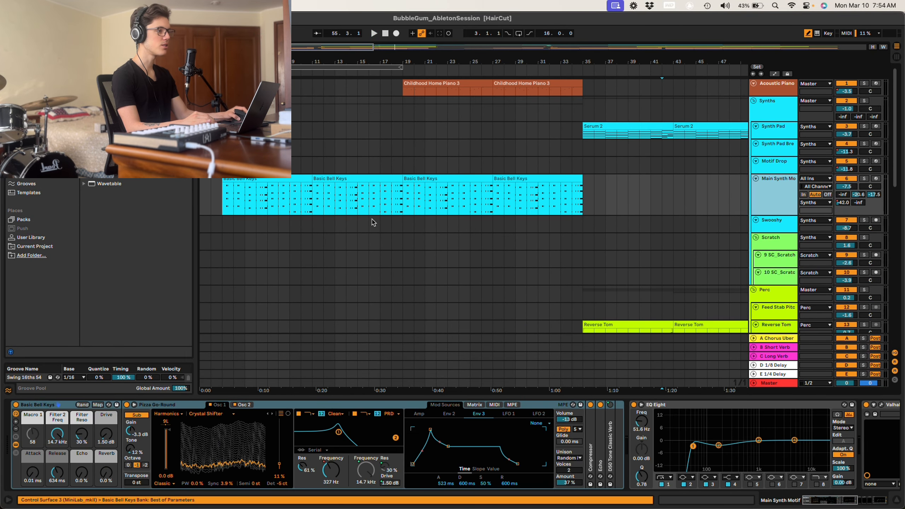
Set the insert marker at bar 11 on Main Synth Motif and inspect the Pizza Go-Round device's Amp and Env 3 envelopes.
left_click(239, 197)
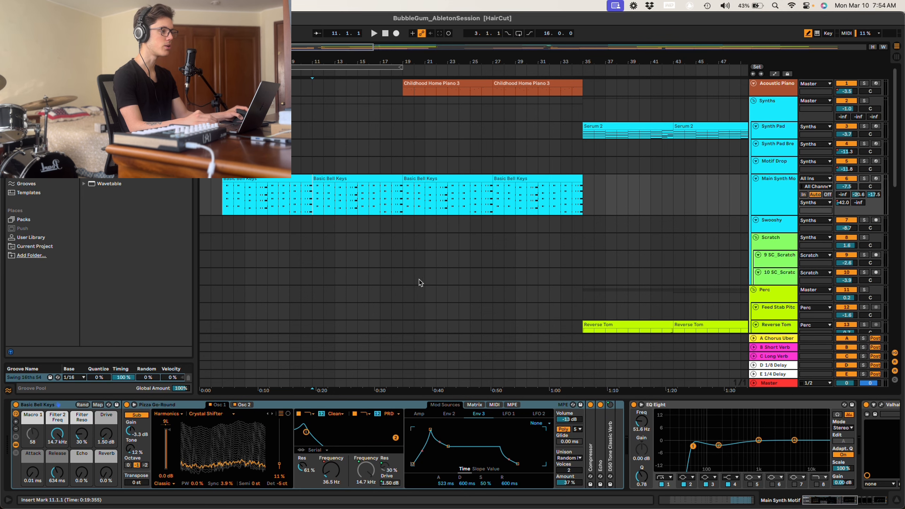
scroll(421, 287, "up", 5)
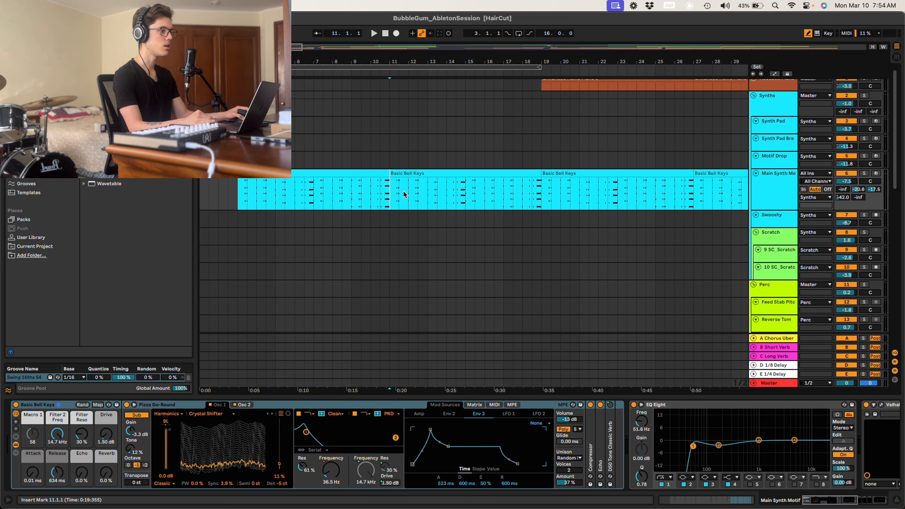
scroll(445, 265, "up", 1)
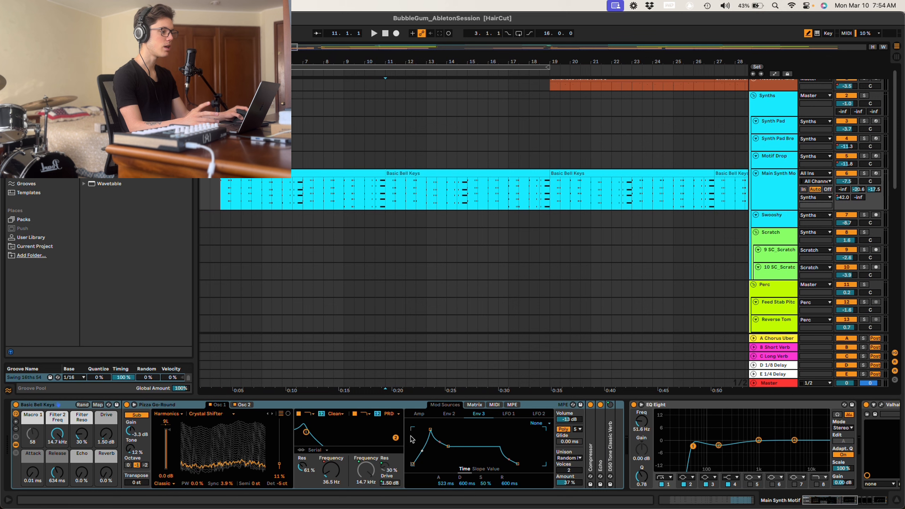
left_click(418, 414)
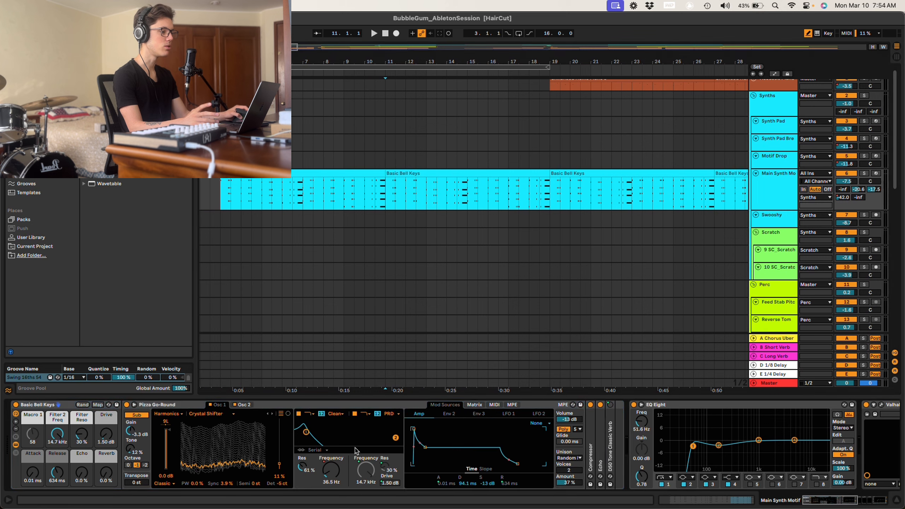
left_click(479, 414)
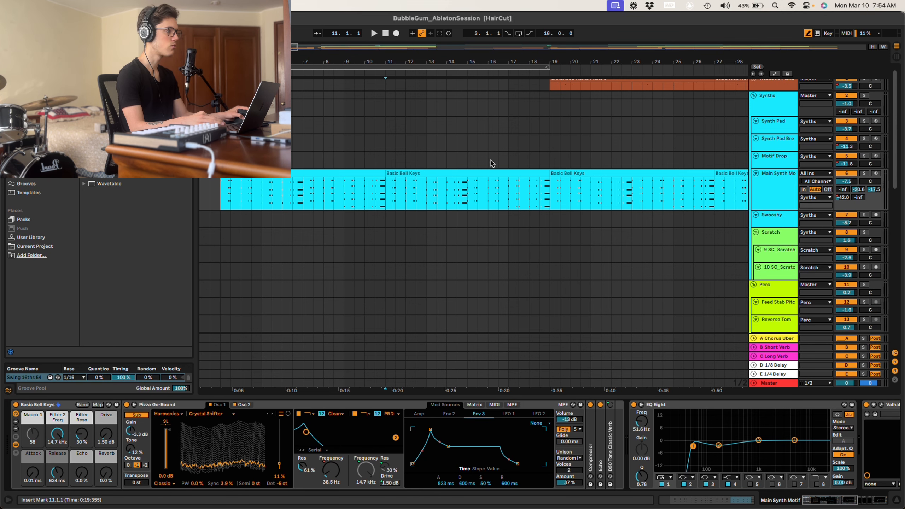
Set the insert marker at bar 17 on Main Synth Motif, solo the track and play it from there.
scroll(498, 223, "up", 5)
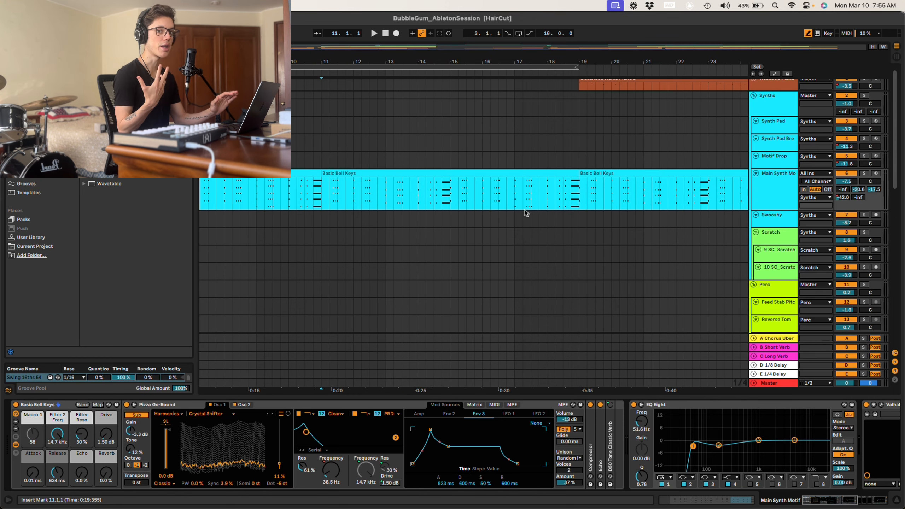
scroll(531, 207, "up", 8)
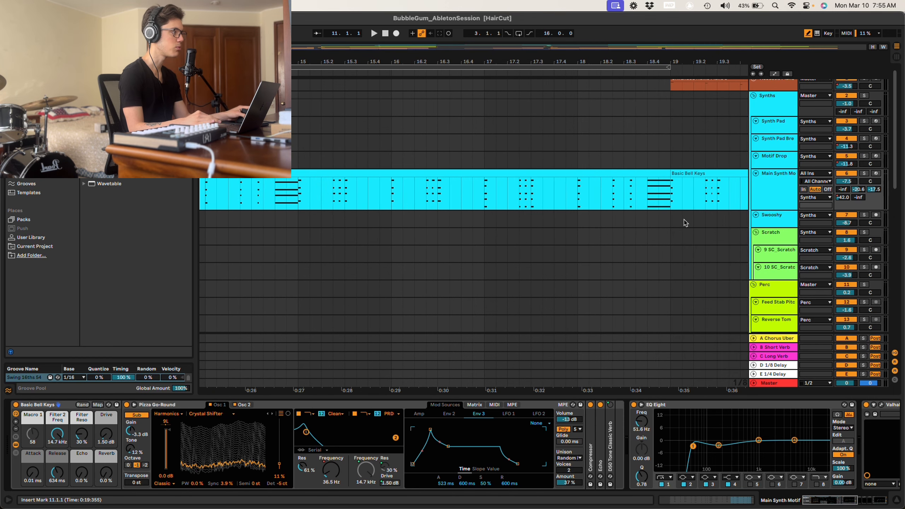
left_click(649, 195)
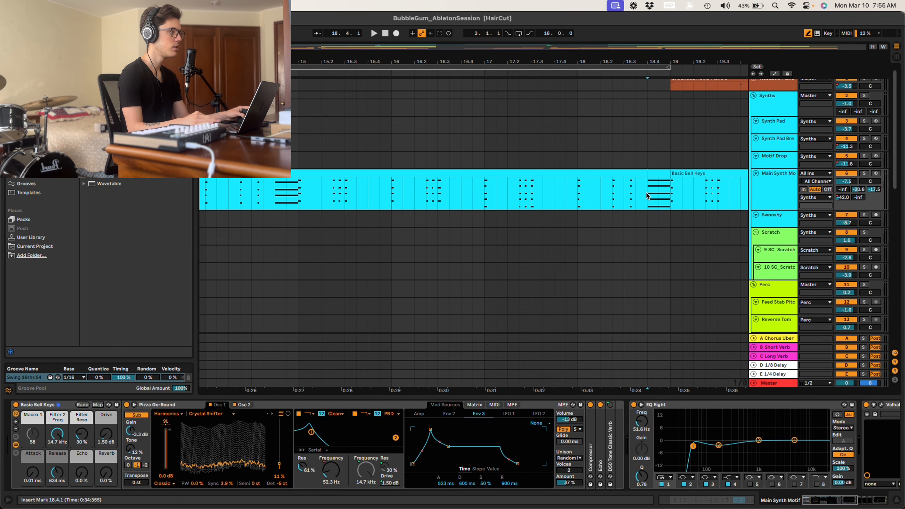
left_click(487, 196)
key("space")
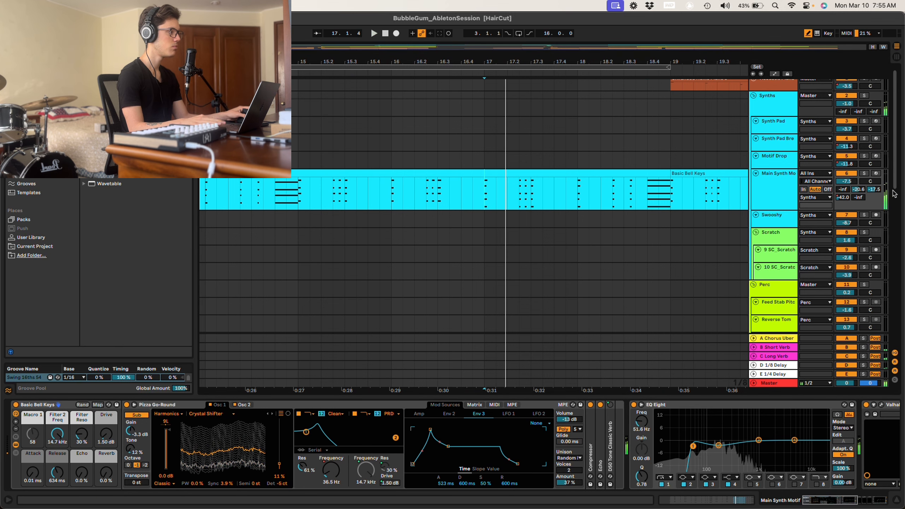
key("space")
key("s")
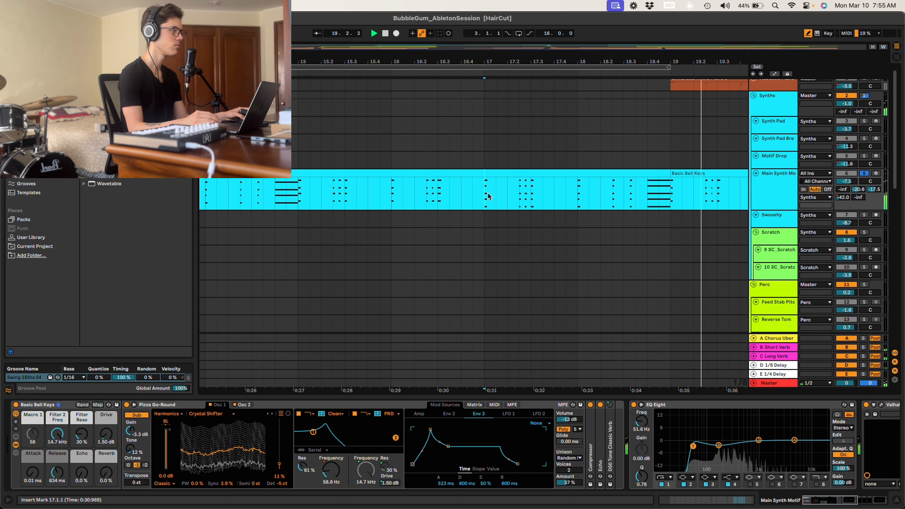
Follow the soloed synth playback across the Basic Bell Keys clips and stop it in bar 23.
scroll(539, 175, "right", 8)
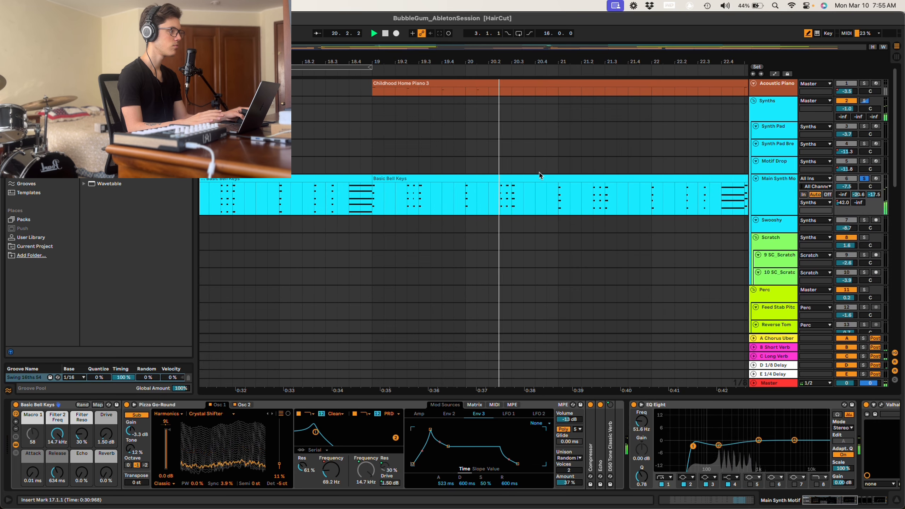
scroll(539, 176, "right", 3)
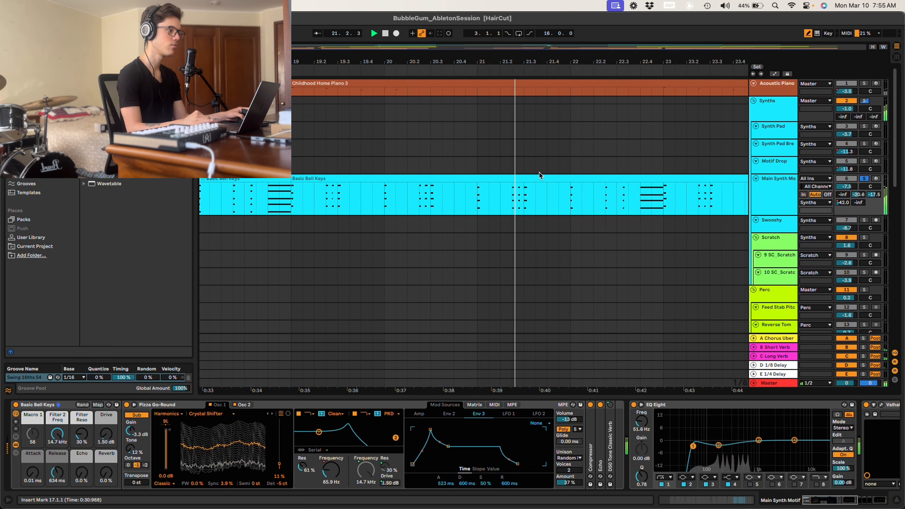
scroll(539, 175, "right", 3)
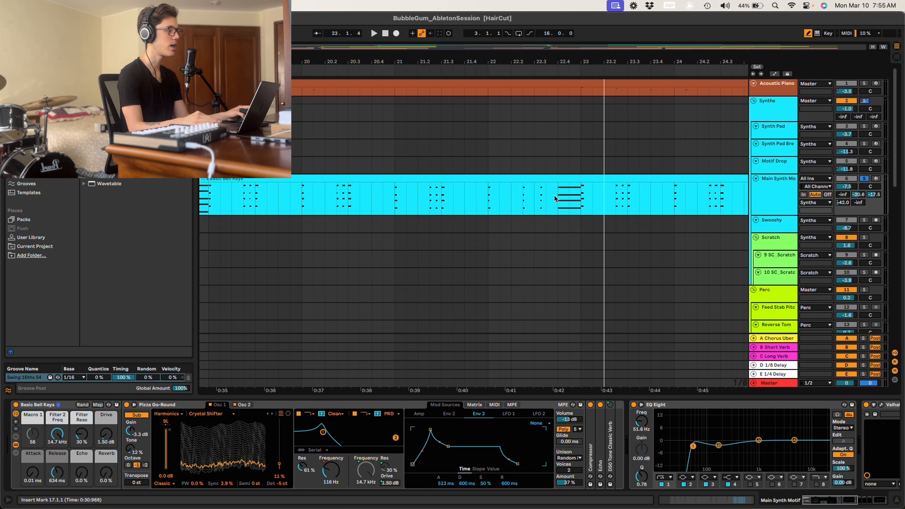
Open the first Basic Bell Keys clip in an enlarged note editor and turn off Draw Mode.
scroll(557, 198, "down", 3)
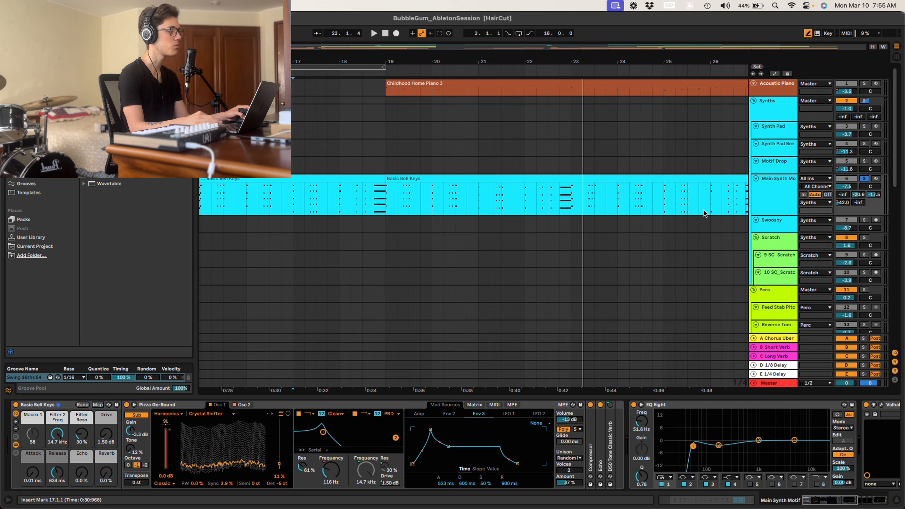
scroll(561, 210, "down", 4)
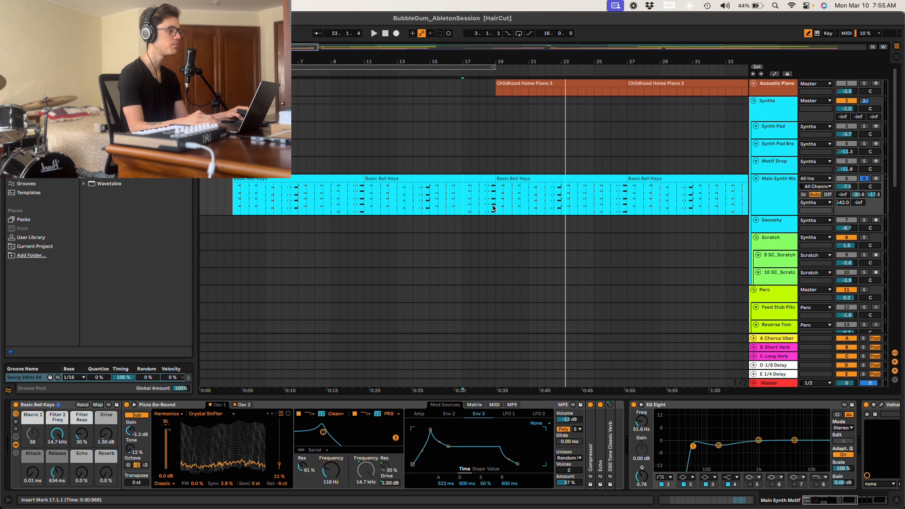
double_click(311, 184)
left_click_drag(416, 396, 421, 190)
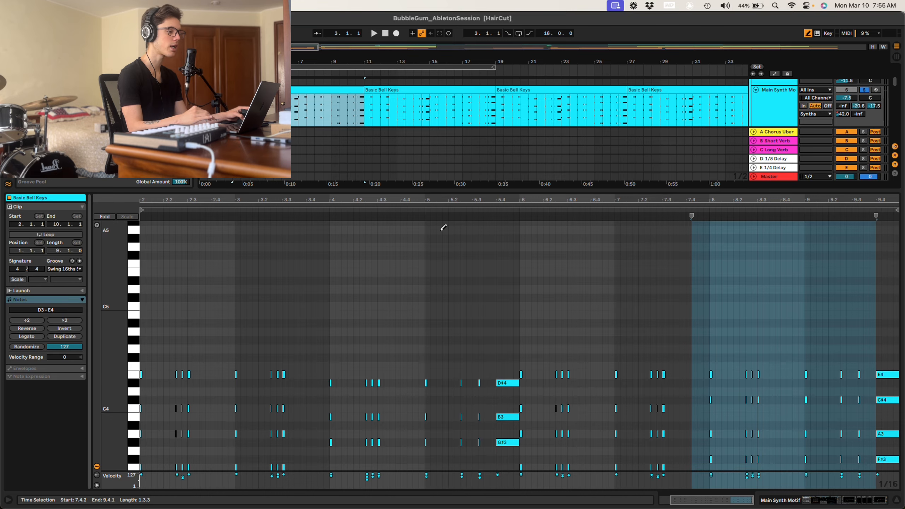
scroll(384, 283, "down", 5)
scroll(384, 282, "left", 3)
left_click(808, 33)
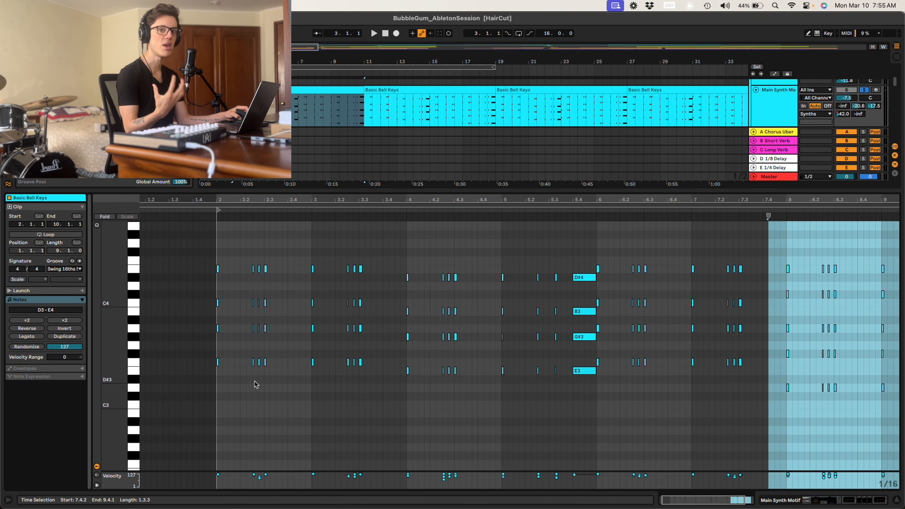
Select the clip's chord groups one after another, from bar 2 through bar 9, to show the progression.
scroll(242, 390, "up", 1)
left_click_drag(251, 398, 368, 233)
left_click_drag(387, 402, 554, 246)
scroll(580, 390, "right", 3)
scroll(580, 389, "up", 1)
left_click_drag(551, 420, 701, 245)
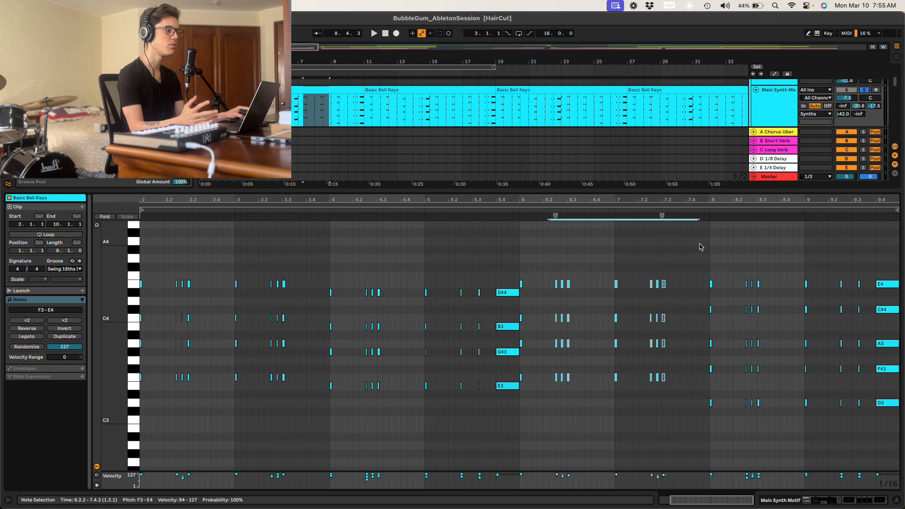
left_click_drag(682, 430, 888, 288)
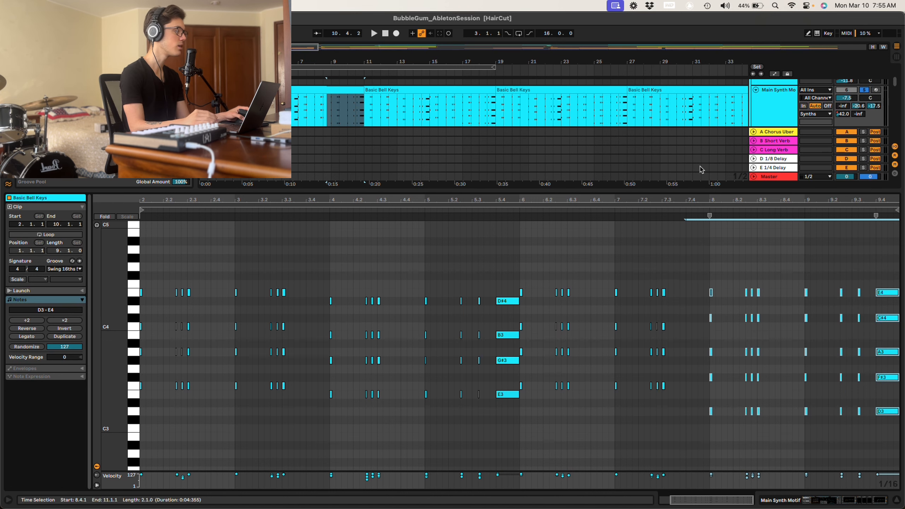
Solo the Acoustic Piano track and play its Childhood Home Piano 3 clip from bar 27, stopping in bar 34.
left_click_drag(719, 190, 705, 483)
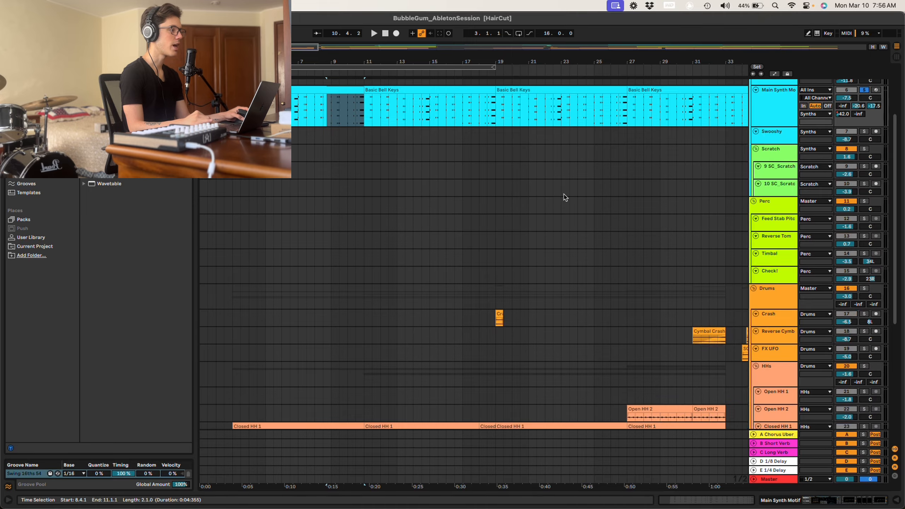
scroll(564, 197, "up", 5)
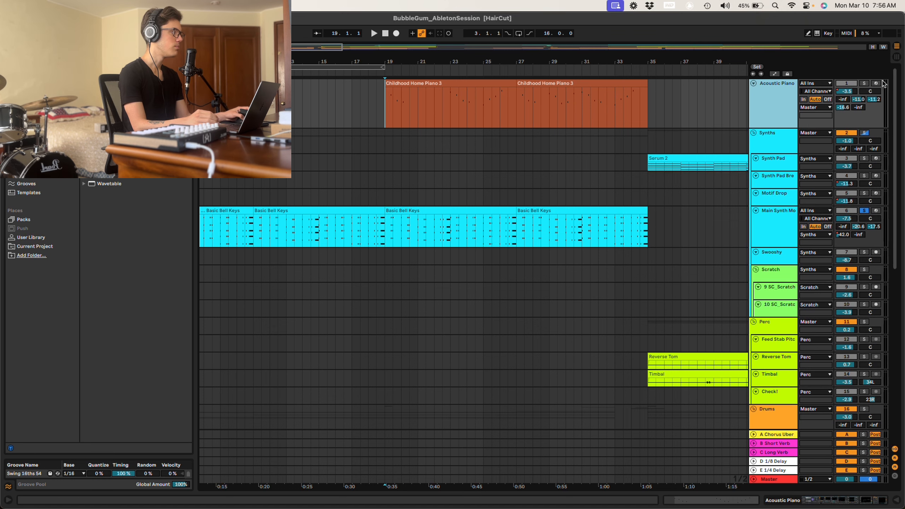
double_click(748, 117)
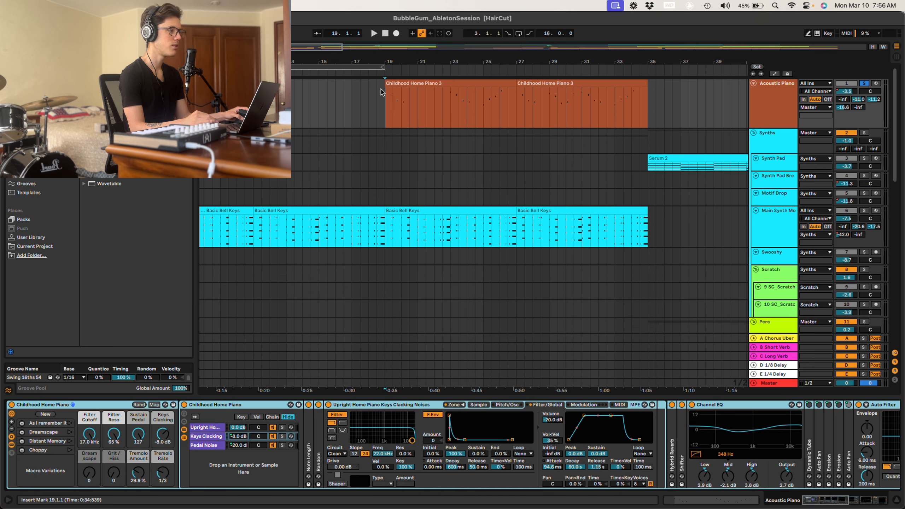
left_click(522, 109)
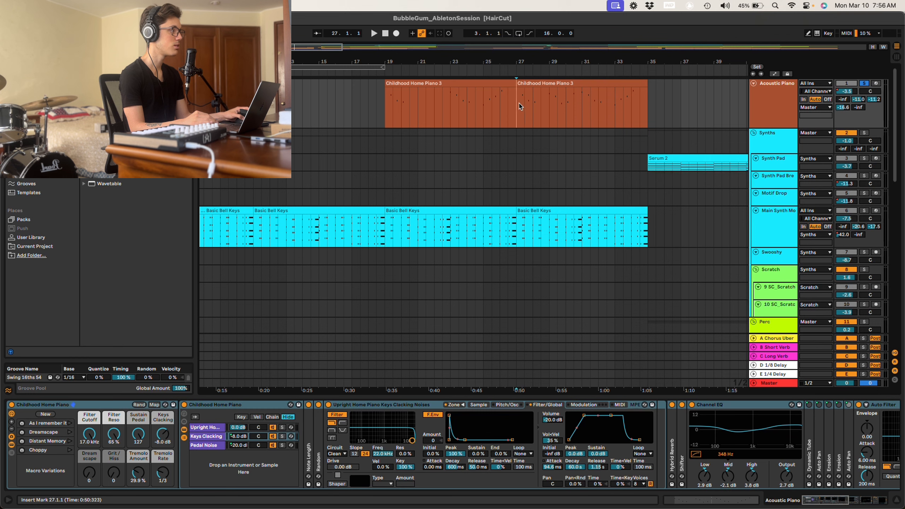
key("space")
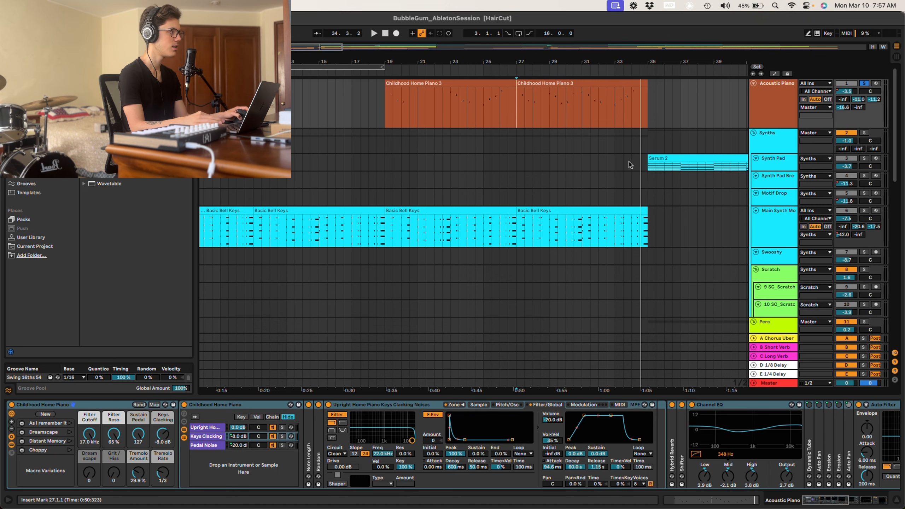
Clear the Acoustic Piano solo, set the insert marker at bar 17 on the Synths group and play the full arrangement.
scroll(626, 166, "down", 3)
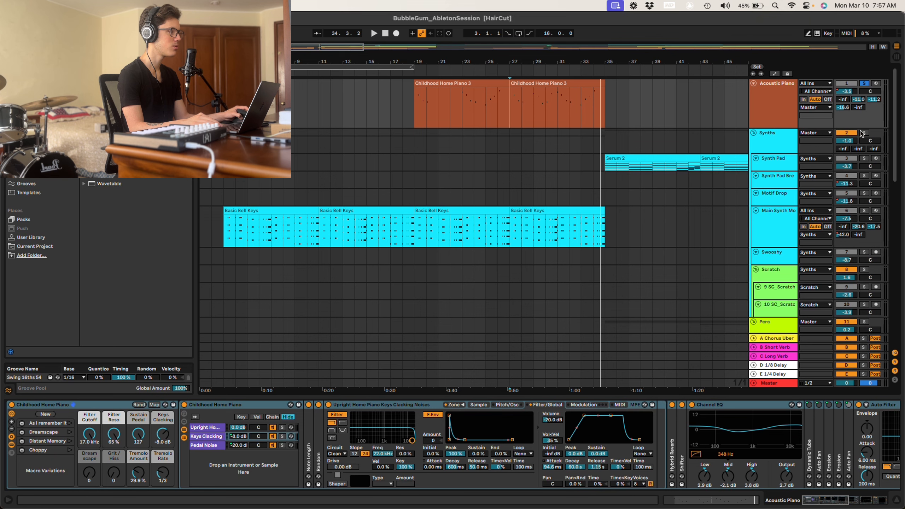
scroll(800, 221, "down", 5)
scroll(799, 222, "up", 5)
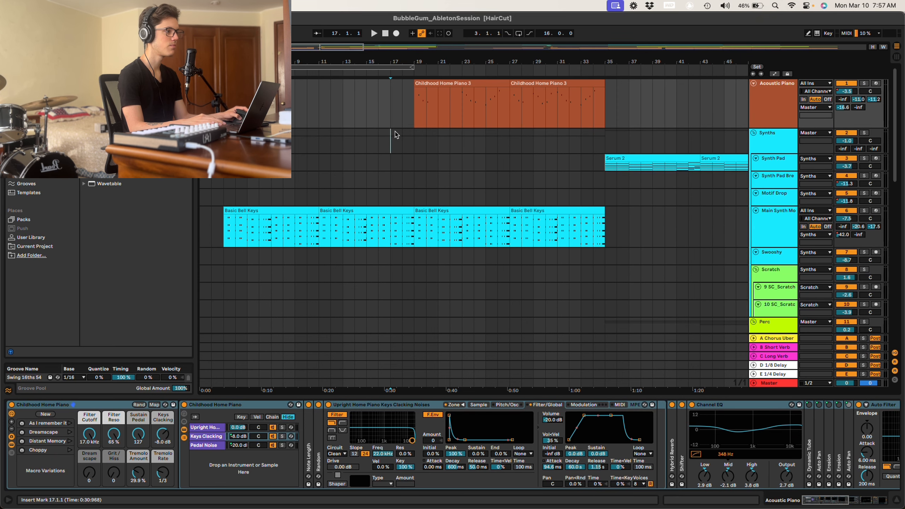
left_click(391, 138)
key("space")
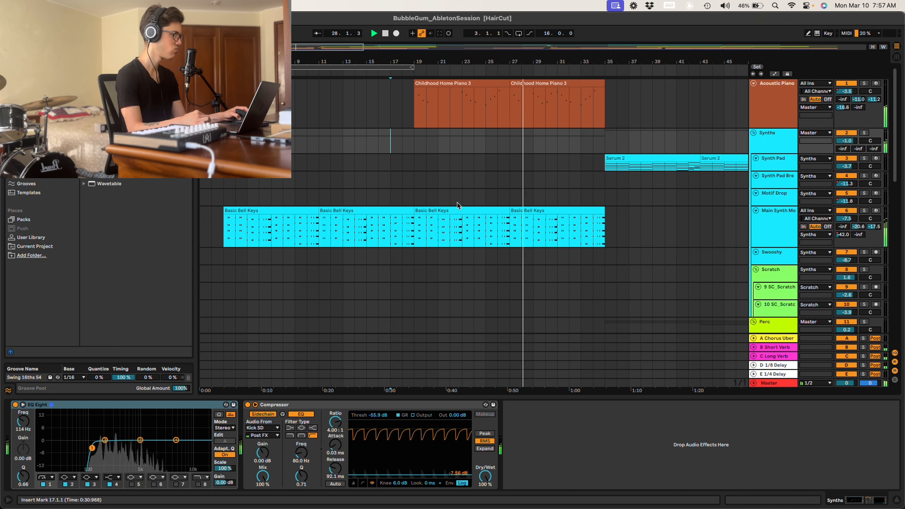
Follow the full playback across the drum, piano and synth tracks and stop it in bar 30.
scroll(457, 204, "down", 15)
scroll(458, 204, "up", 15)
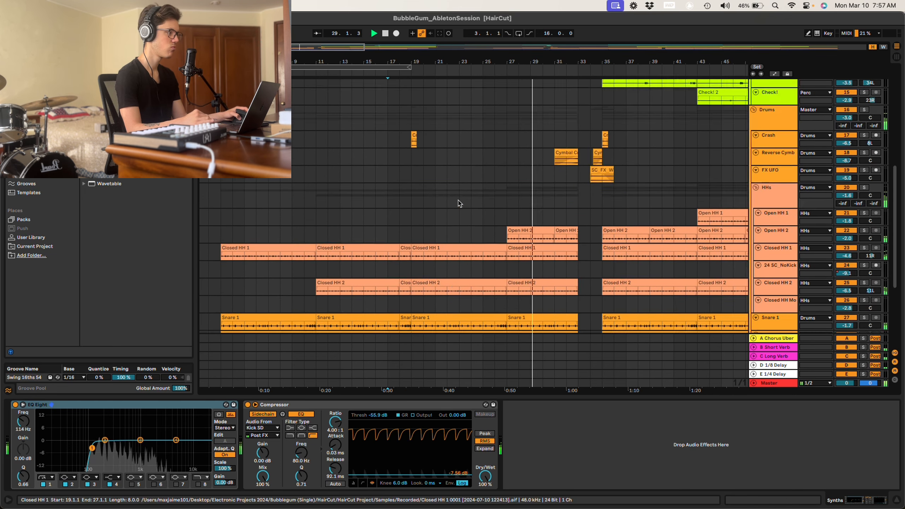
scroll(459, 205, "right", 3)
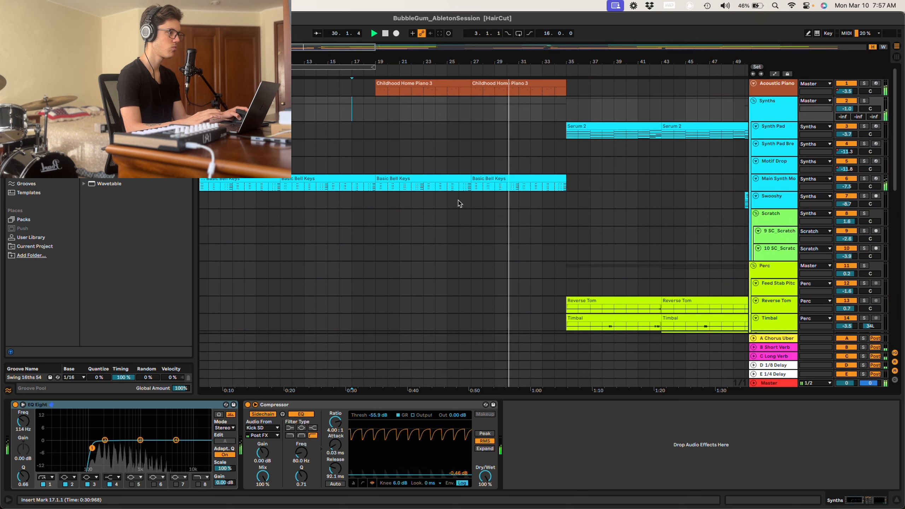
scroll(535, 151, "right", 3)
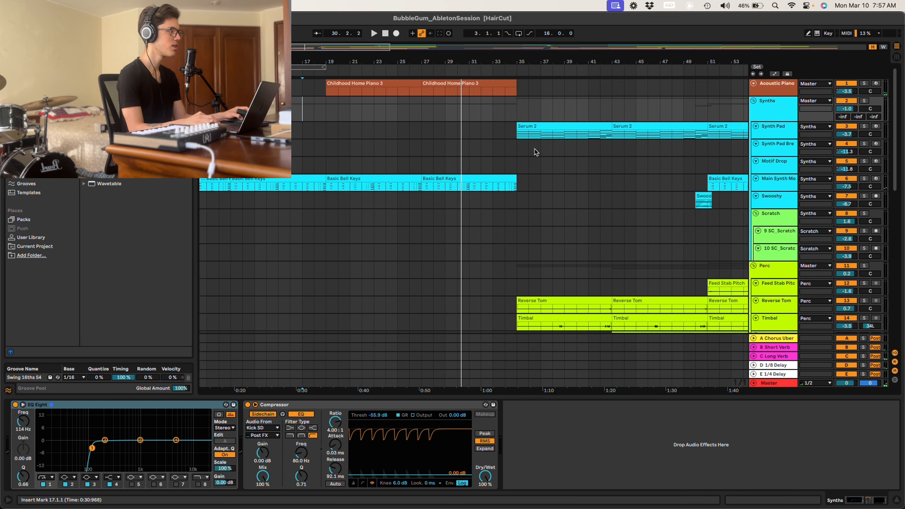
Enlarge the Synth Pad track and set the insert marker at bar 35, at the start of its Serum 2 clips.
scroll(537, 156, "up", 5)
scroll(475, 166, "right", 4)
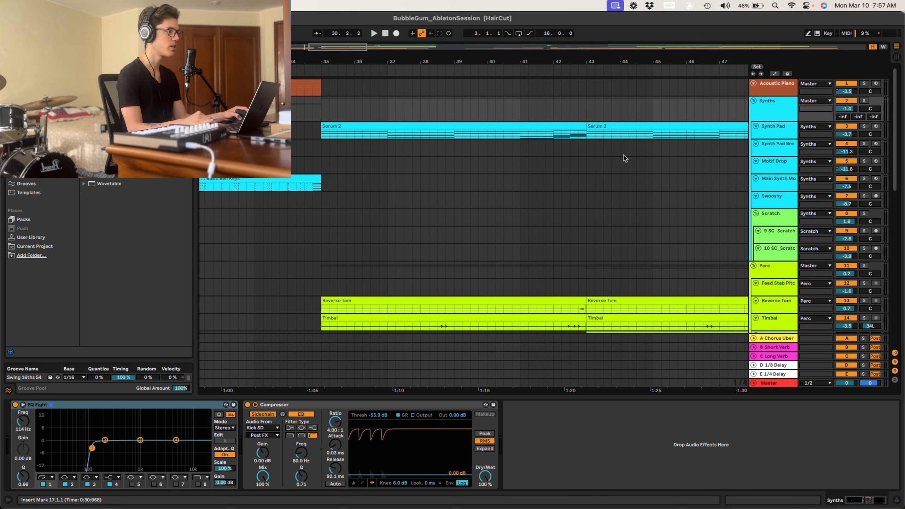
scroll(630, 157, "down", 5)
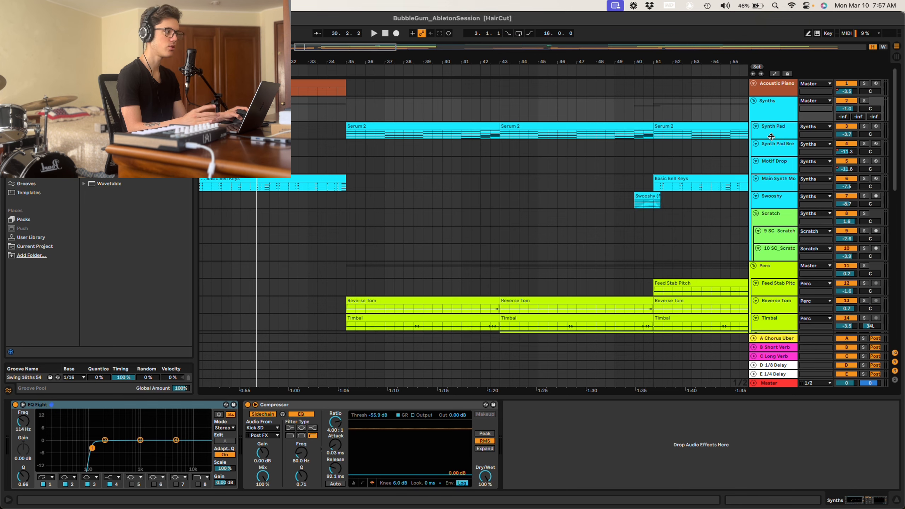
left_click_drag(770, 136, 771, 162)
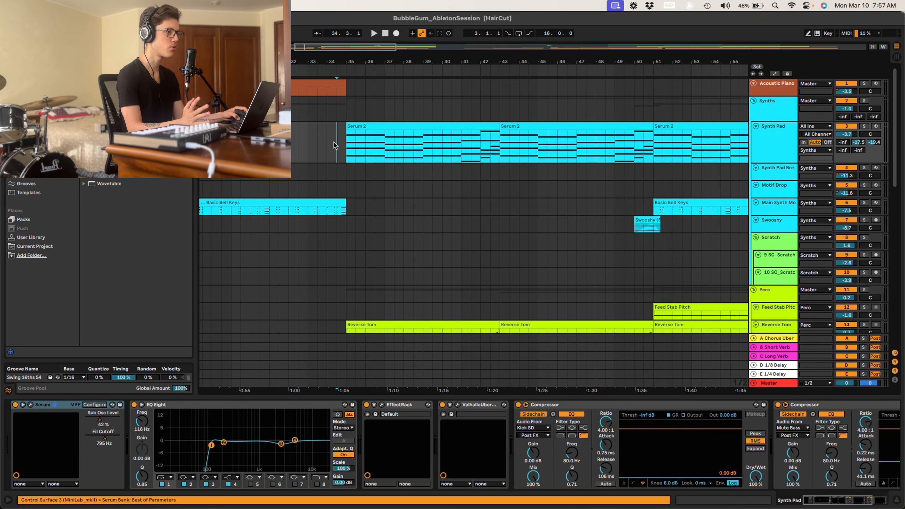
left_click(346, 153)
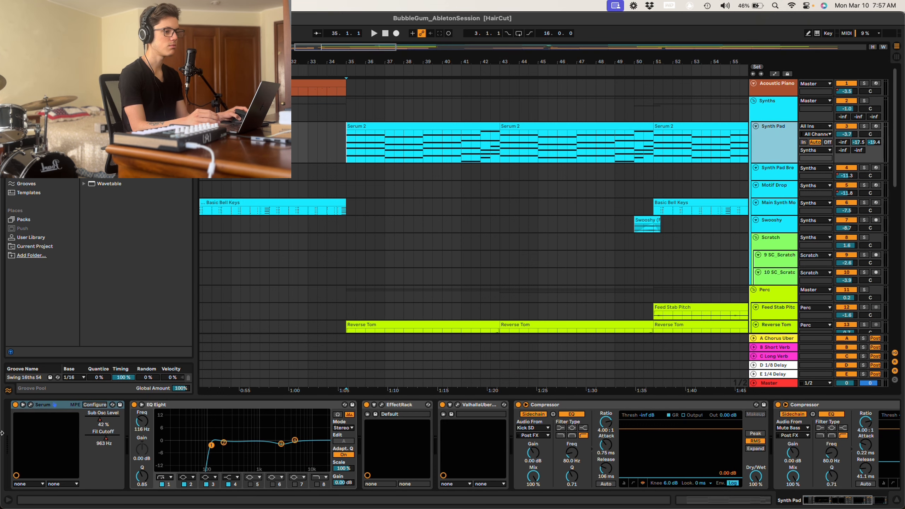
Open the Synth Pad's Serum instrument, placed clear of the pad clips, and solo the track.
left_click(30, 405)
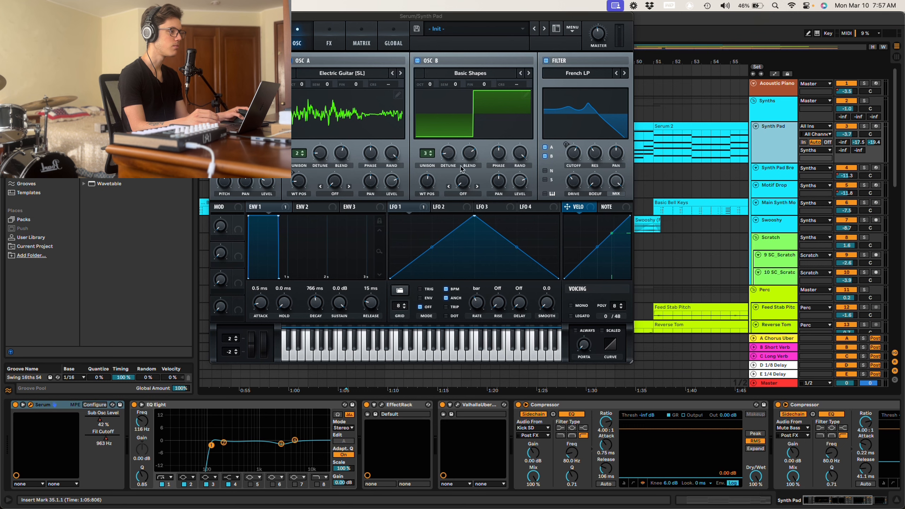
left_click_drag(278, 15, 350, 88)
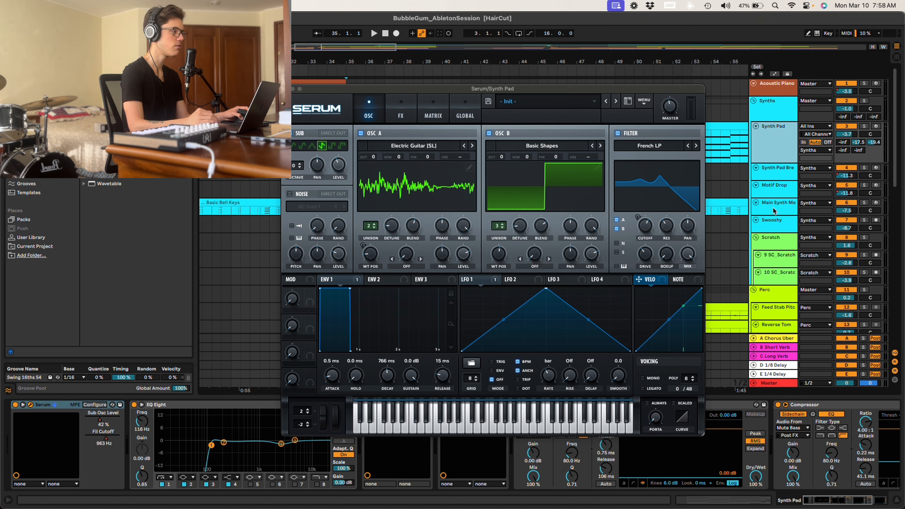
left_click(864, 126)
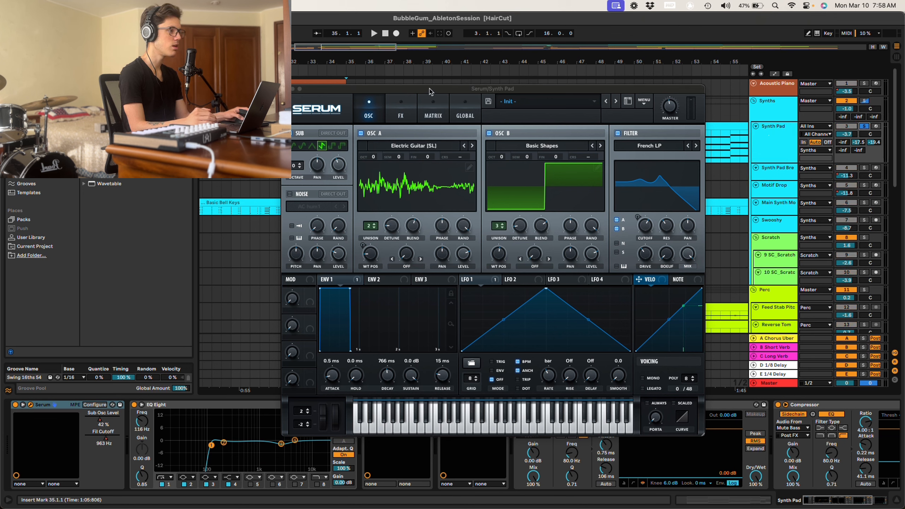
left_click(395, 113)
left_click(370, 112)
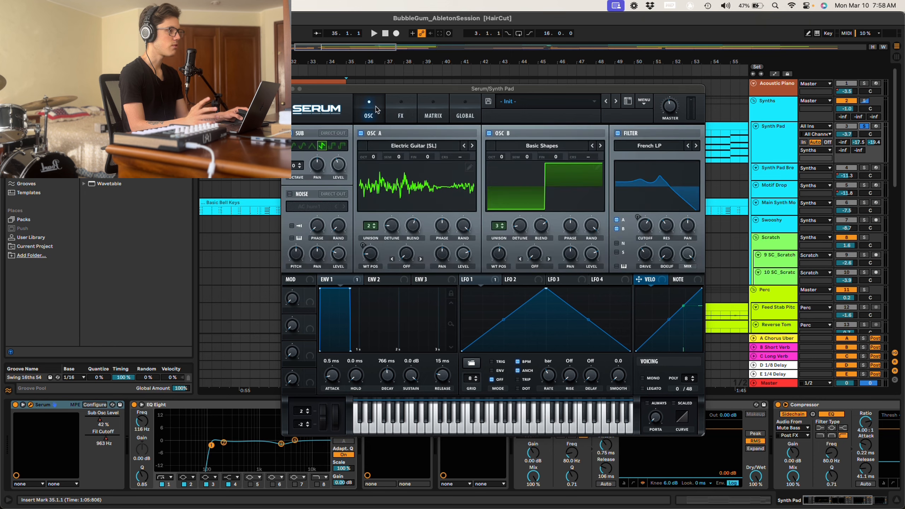
left_click_drag(382, 90, 547, 186)
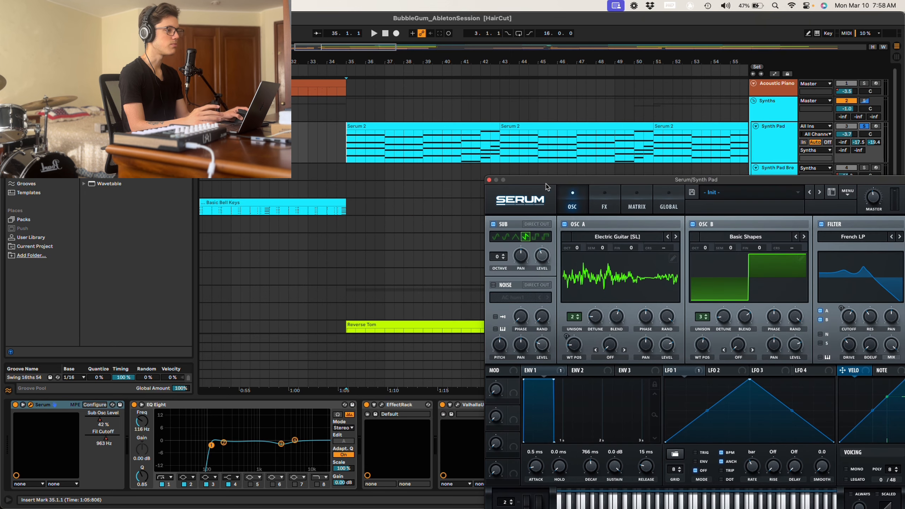
Play the soloed Synth Pad from bar 35, stopping in bar 42.
left_click(346, 153)
key("space")
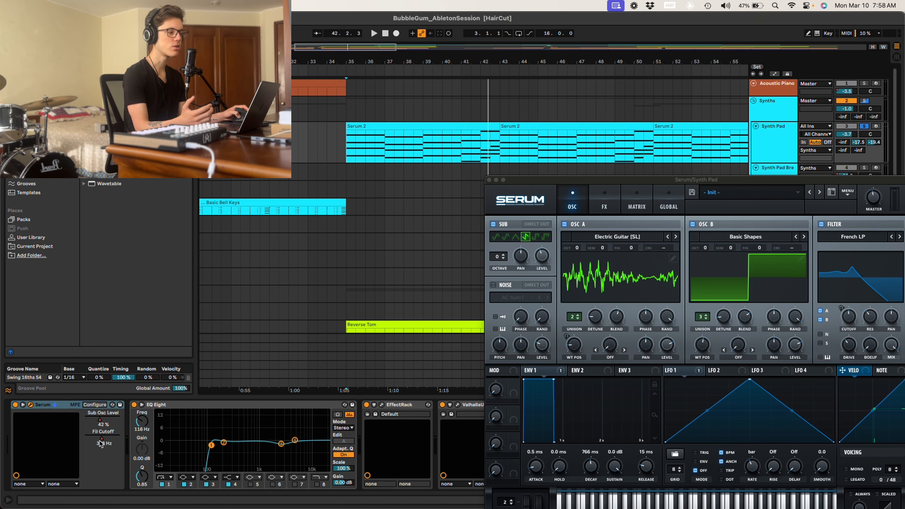
scroll(467, 210, "right", 10)
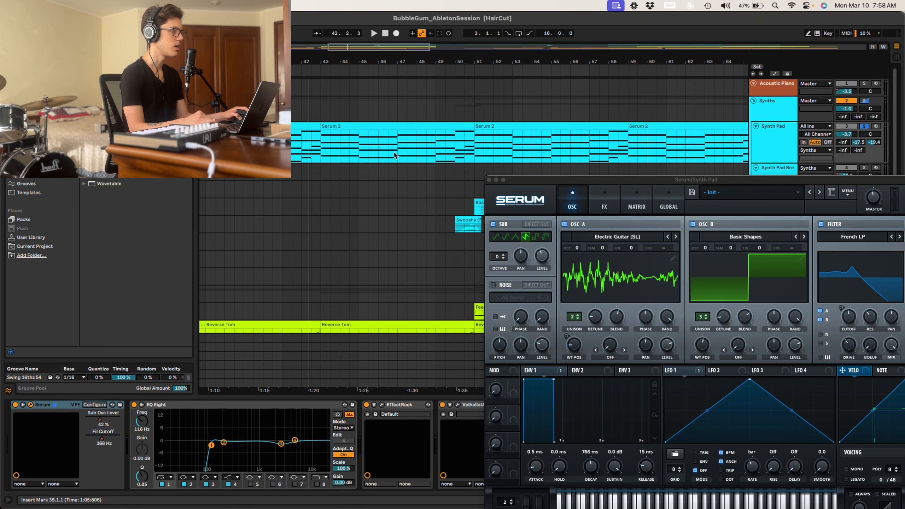
scroll(394, 154, "left", 5)
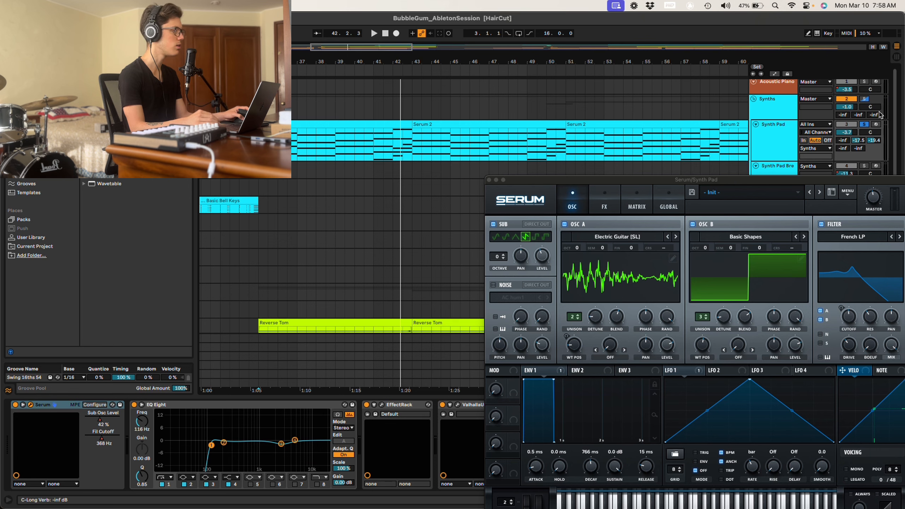
Solo the Timbal track in the Perc group and play it from bar 38, stopping in bar 39.
scroll(324, 142, "left", 1)
scroll(324, 142, "down", 1)
scroll(463, 207, "down", 10)
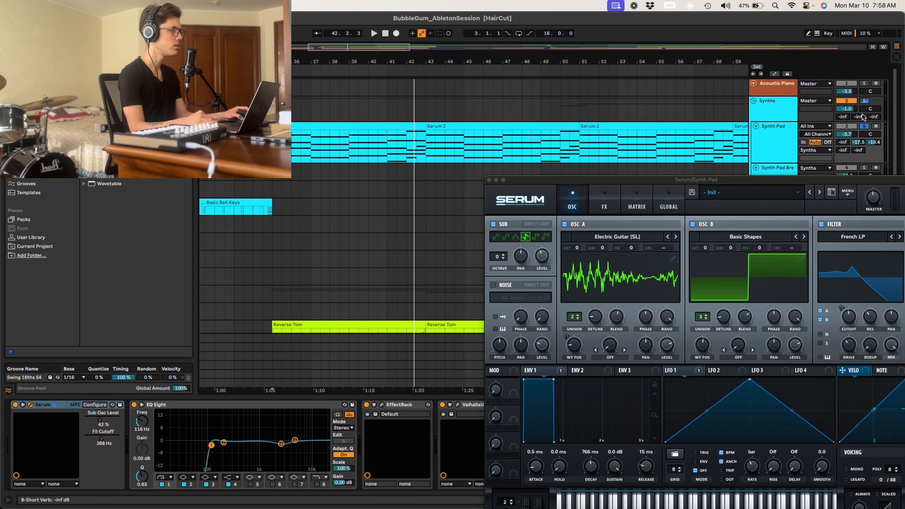
left_click_drag(570, 185, 602, 337)
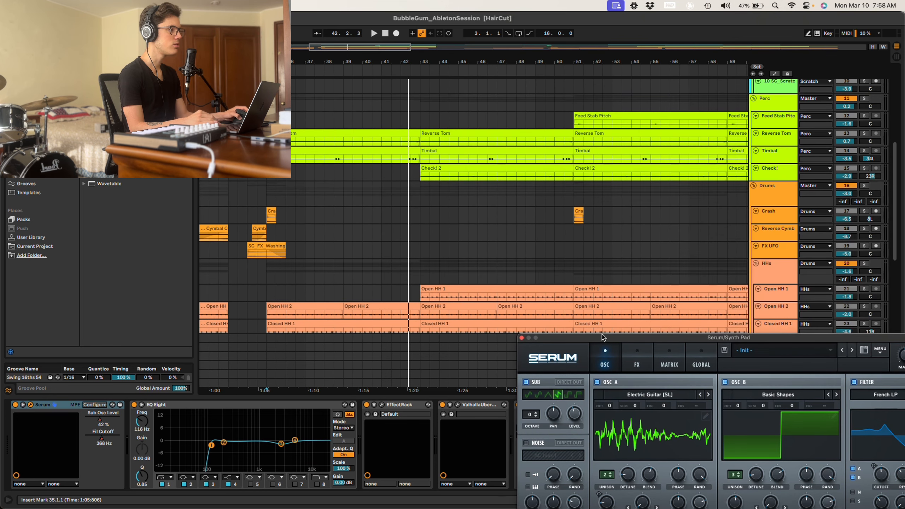
left_click(332, 162)
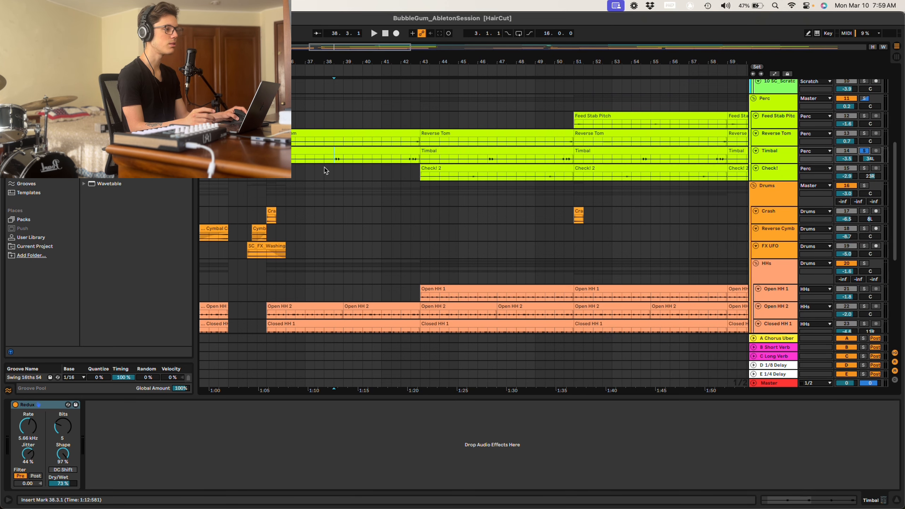
key("space")
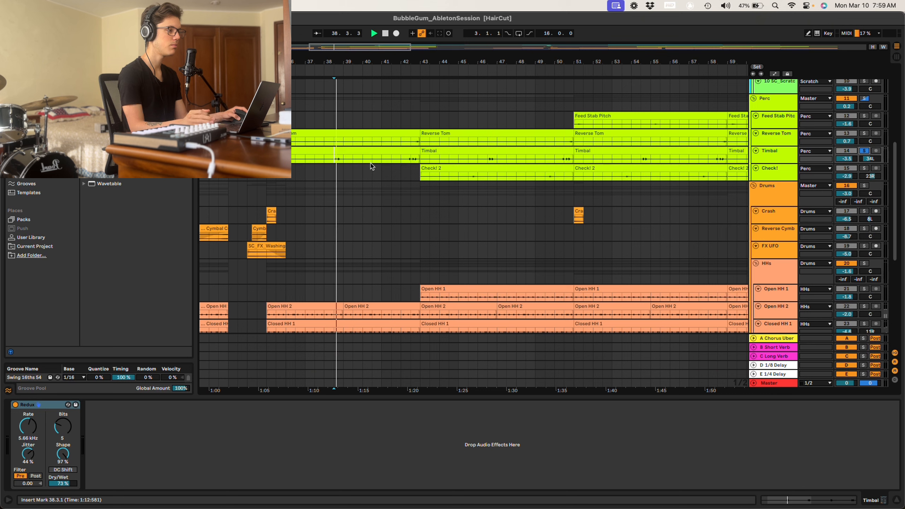
key("space")
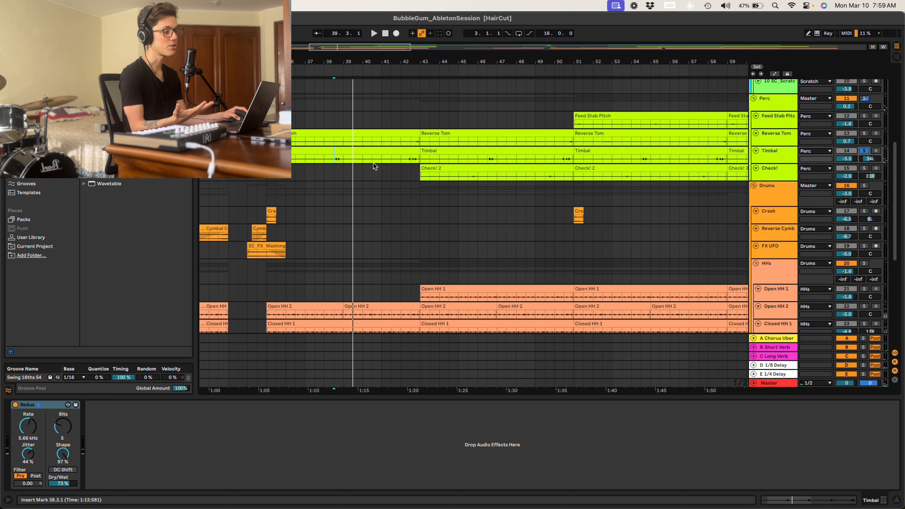
Audition the Reverse Tom track from bar 42 and the Check! track from bar 45, each soloed, and clear the solo.
left_click(408, 143)
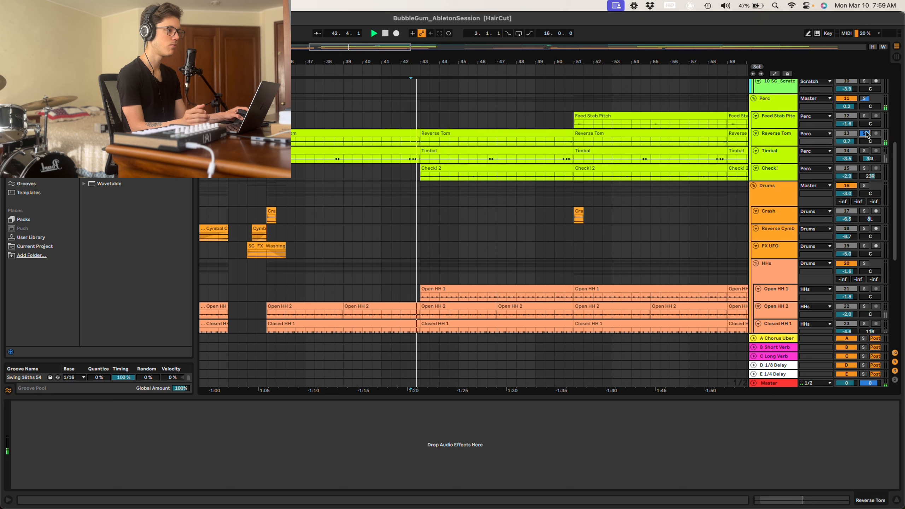
left_click(467, 178)
key("space")
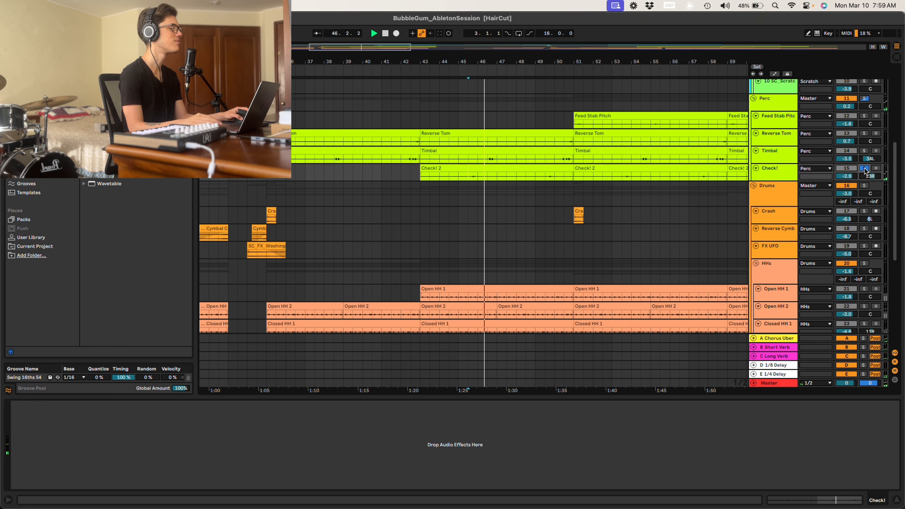
left_click(865, 169)
Solo the Feed Stab Pitch track together with Snare 1 in the Drums group and play from bar 51, stopping in bar 56.
scroll(709, 212, "up", 2)
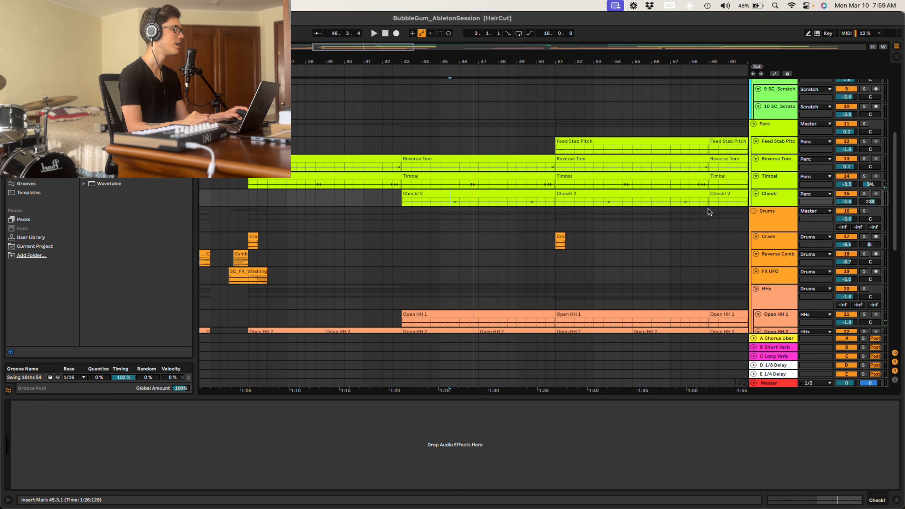
left_click(558, 149)
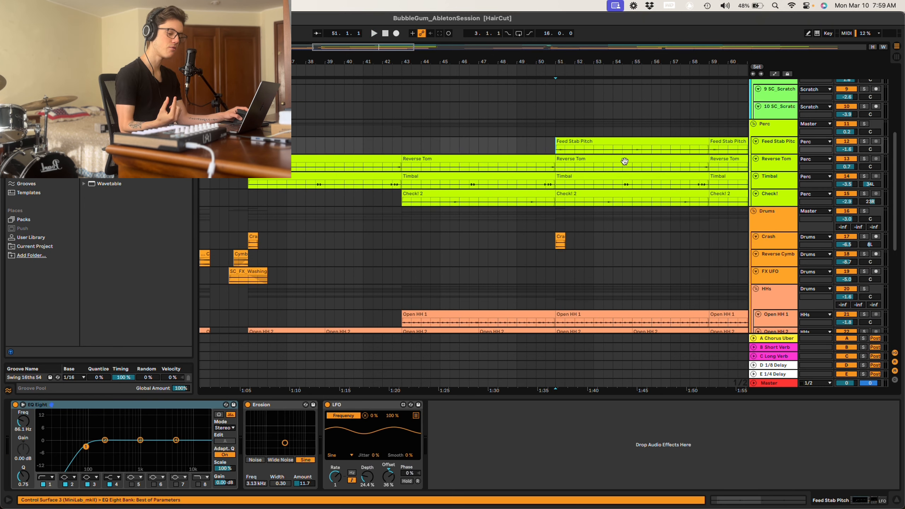
scroll(665, 185, "down", 1)
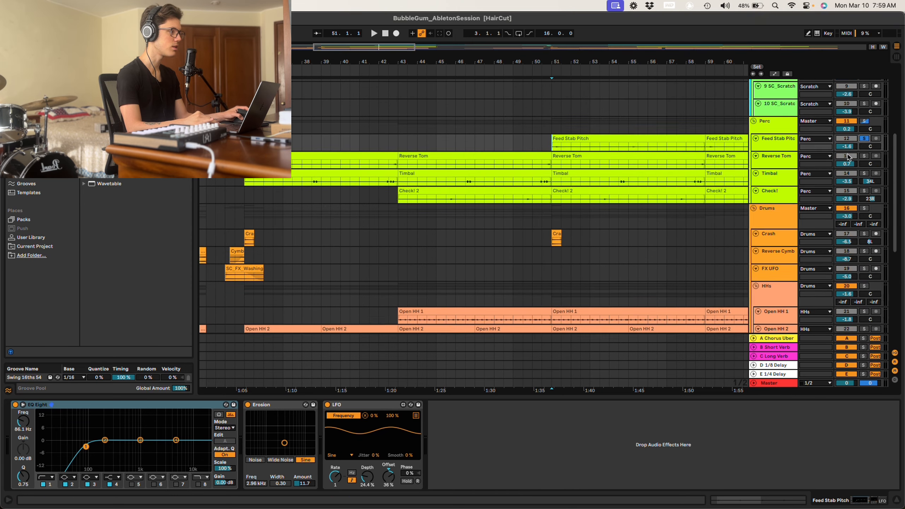
scroll(846, 159, "down", 10)
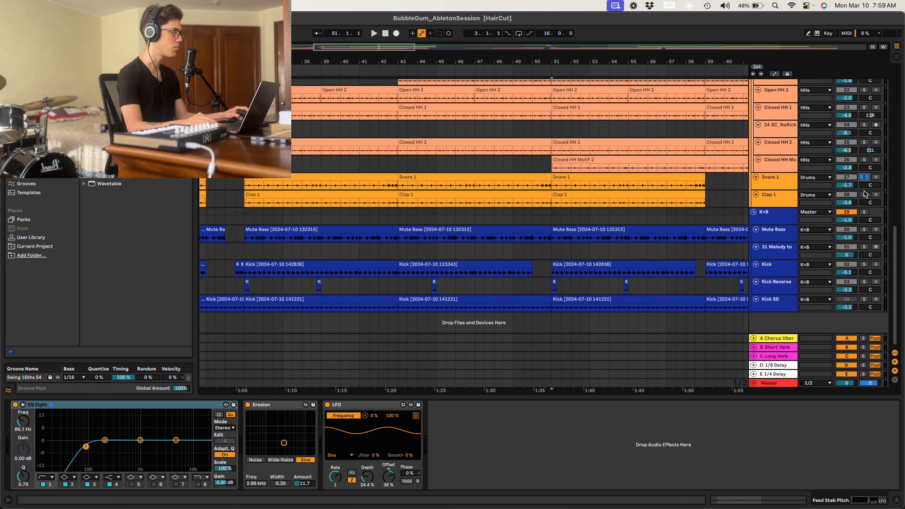
scroll(697, 192, "up", 10)
scroll(585, 128, "right", 3)
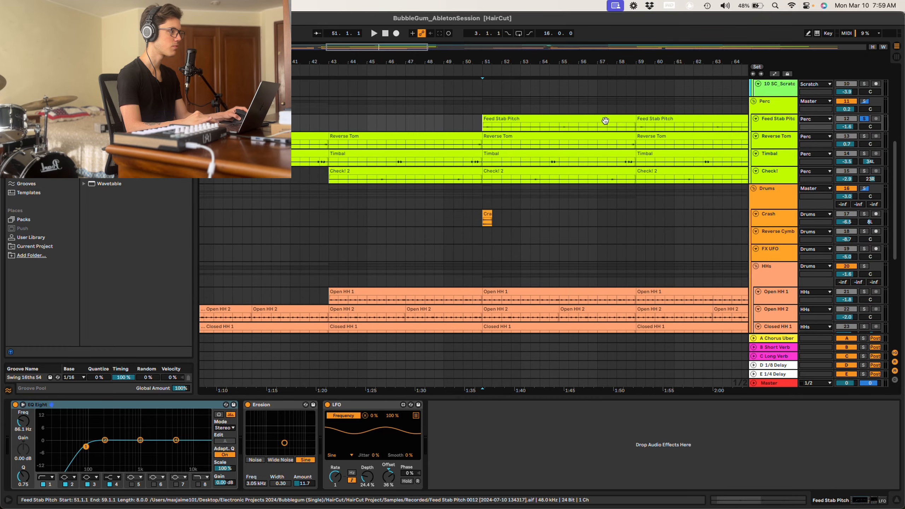
left_click(572, 131)
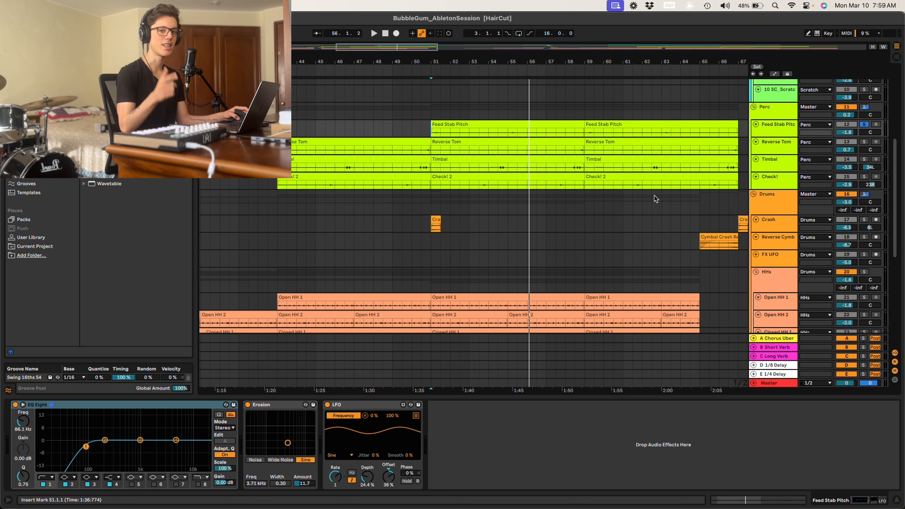
Clear the Feed Stab Pitch and drum solos and set the insert marker at bar 35 on the Synth Pad track.
double_click(865, 109)
scroll(661, 196, "up", 5)
scroll(660, 196, "down", 8)
scroll(661, 196, "up", 2)
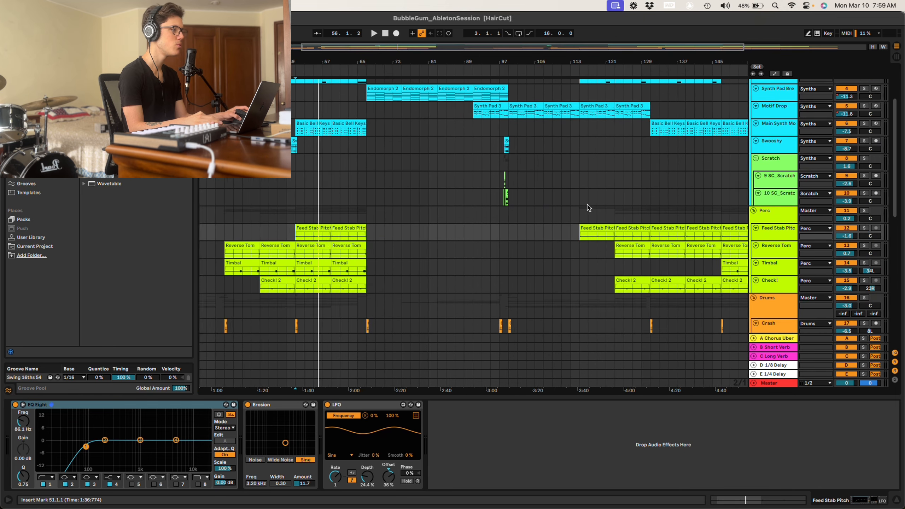
scroll(537, 207, "up", 9)
scroll(535, 205, "left", 10)
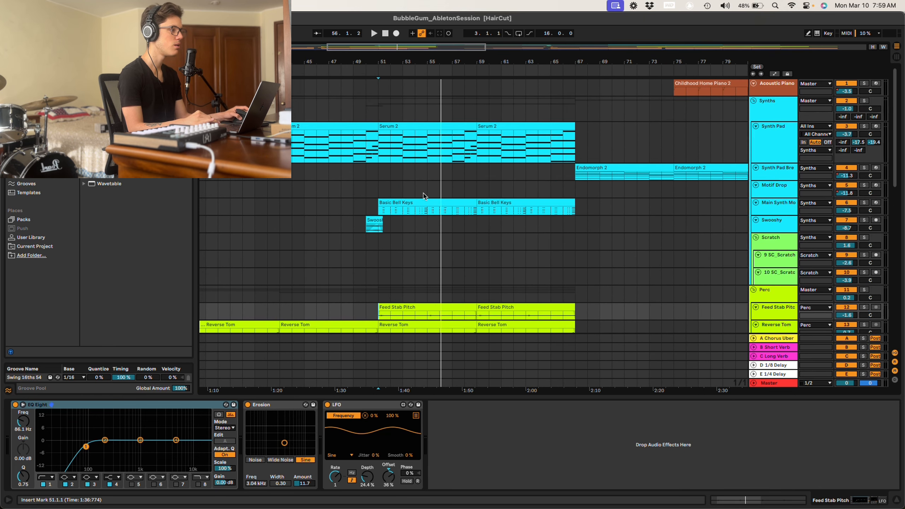
scroll(425, 197, "left", 6)
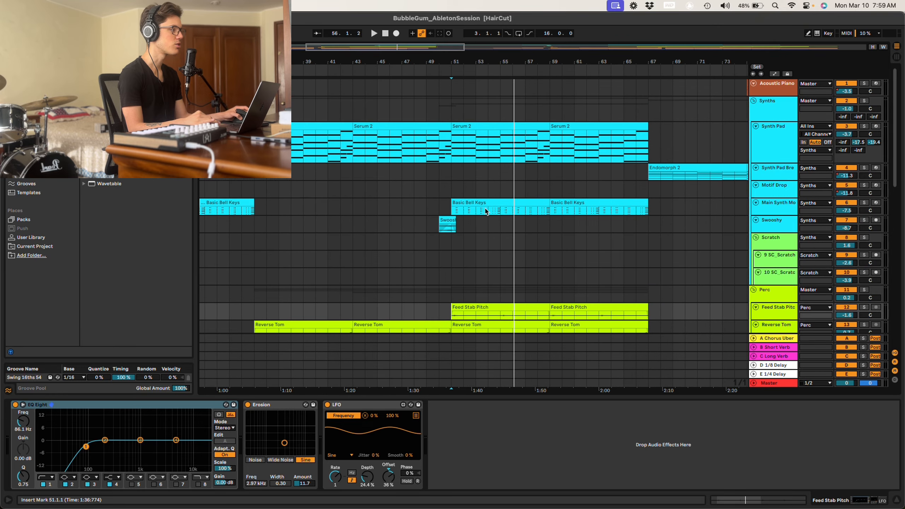
scroll(342, 146, "left", 5)
left_click(319, 148)
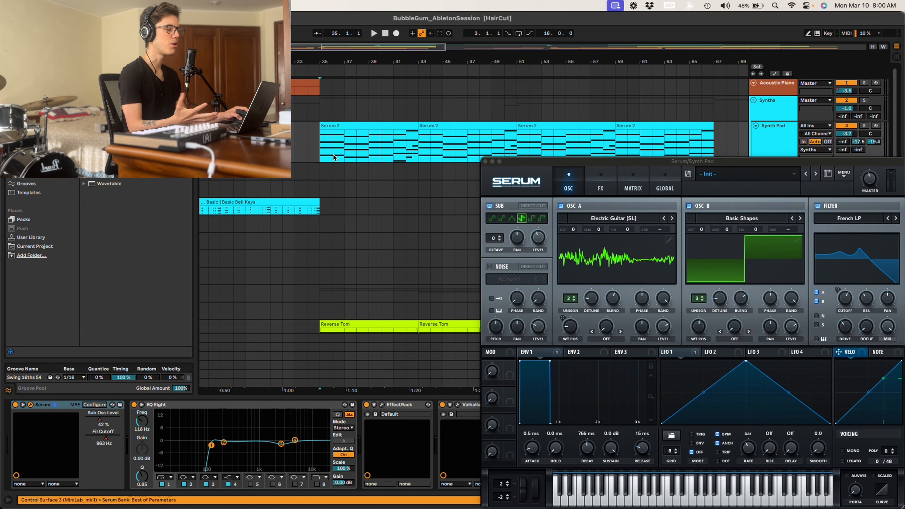
Compare the Main Synth Motif's Basic Bell Keys clips at bar 51 with the earlier ones at bar 15.
scroll(318, 150, "right", 10)
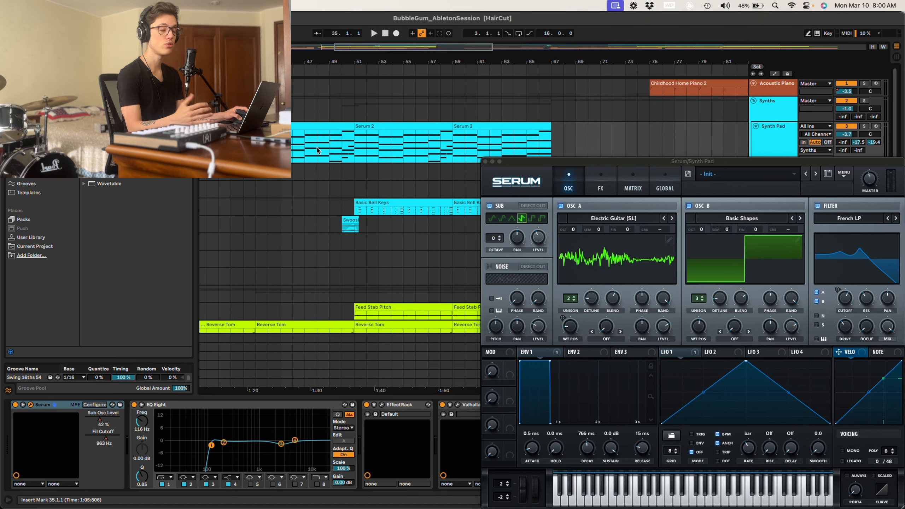
scroll(341, 159, "down", 1)
scroll(341, 159, "down", 3)
scroll(341, 158, "right", 2)
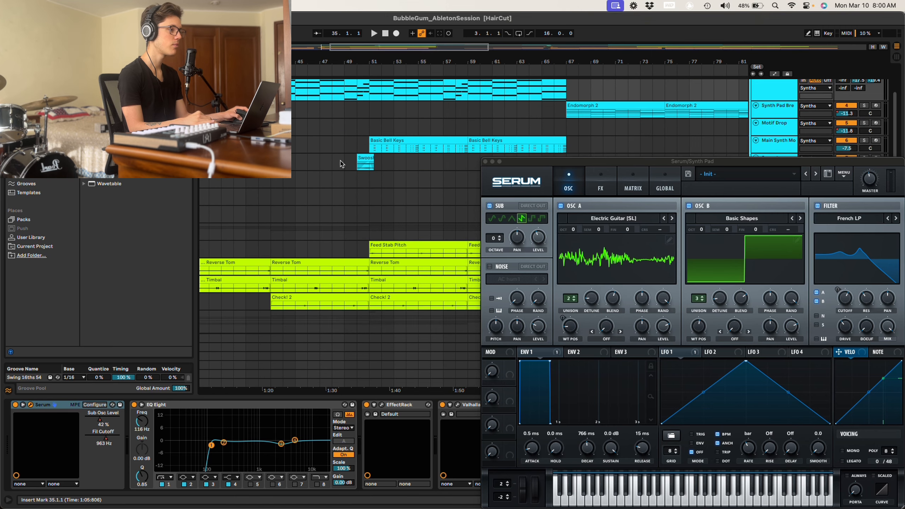
left_click(363, 155)
scroll(380, 148, "left", 20)
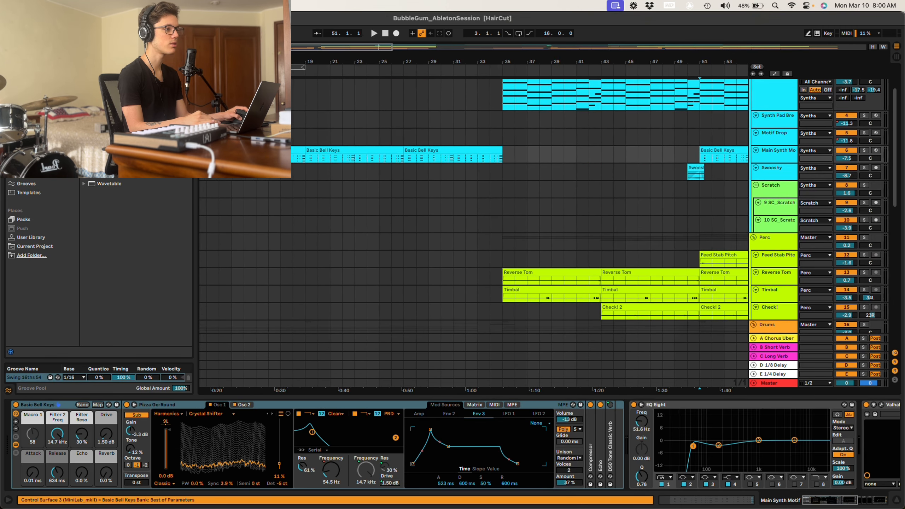
left_click(270, 158)
Start full-arrangement playback from bar 31 to lead into the Synth Pad entry at bar 35.
scroll(630, 195, "right", 16)
scroll(620, 196, "up", 2)
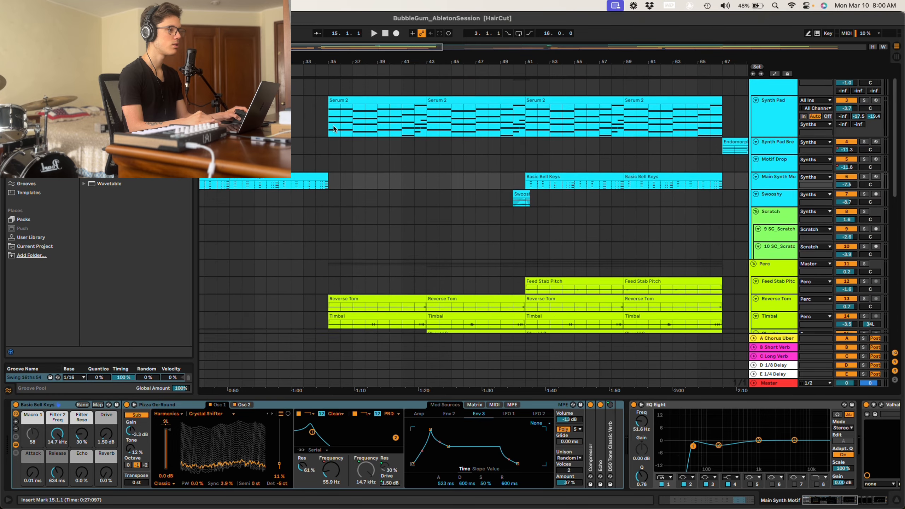
left_click(328, 129)
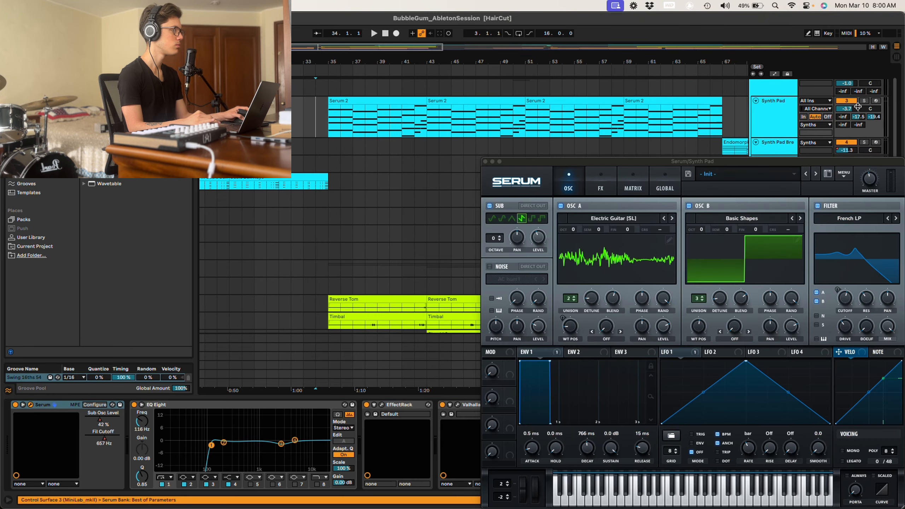
scroll(858, 107, "up", 2)
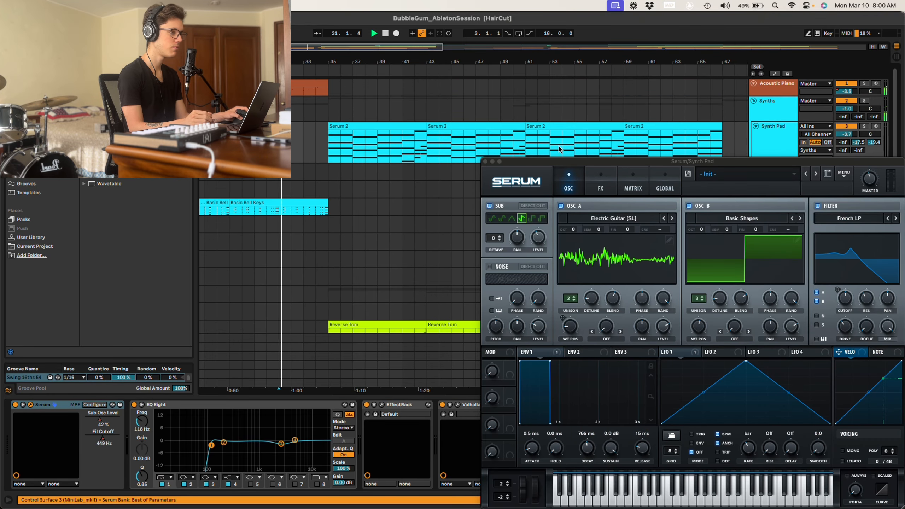
Close the Serum window, follow playback through the Synth Pad section and stop it in bar 45, ahead of the Swooshy clip.
scroll(559, 150, "down", 1)
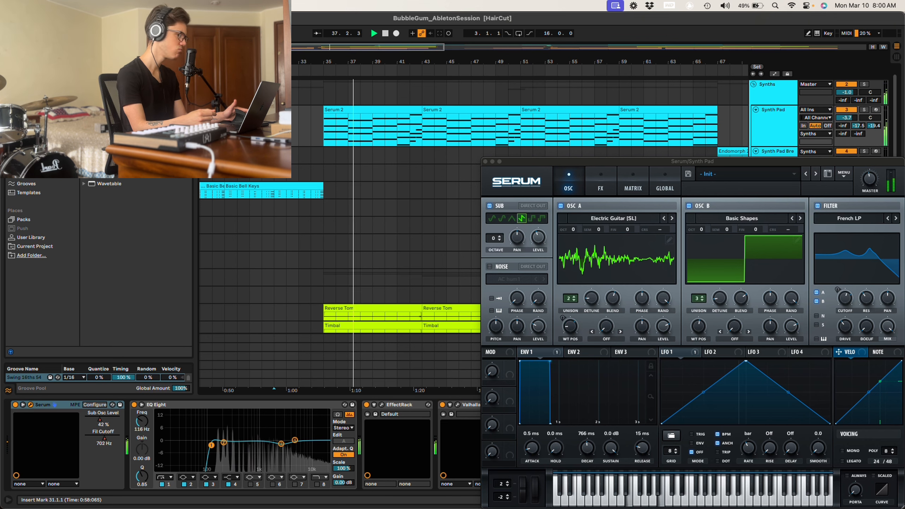
left_click(486, 161)
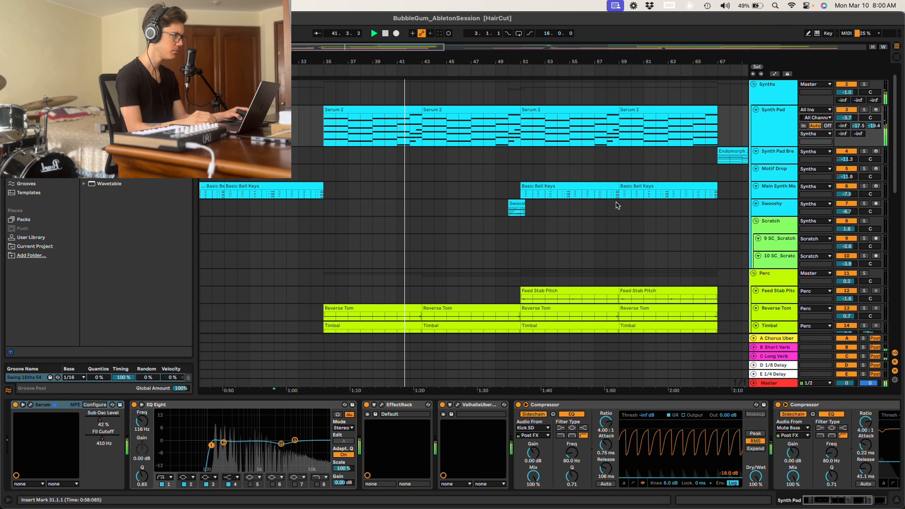
scroll(618, 206, "right", 1)
scroll(618, 206, "up", 1)
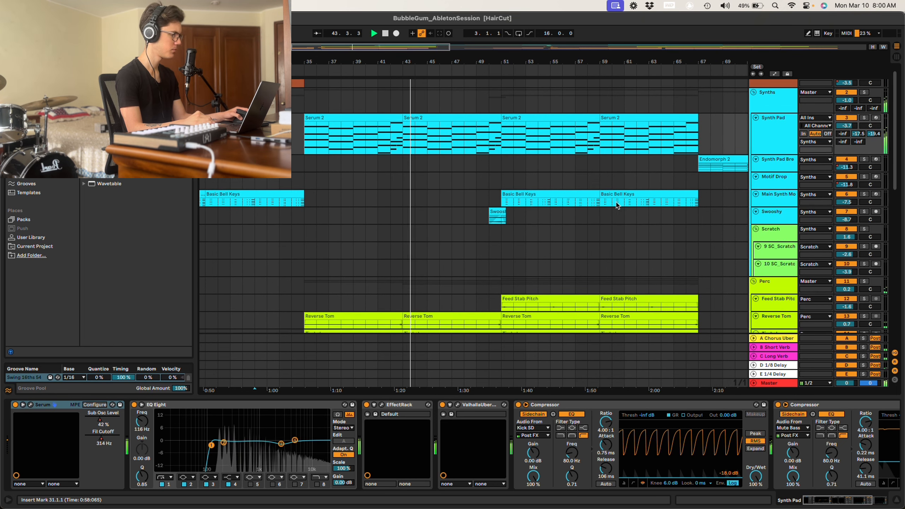
scroll(618, 206, "right", 2)
scroll(617, 206, "up", 1)
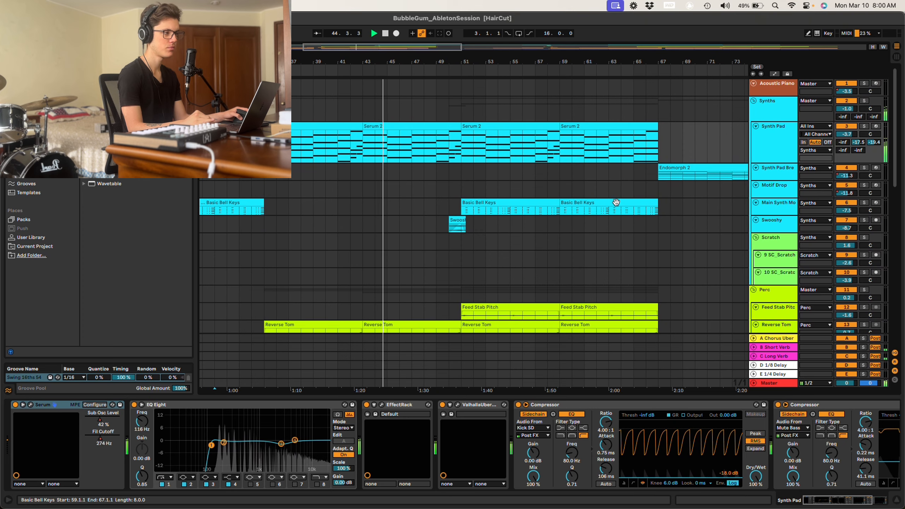
left_click(448, 187)
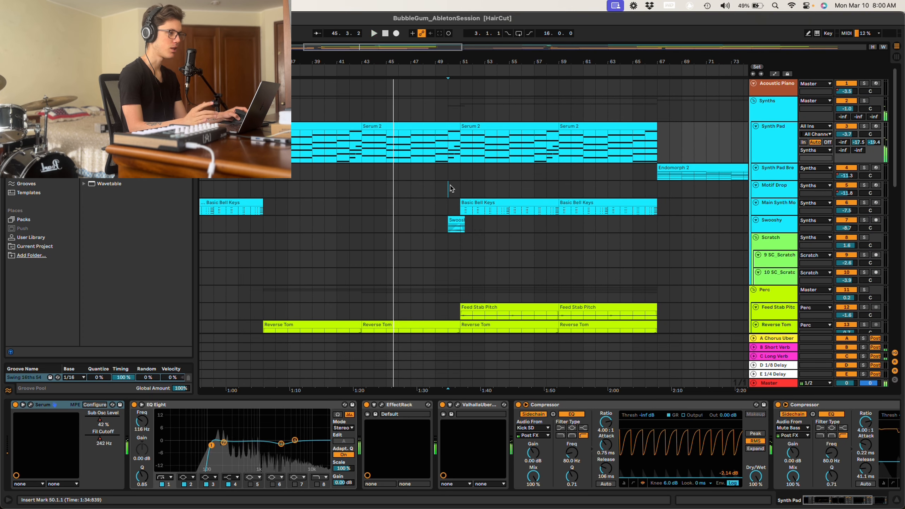
key("space")
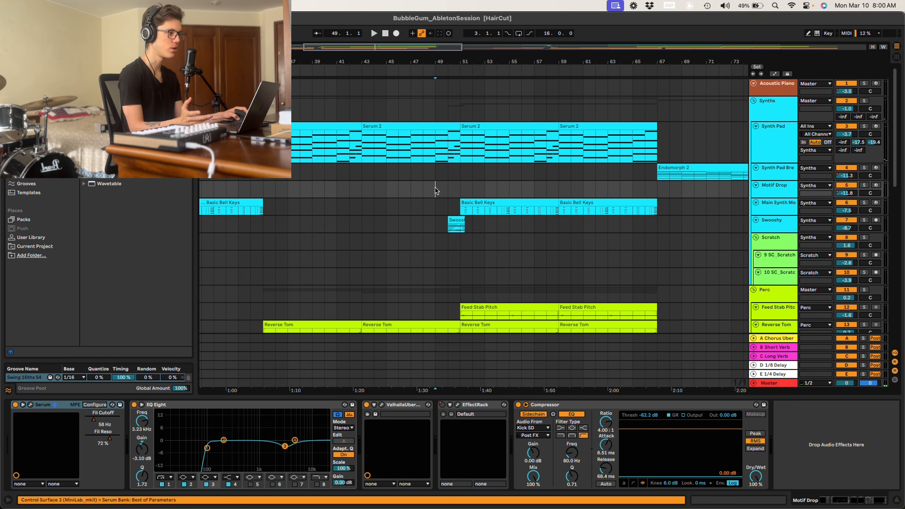
Expand and solo the Swooshy track, then play its frozen clip from bar 50, stopping in bar 51.
left_click(788, 225)
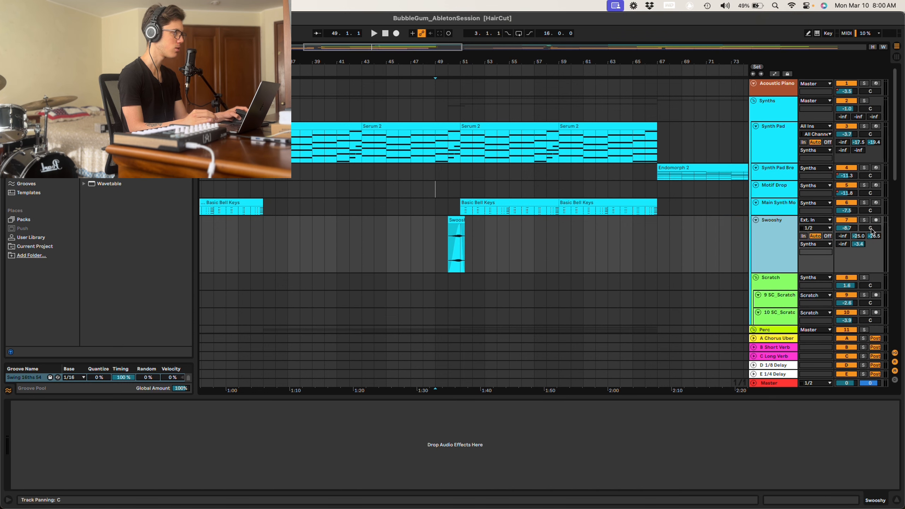
left_click(864, 219)
scroll(480, 246, "up", 5)
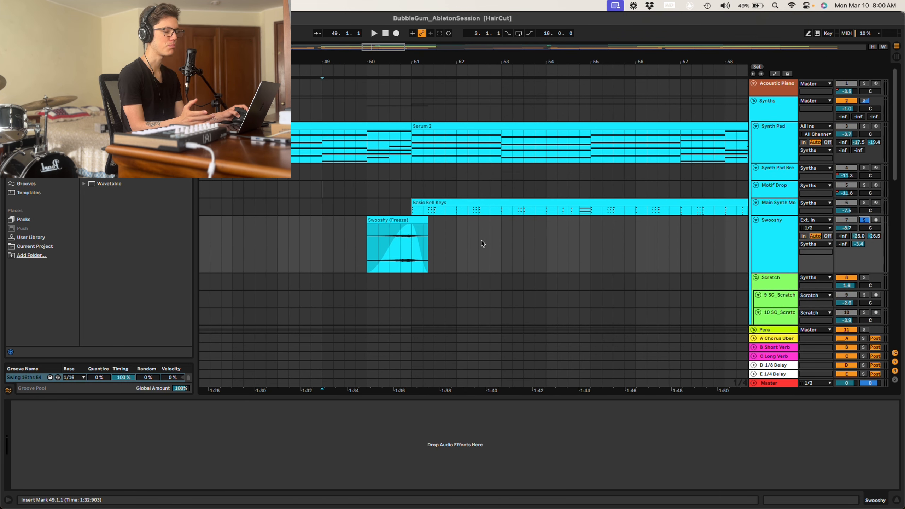
left_click(372, 245)
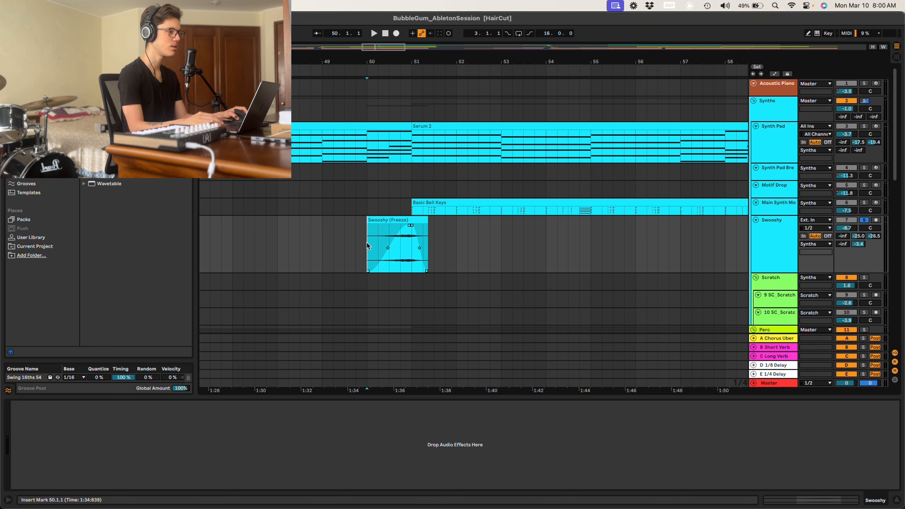
key("space")
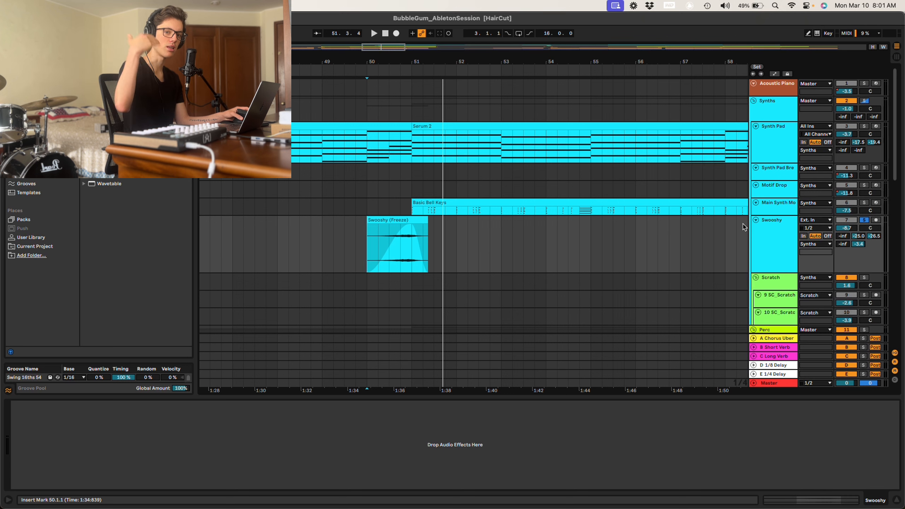
Clear the Swooshy solo and replay the transition from bar 50 with the full arrangement.
scroll(361, 241, "up", 3)
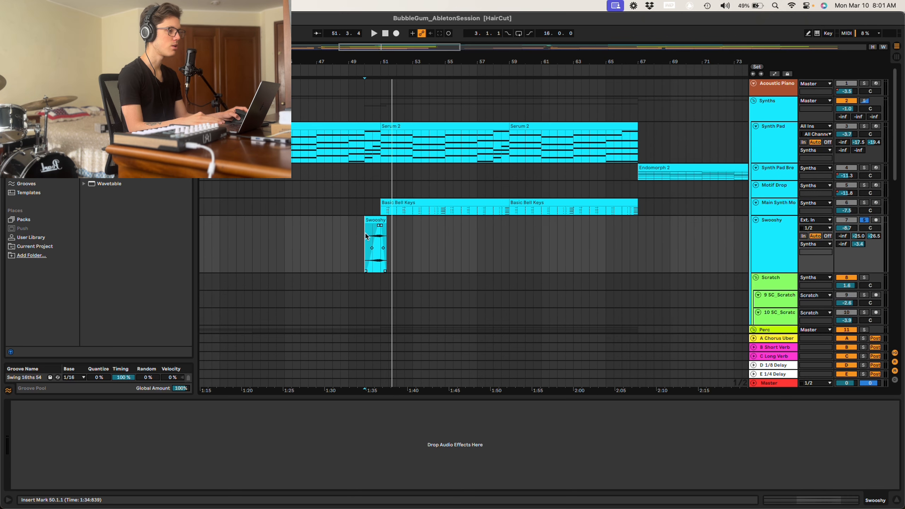
left_click(864, 220)
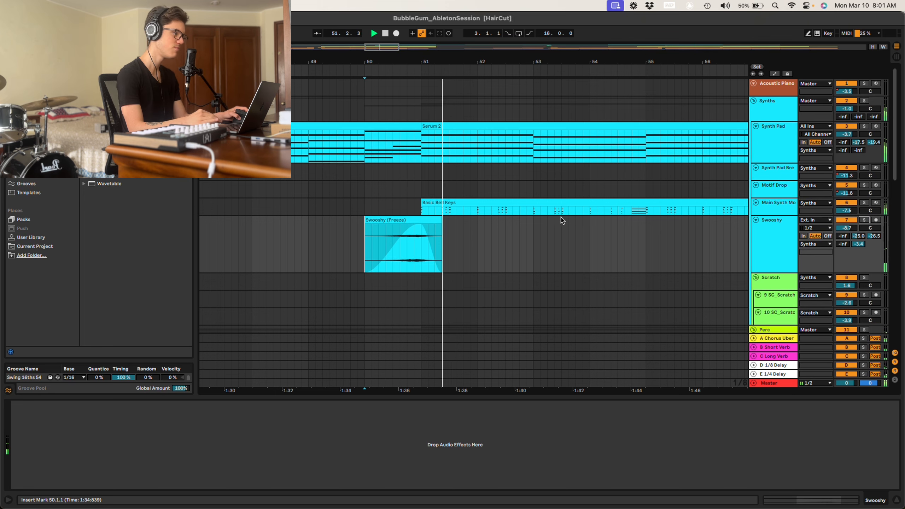
scroll(525, 217, "down", 6)
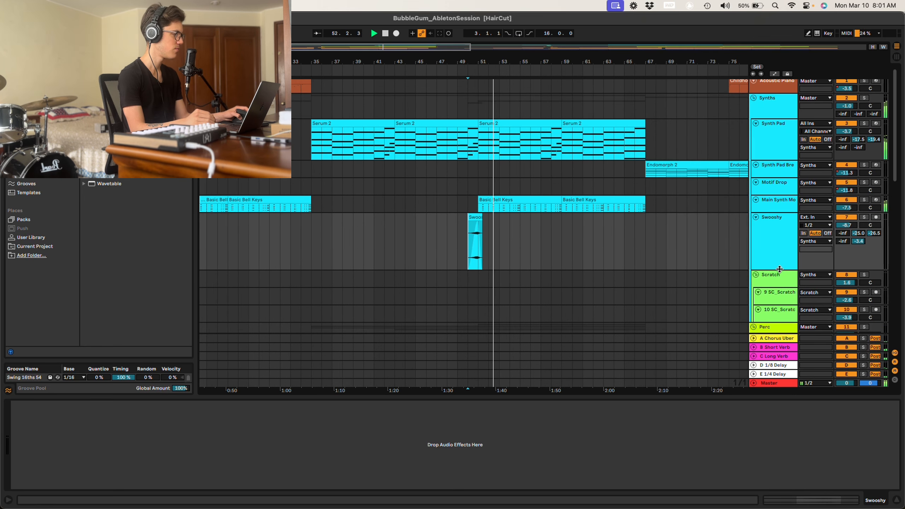
Shrink the Swooshy track and optimize the arrangement's track heights.
left_click_drag(779, 270, 779, 238)
scroll(549, 239, "right", 4)
scroll(549, 237, "right", 3)
key("h")
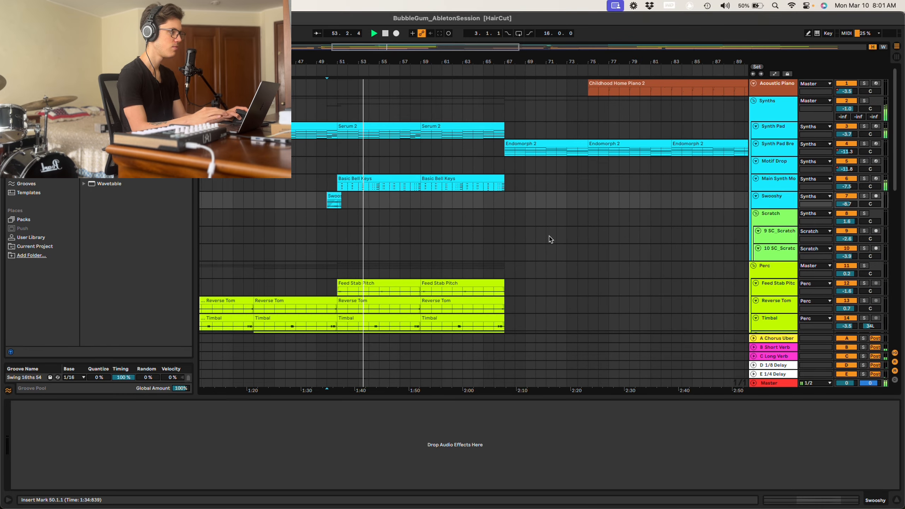
Examine how the synth, scratch, percussion and drum clips are laid out beyond bar 67, and stop playback in bar 56.
scroll(550, 236, "right", 3)
scroll(550, 235, "down", 5)
scroll(550, 236, "right", 3)
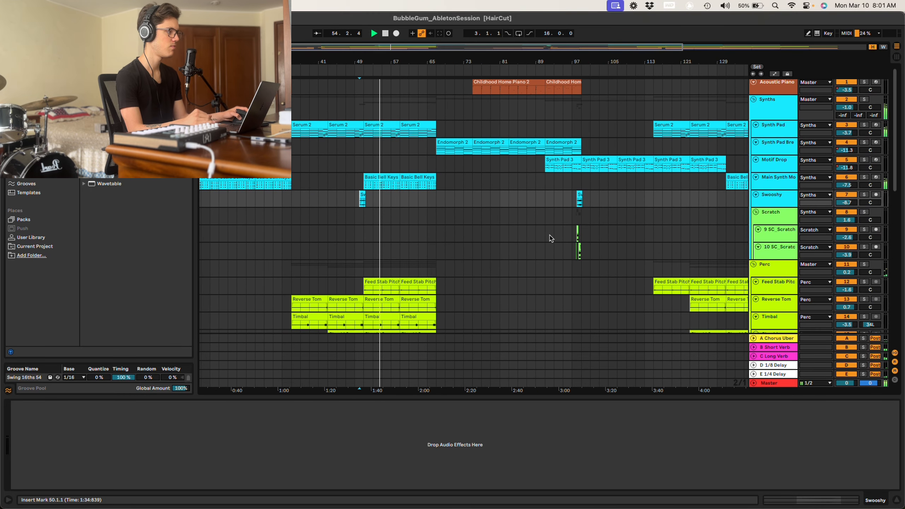
scroll(550, 238, "down", 3)
scroll(551, 238, "up", 3)
scroll(542, 235, "left", 5)
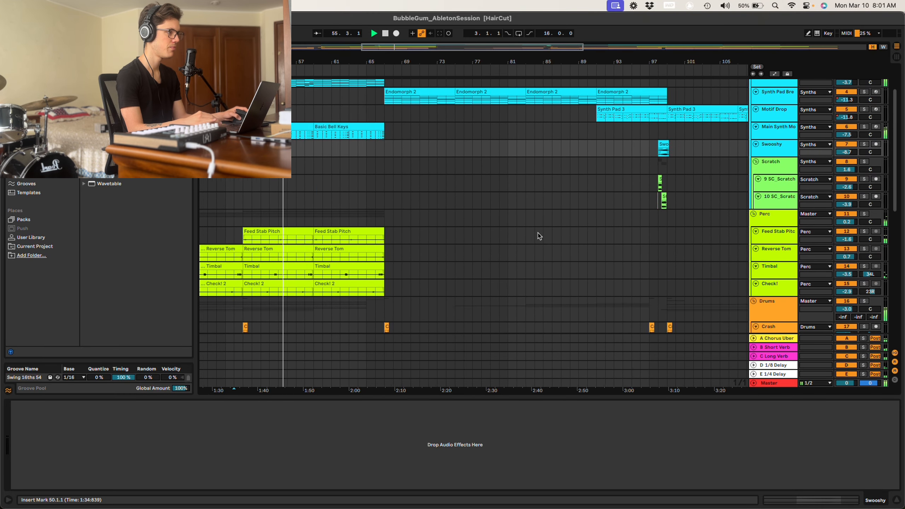
scroll(399, 155, "up", 3)
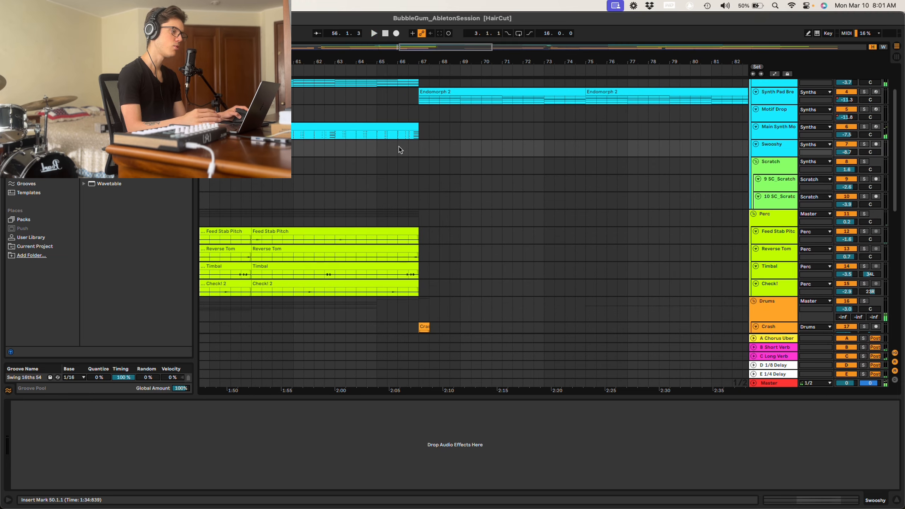
Set the insert marker at bar 67 on the Synth Pad Break track, where the Endomorph 2 clips start.
left_click(409, 139)
scroll(462, 149, "right", 5)
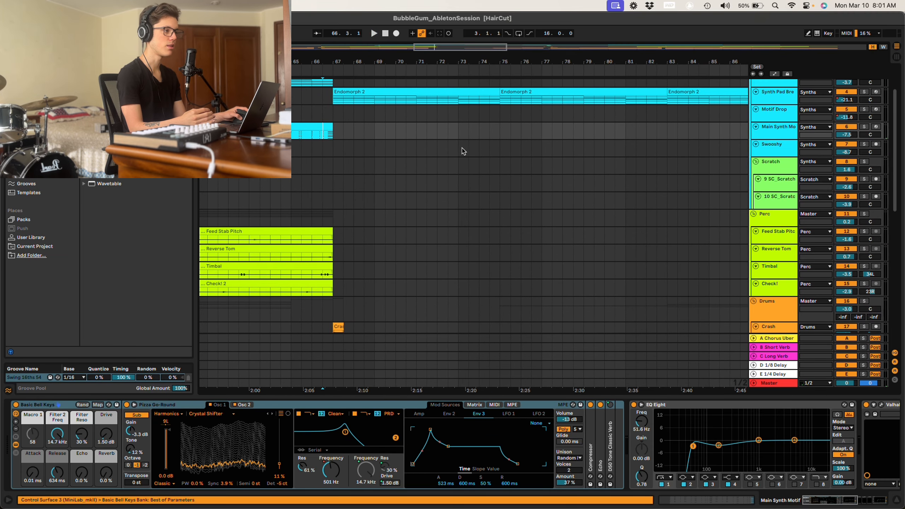
scroll(442, 152, "down", 10)
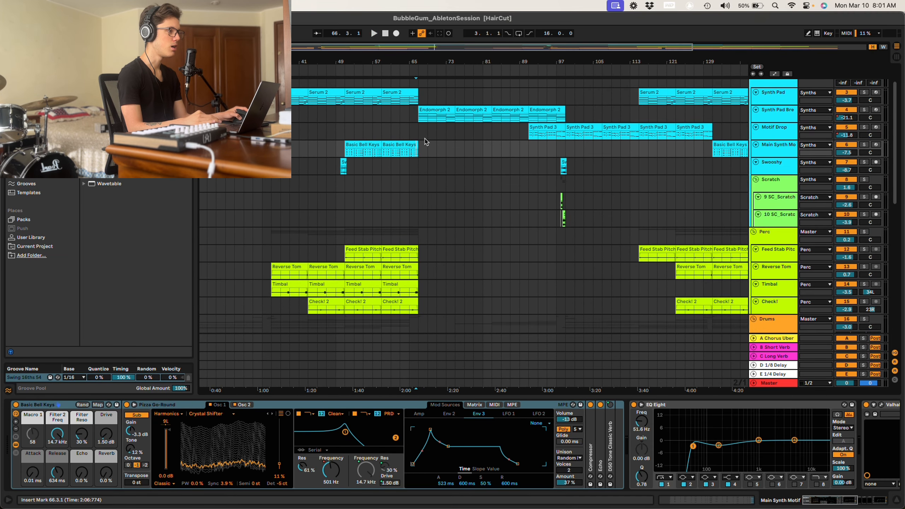
left_click(417, 120)
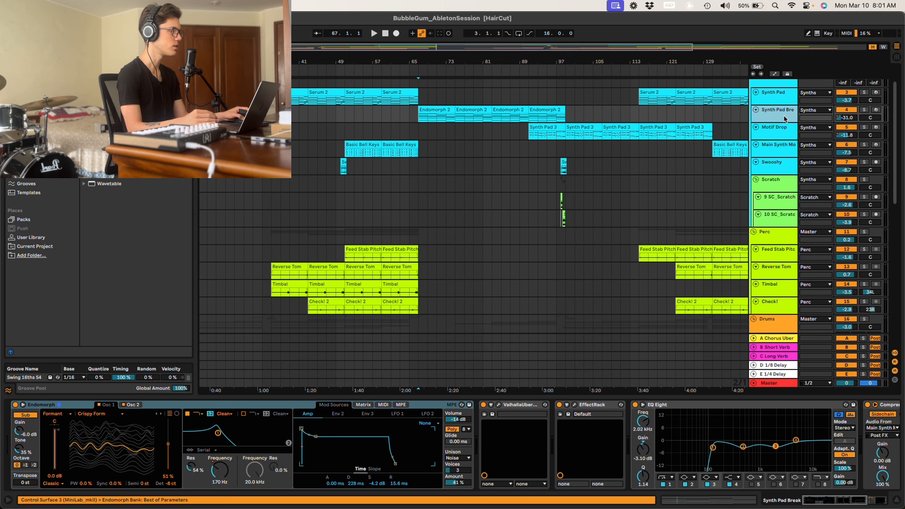
scroll(463, 147, "up", 2)
scroll(467, 148, "up", 6)
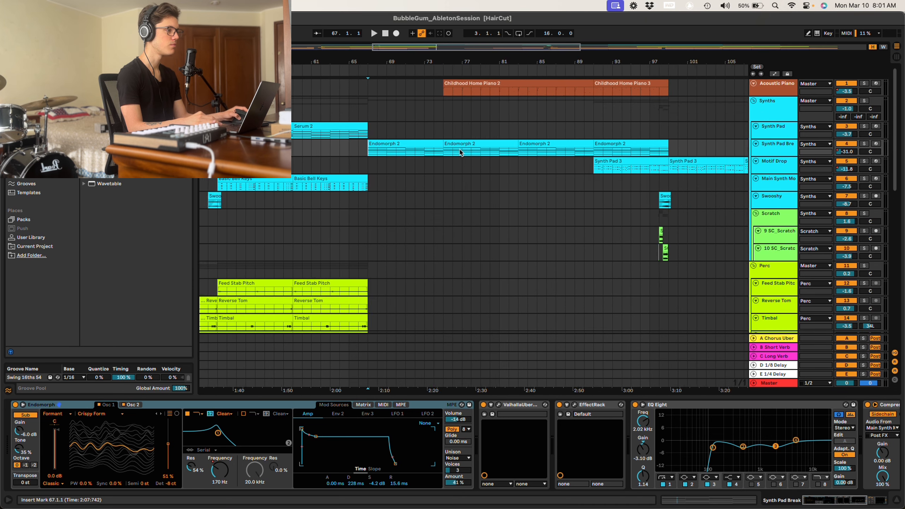
Enlarge the Synth Pad Break track and inspect the chord notes of its first Endomorph 2 clip, then close the note editor.
left_click_drag(773, 156, 772, 204)
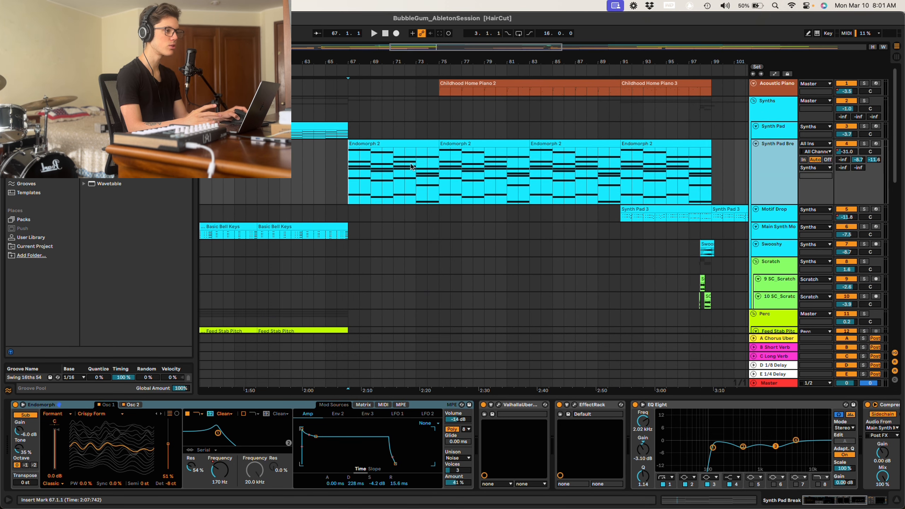
double_click(392, 142)
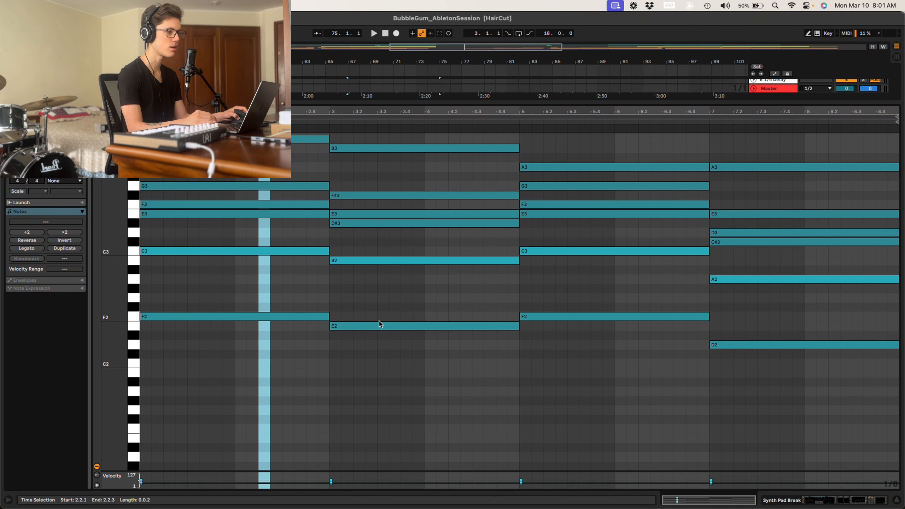
key("super+a")
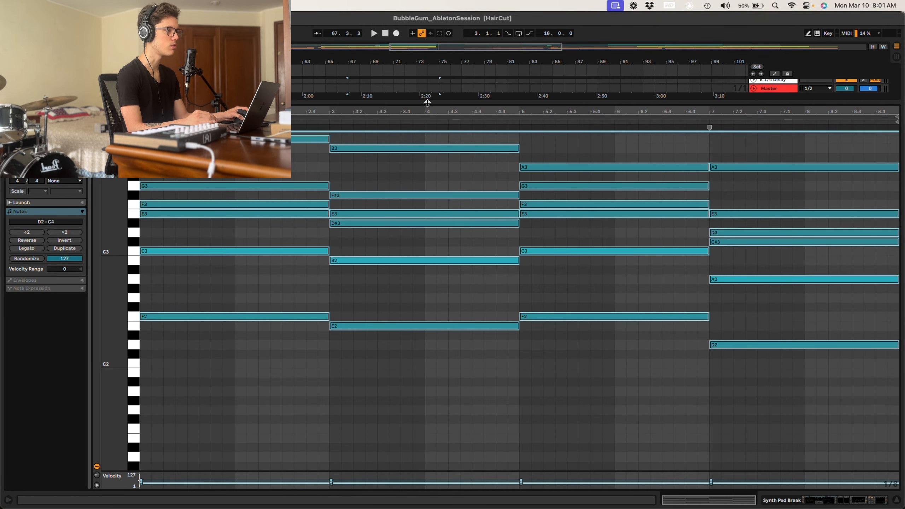
left_click_drag(428, 103, 392, 444)
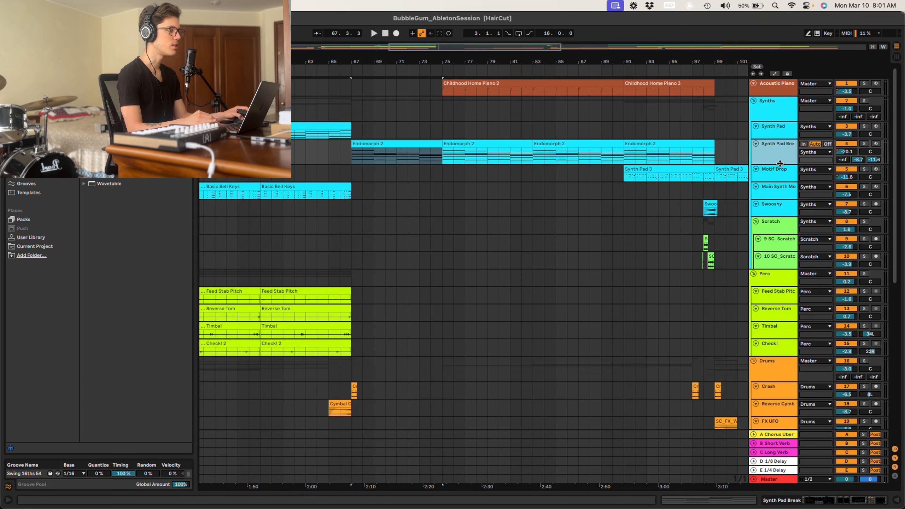
Solo the Synth Pad Break track and play its Endomorph 2 clips from bar 83, then again from bar 67, stopping in bar 71.
left_click(351, 168)
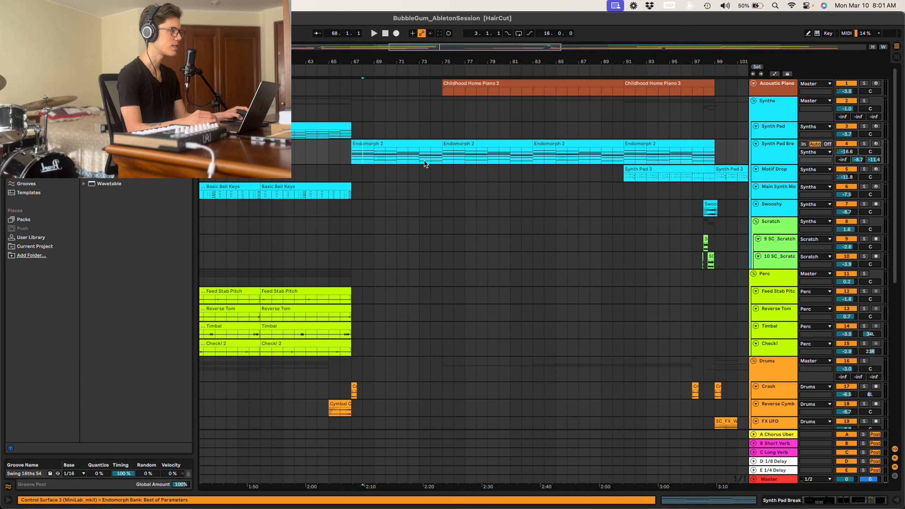
left_click(864, 143)
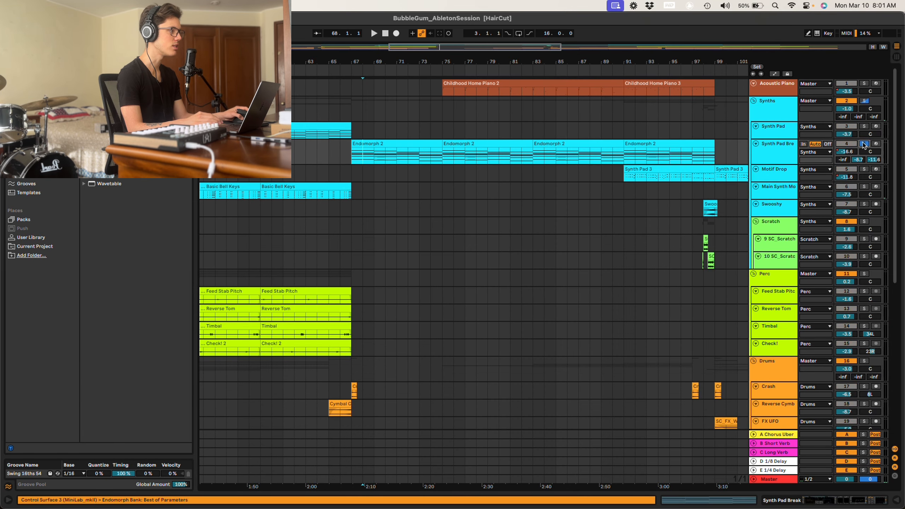
left_click(499, 161)
key("space")
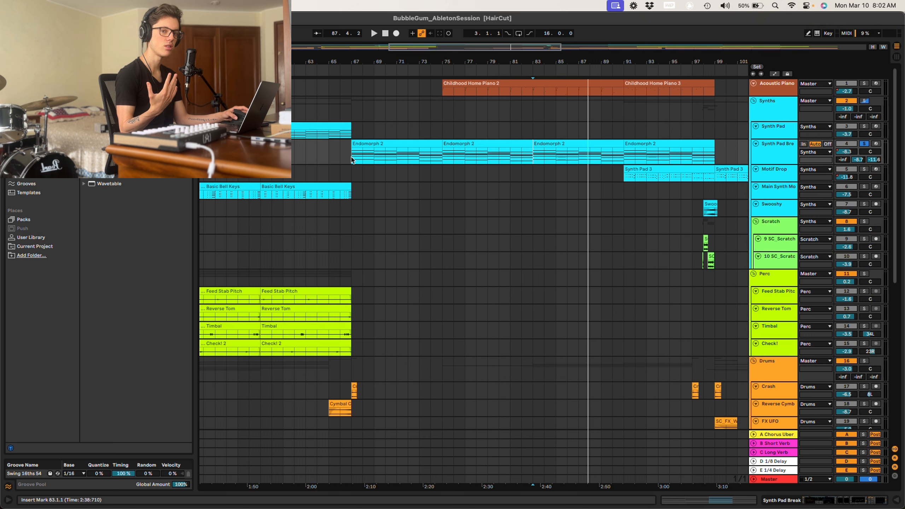
left_click(341, 196)
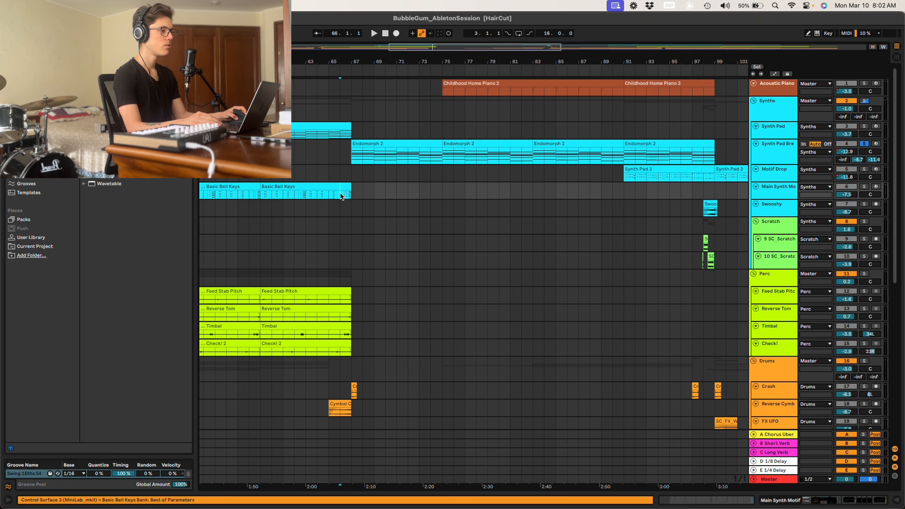
left_click(349, 157)
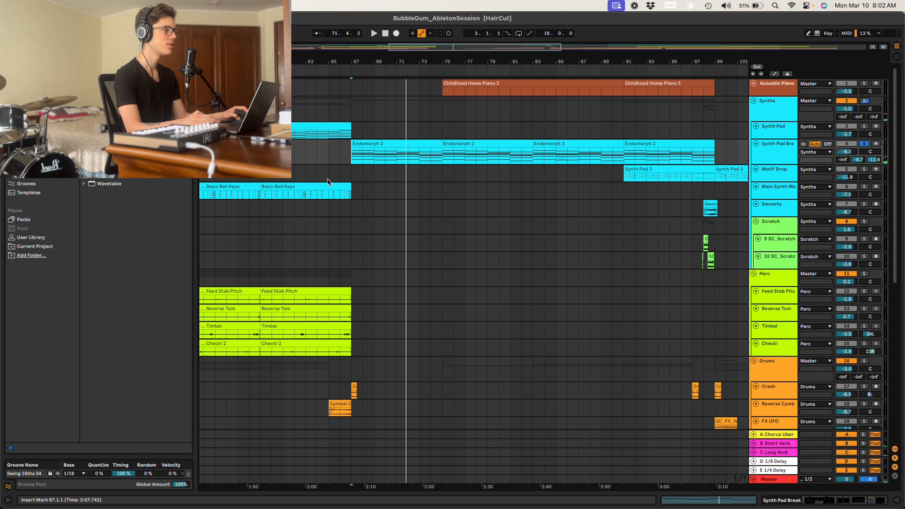
Enlarge the Acoustic Piano track and bring the notes of the Childhood Home Piano 2 clip at bar 75 into close view.
left_click(476, 90)
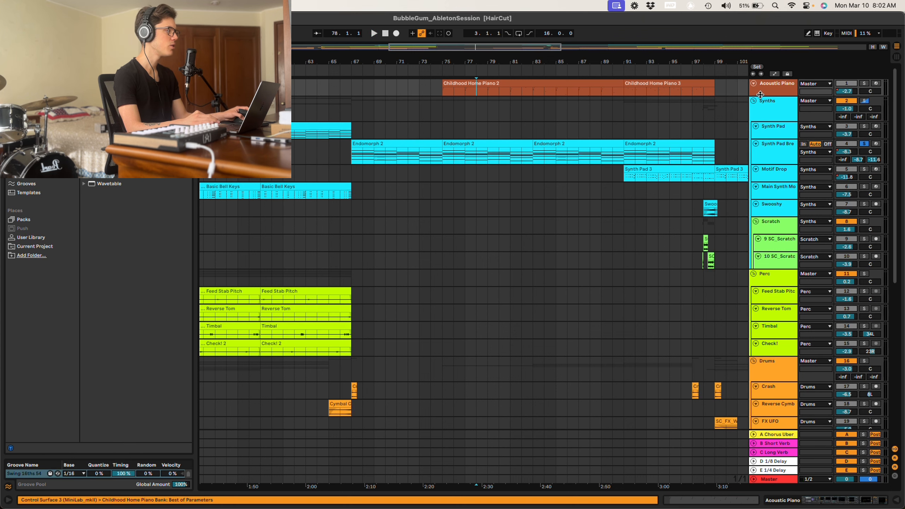
left_click_drag(760, 94, 762, 134)
key("plus")
key("plus")
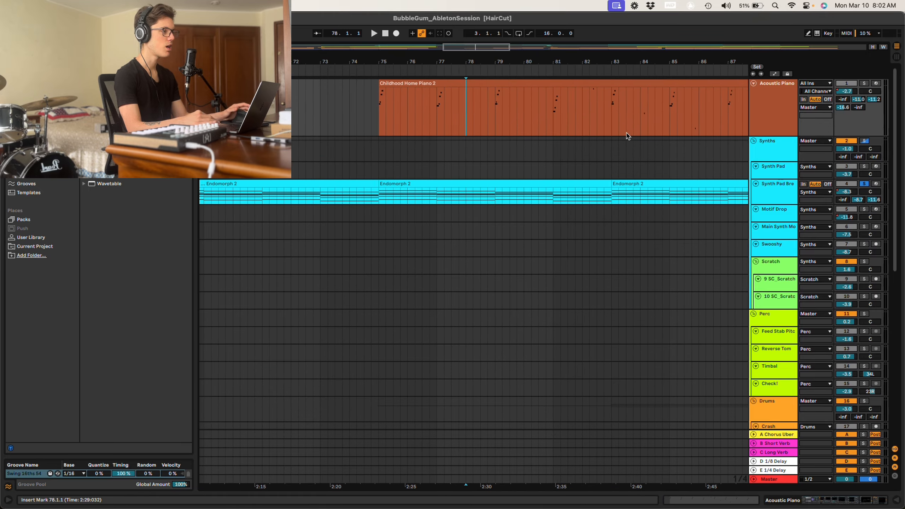
scroll(629, 136, "left", 2)
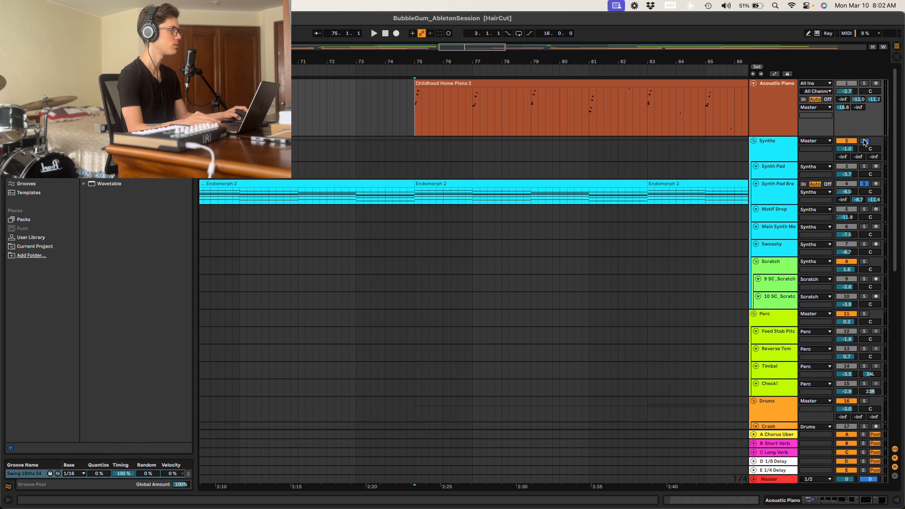
Clear the Synth Pad Break solo and play the full arrangement from bar 74 into the piano entry, stopping in bar 82.
left_click(364, 114)
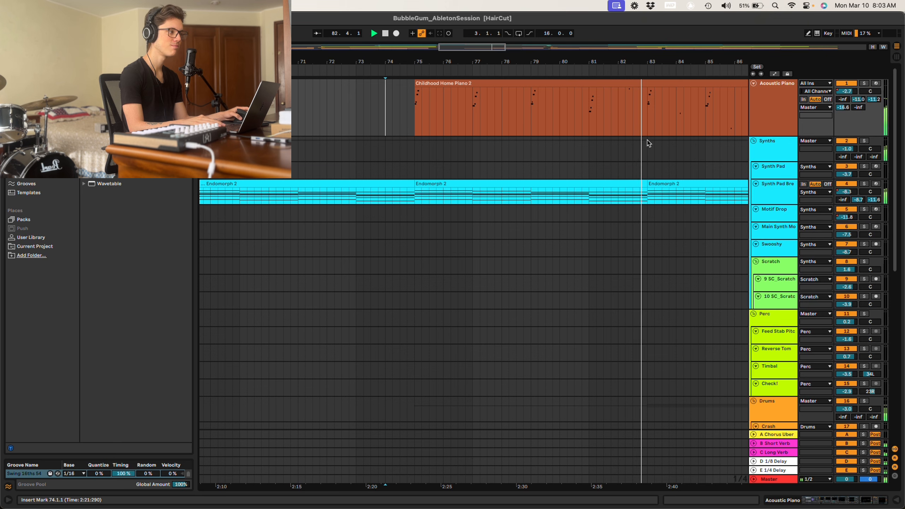
scroll(616, 142, "left", 7)
scroll(614, 142, "down", 1)
scroll(587, 140, "down", 3)
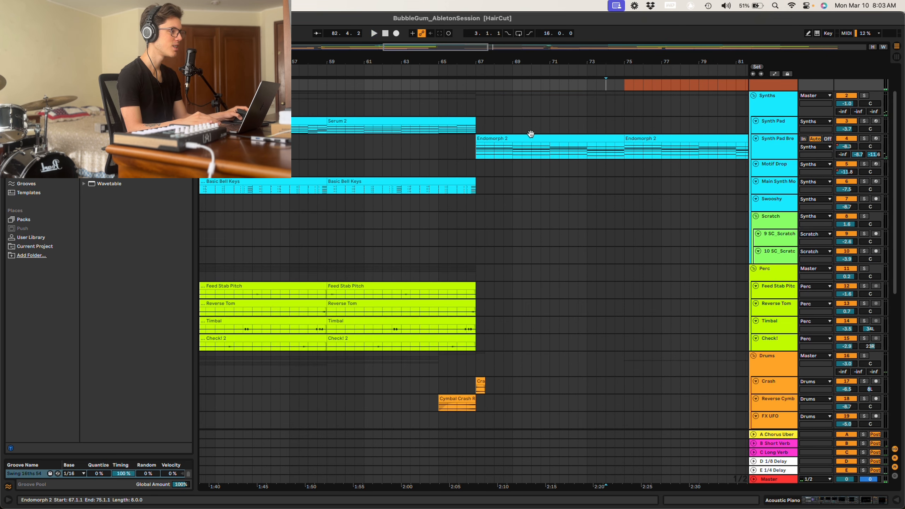
Solo the Main Synth Motif track and play it from bar 66 into the break.
left_click(457, 190)
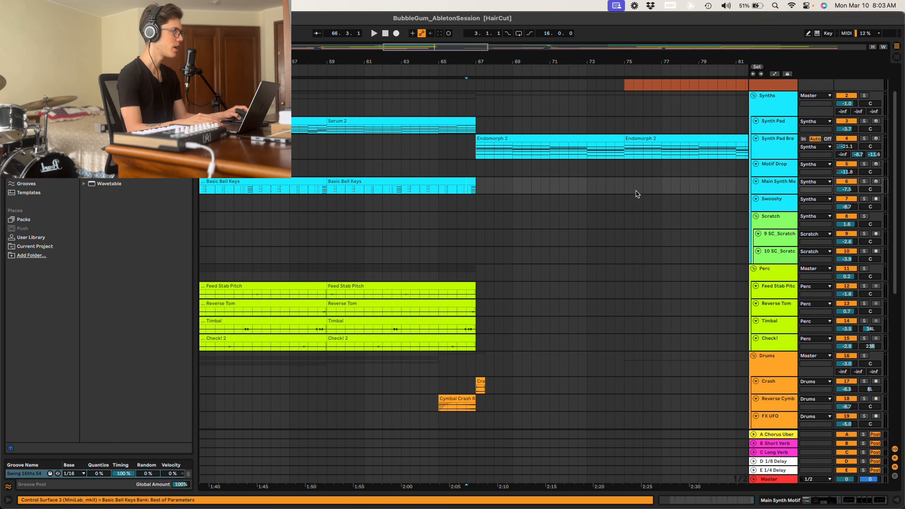
left_click(864, 182)
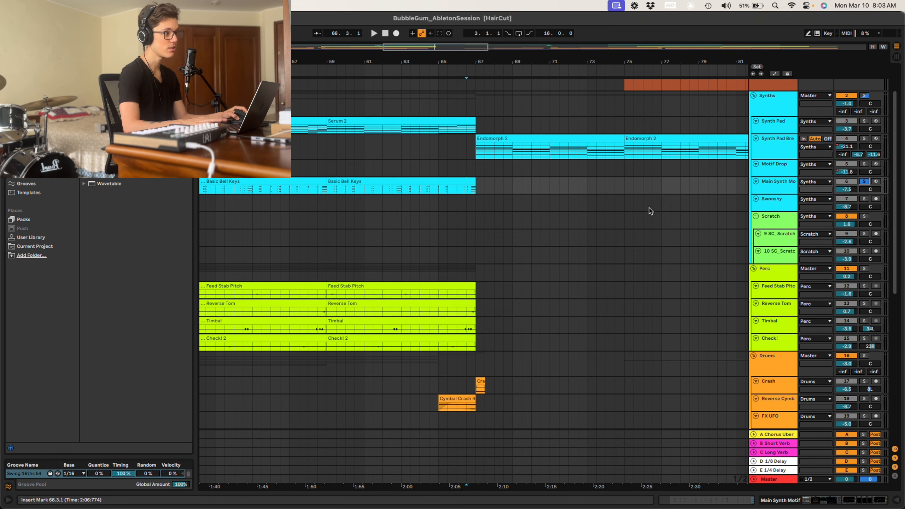
key("space")
Enlarge the Main Synth Motif track and look through its device chain to the ValhallaDelay and final EQ Eight.
left_click(778, 195)
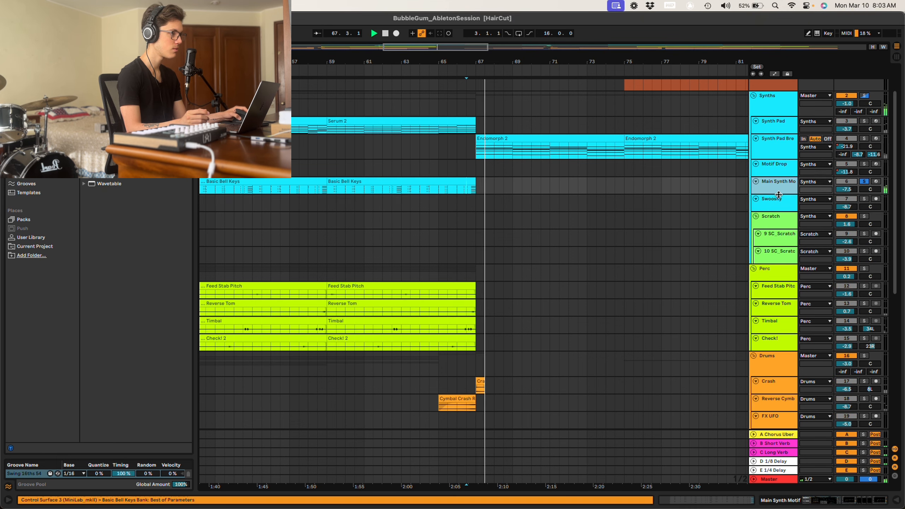
left_click_drag(778, 195, 777, 226)
double_click(774, 210)
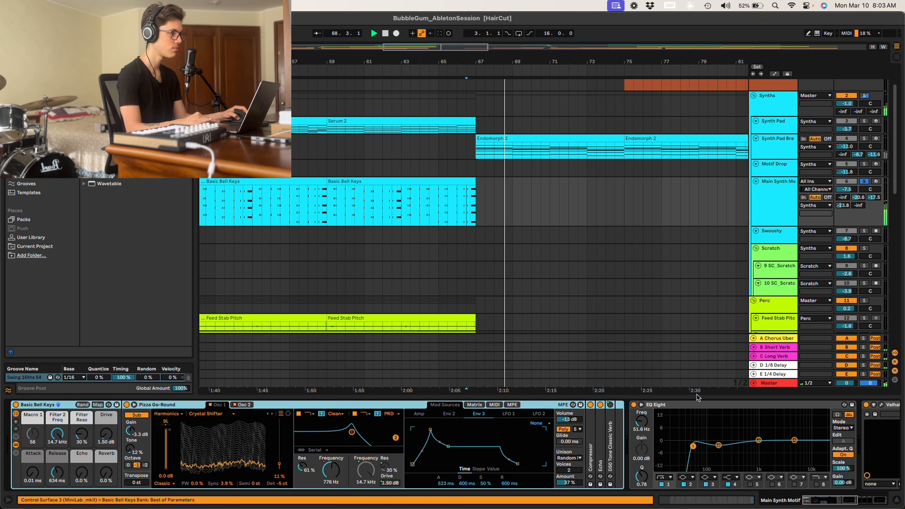
scroll(648, 413, "right", 10)
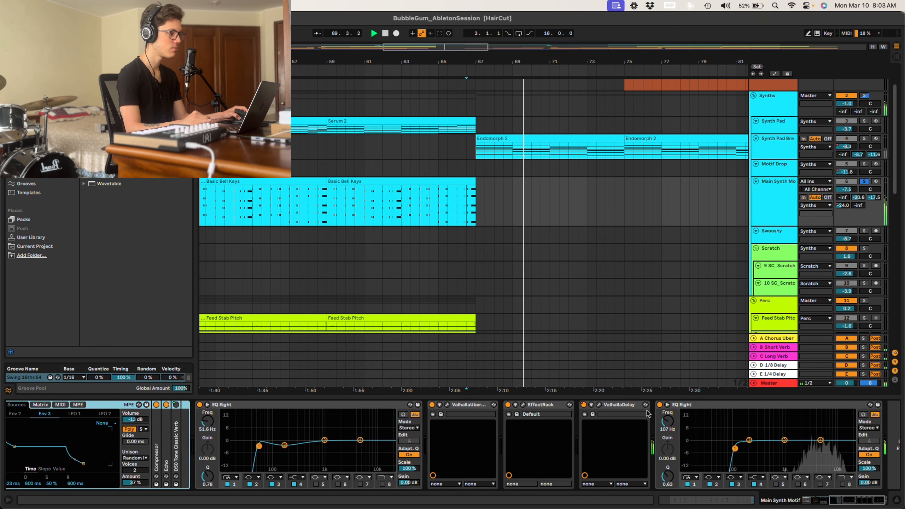
scroll(648, 413, "right", 3)
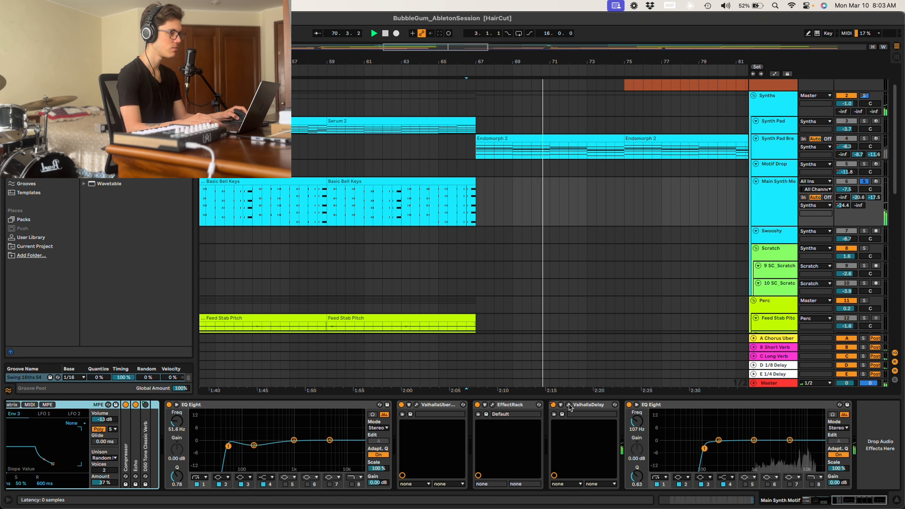
Open the ValhallaDelay window, play the soloed motif from bar 66 to watch its automated settings, and close the window.
left_click(429, 209)
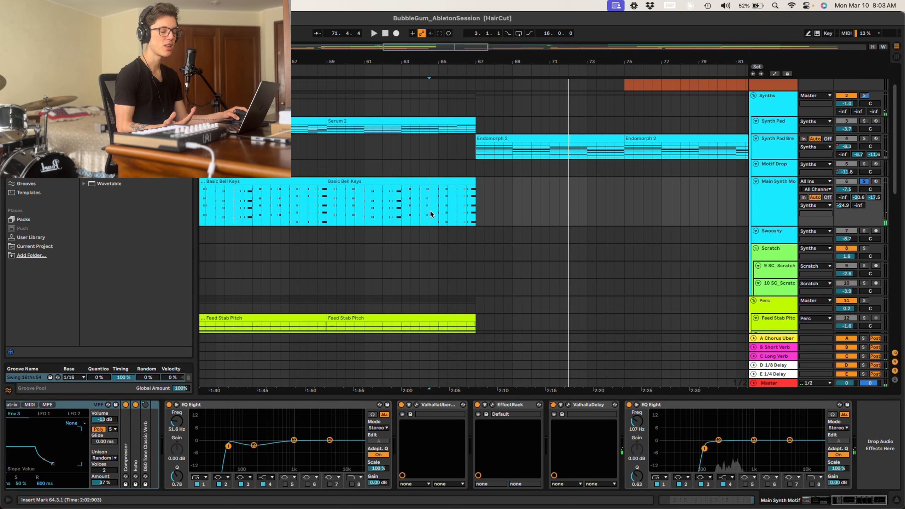
left_click(568, 405)
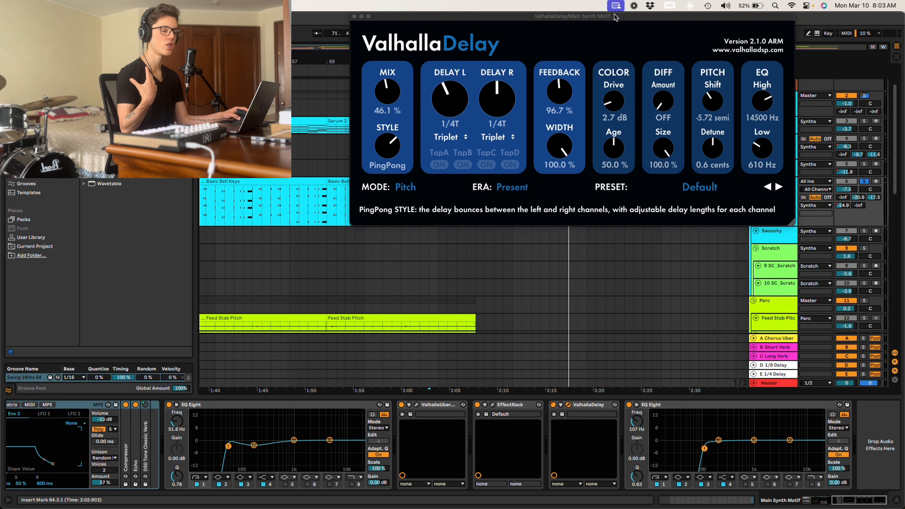
left_click_drag(616, 20, 667, 281)
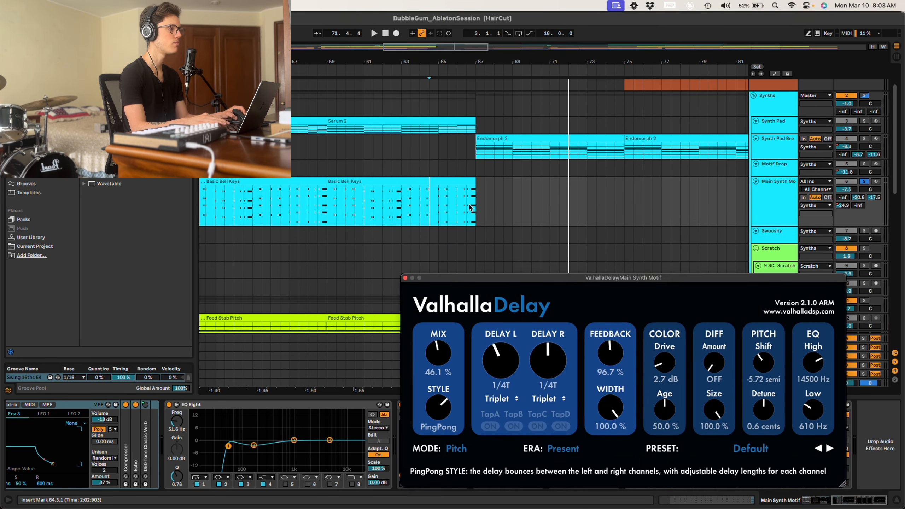
left_click(458, 208)
mouse_move(724, 277)
left_mouse_down()
mouse_move(772, 158)
mouse_move(739, 159)
mouse_move(700, 99)
left_mouse_up()
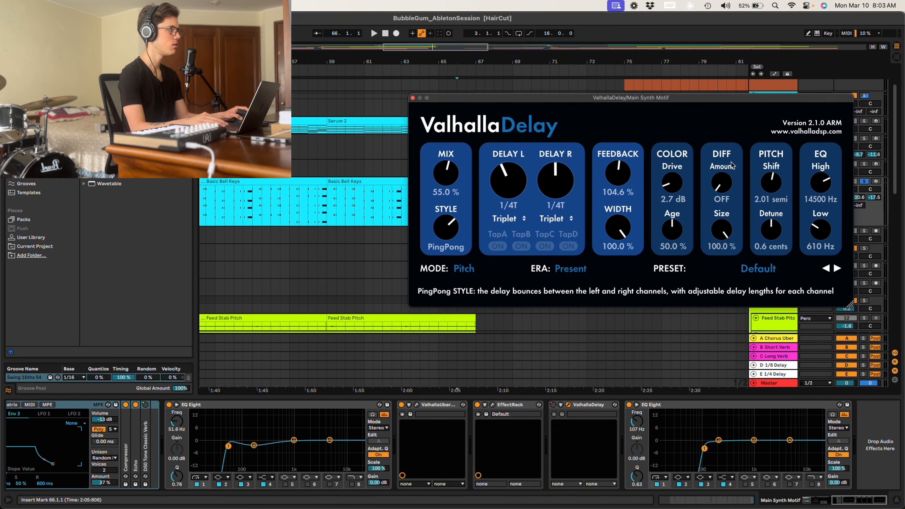
key("space")
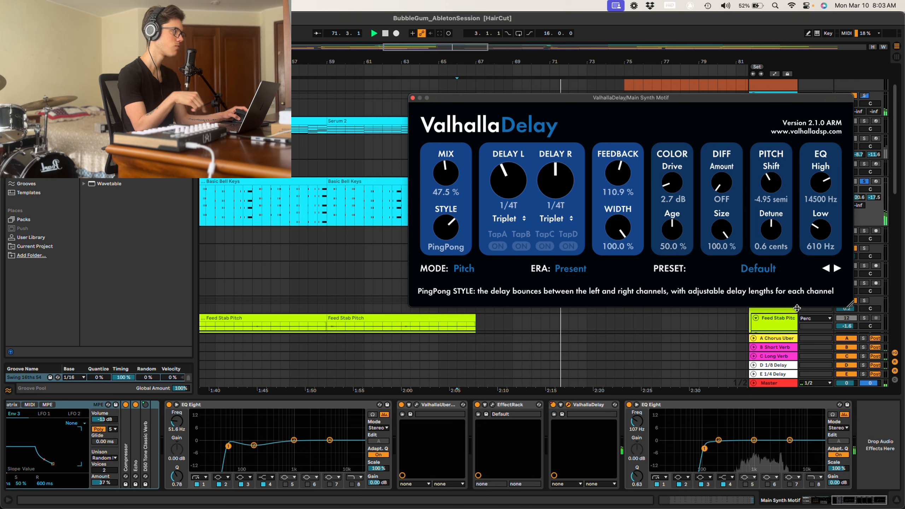
left_click(413, 99)
Find the SC_NoKickLoop_AgressiveShake clips among the hi-hat tracks and place the insert marker at their start at bar 75.
left_click(612, 215)
scroll(612, 215, "down", 10)
scroll(613, 215, "right", 10)
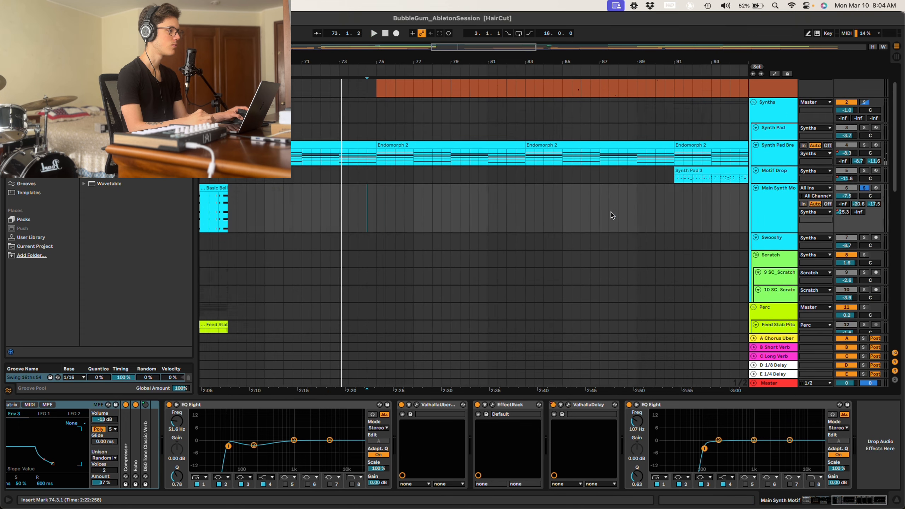
scroll(531, 185, "up", 5)
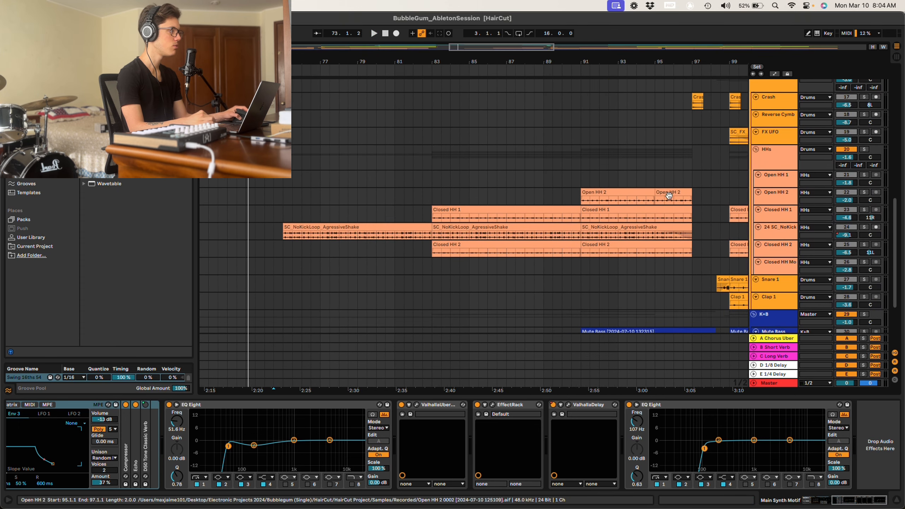
scroll(412, 226, "down", 10)
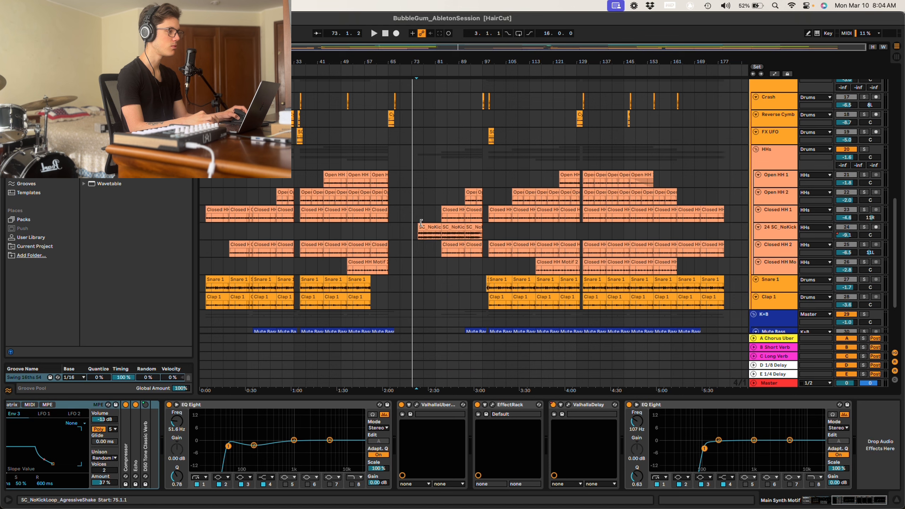
left_click(421, 223)
scroll(445, 232, "up", 5)
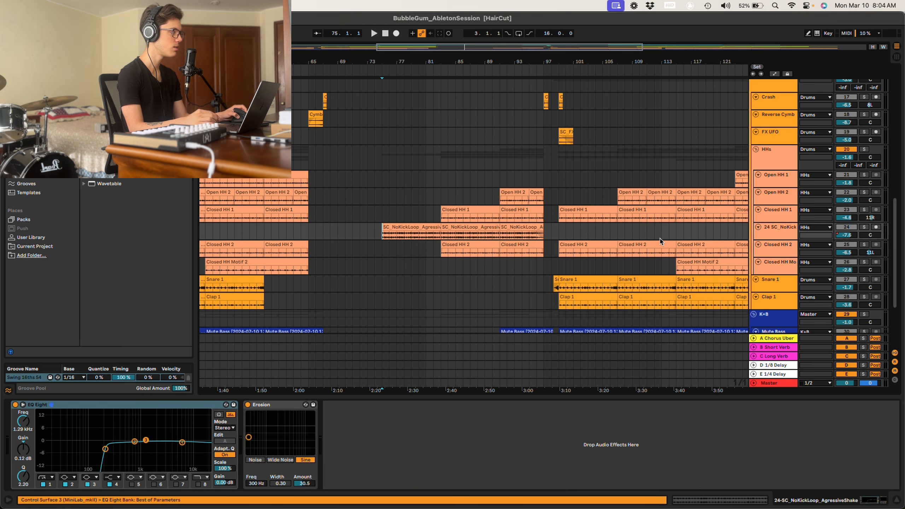
Solo and enlarge the SC_NoKickLoop_AgressiveShake track and play it from bar 75, stopping in bar 78.
scroll(461, 219, "down", 2)
scroll(461, 218, "left", 3)
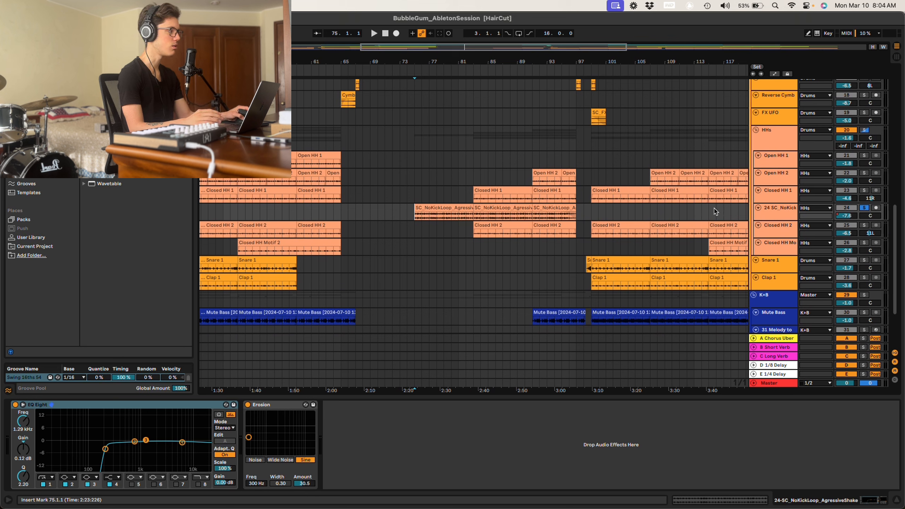
left_click(763, 224)
left_click_drag(763, 219, 786, 250)
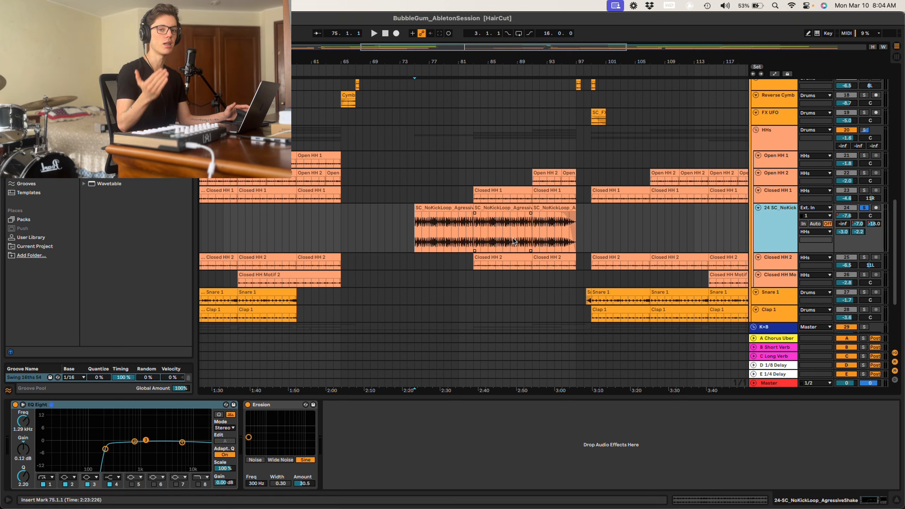
key("space")
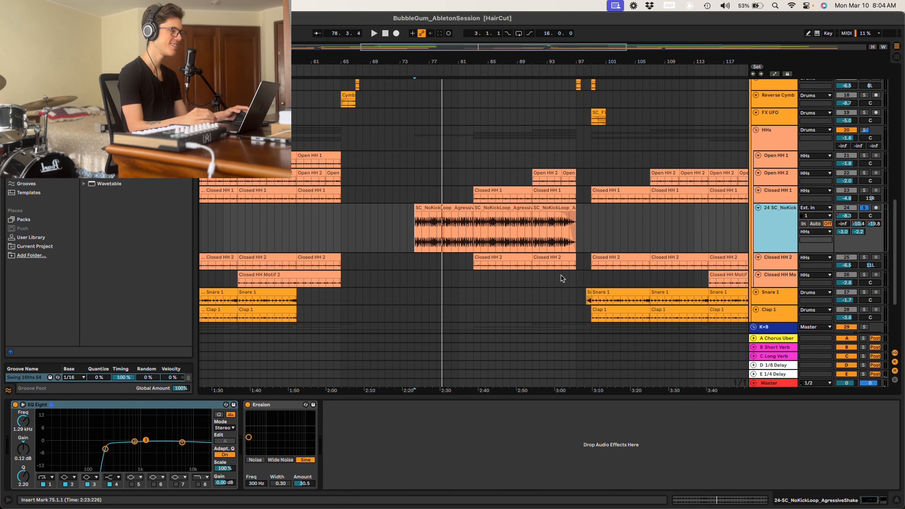
Optimize the arrangement track heights and look over the hi-hat, snare, clap and K+B tracks.
scroll(498, 245, "up", 10)
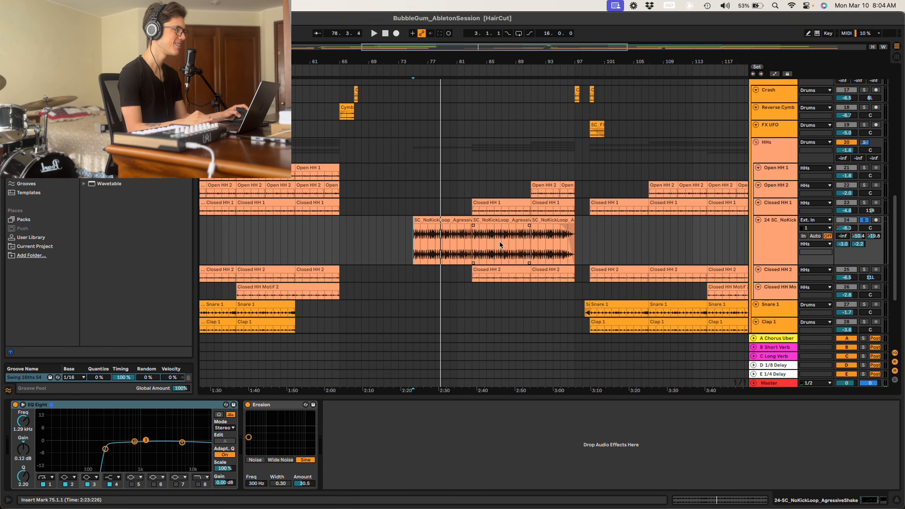
key("h")
scroll(794, 296, "down", 15)
scroll(665, 337, "up", 10)
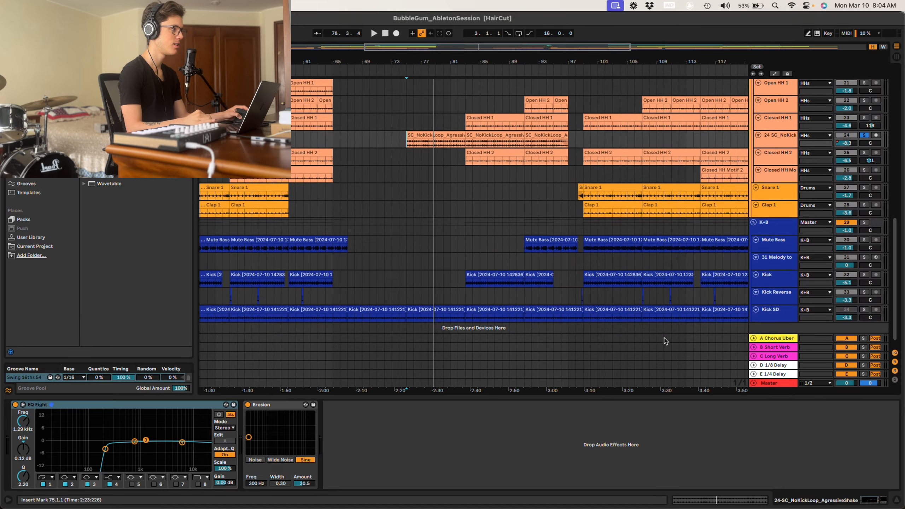
Play the Scratch group soloed from bar 97, then the Swooshy clip soloed and in the full mix from bar 98.
left_click(474, 168)
scroll(488, 171, "up", 8)
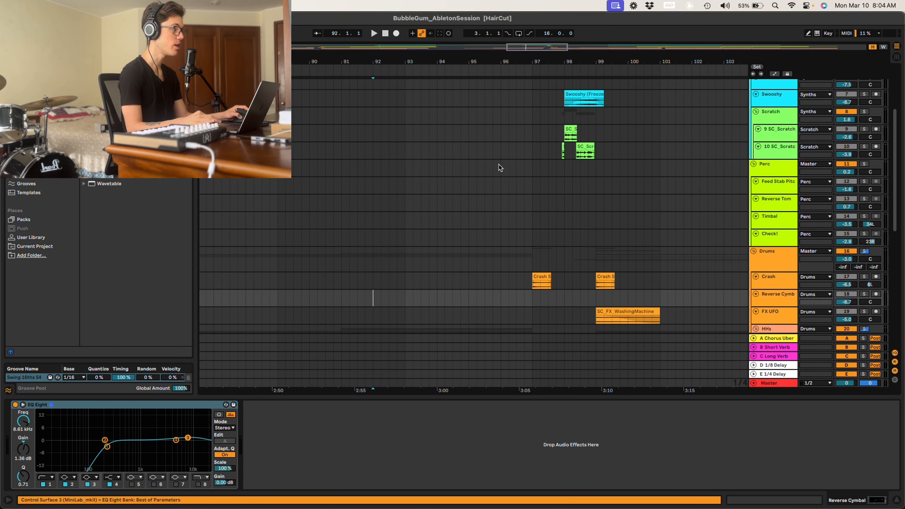
scroll(498, 170, "up", 5)
left_click(424, 168)
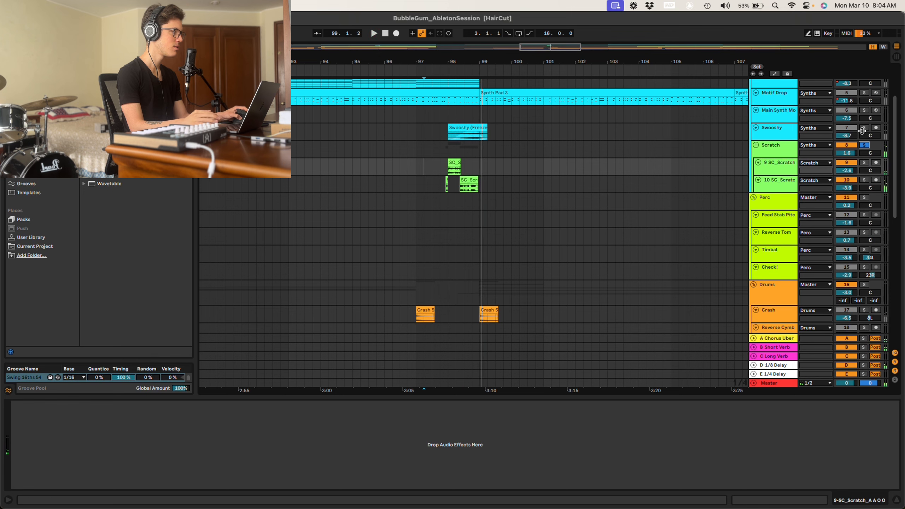
left_click(460, 137)
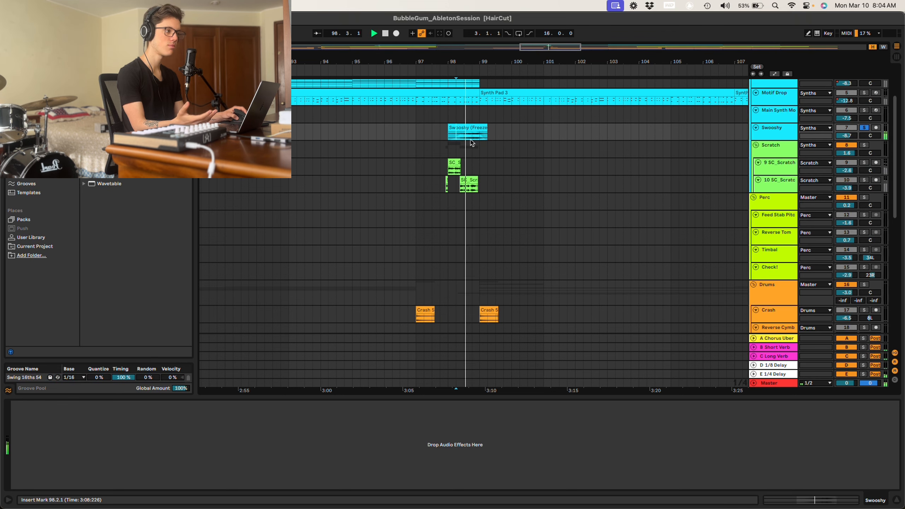
scroll(434, 168, "up", 4)
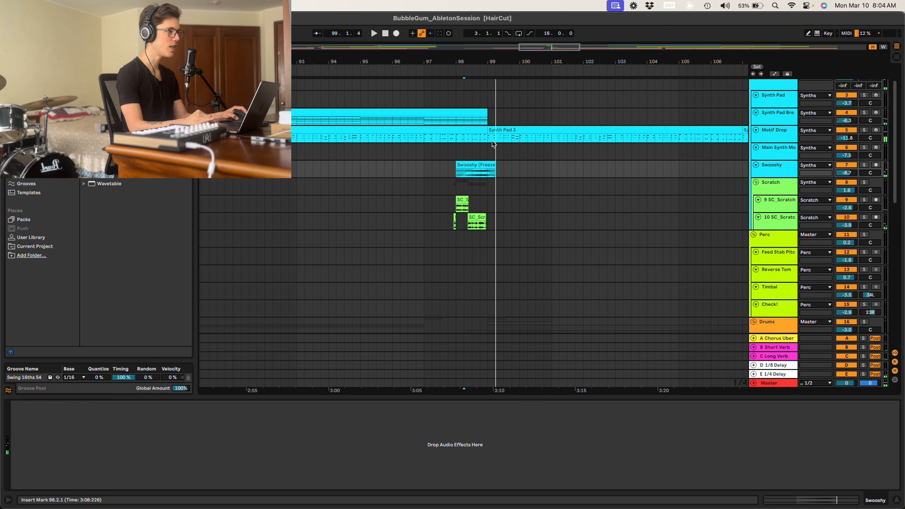
Enlarge and solo the Motif Drop track and play its Synth Pad 3 clips from bar 98, stopping in bar 105.
left_click(424, 163)
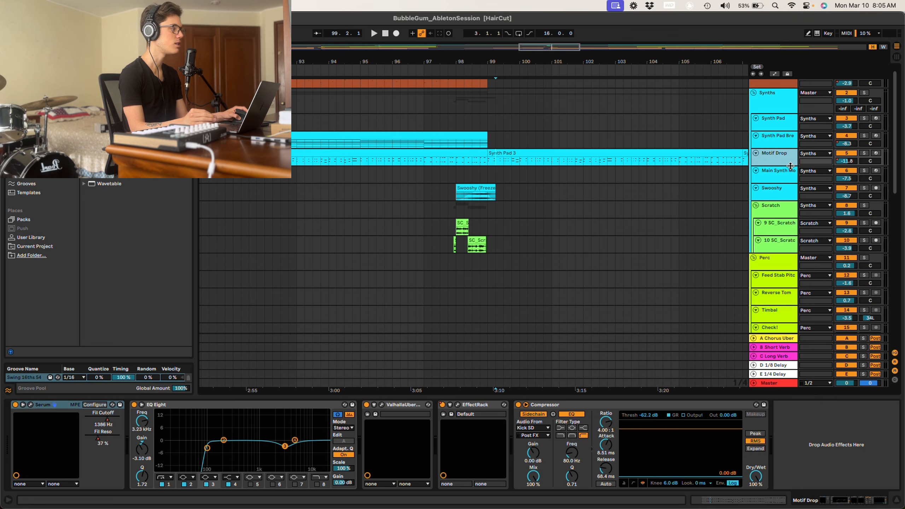
left_click_drag(790, 165, 782, 195)
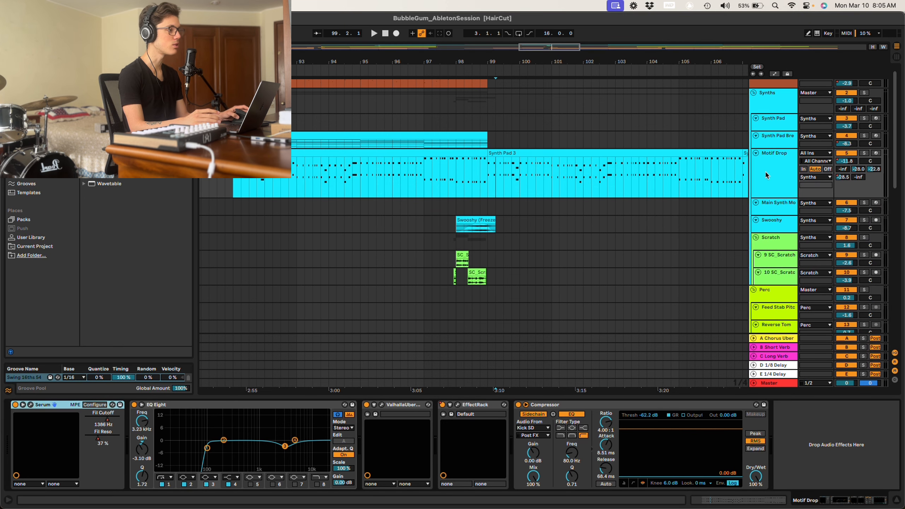
left_click(469, 178)
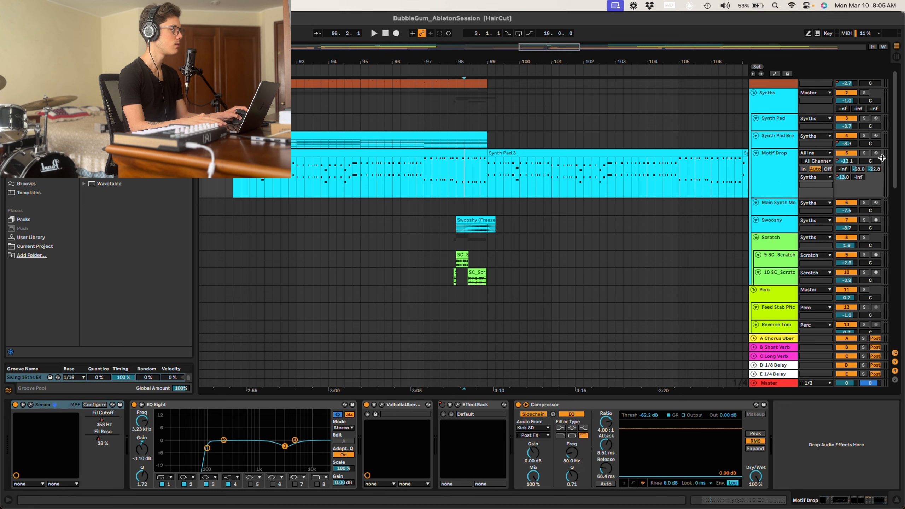
left_click(865, 153)
key("space")
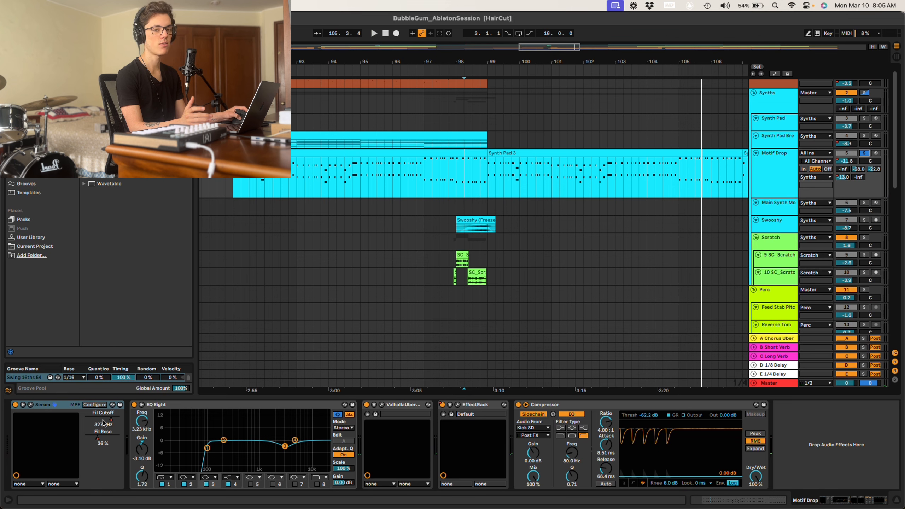
Clear the Motif Drop solo and play the full arrangement from bar 81, following the synth, percussion and drum tracks.
key("minus")
key("minus")
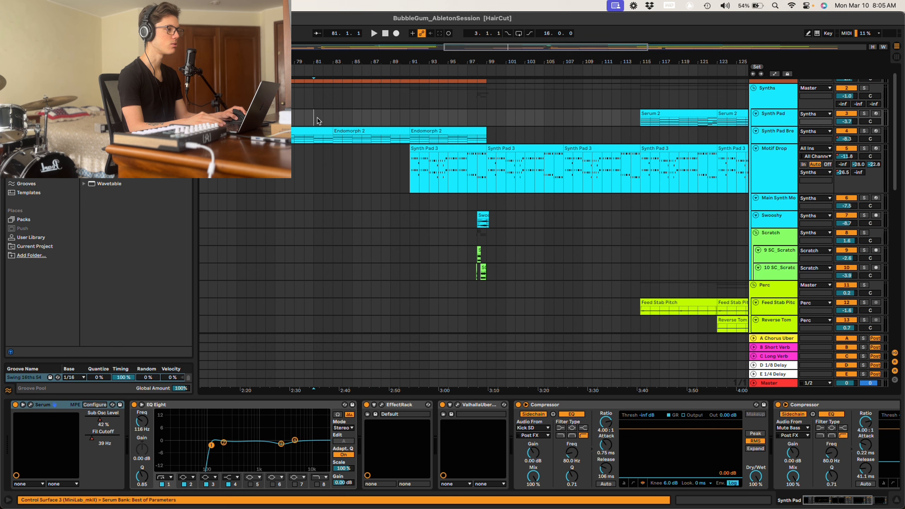
key("space")
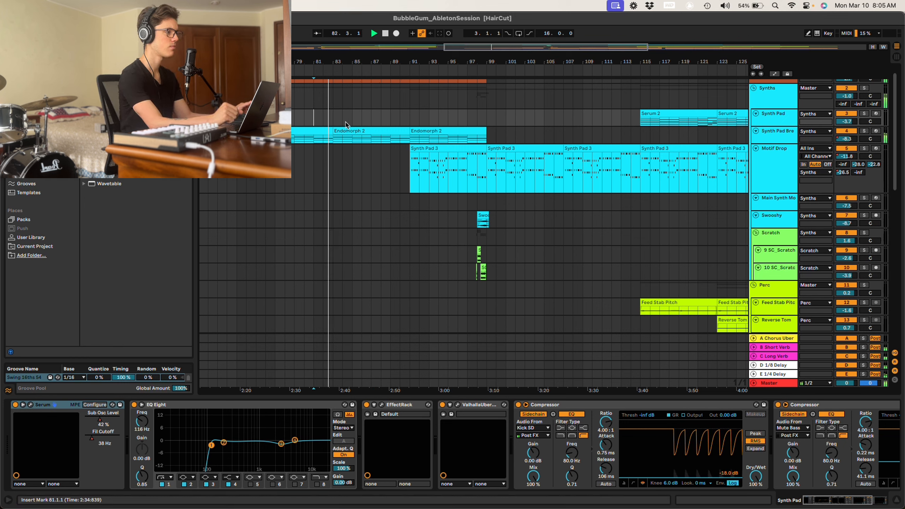
scroll(346, 125, "down", 10)
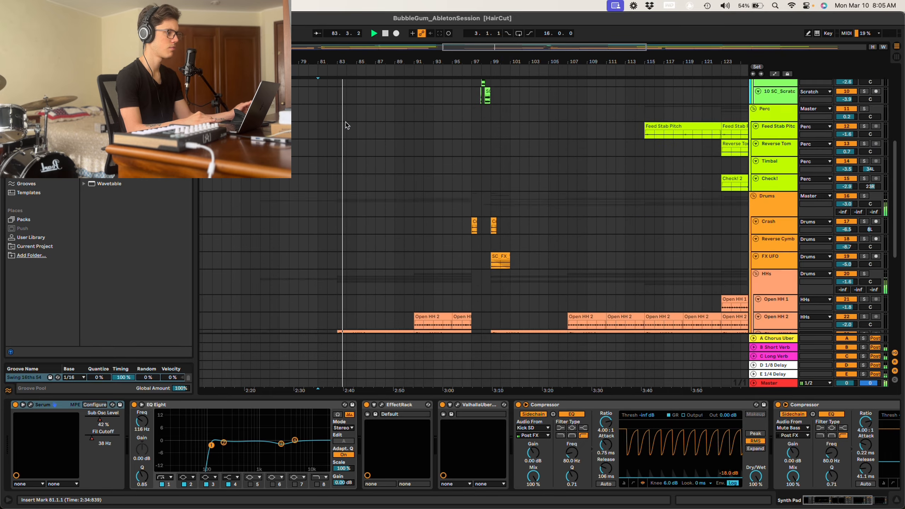
scroll(346, 125, "up", 10)
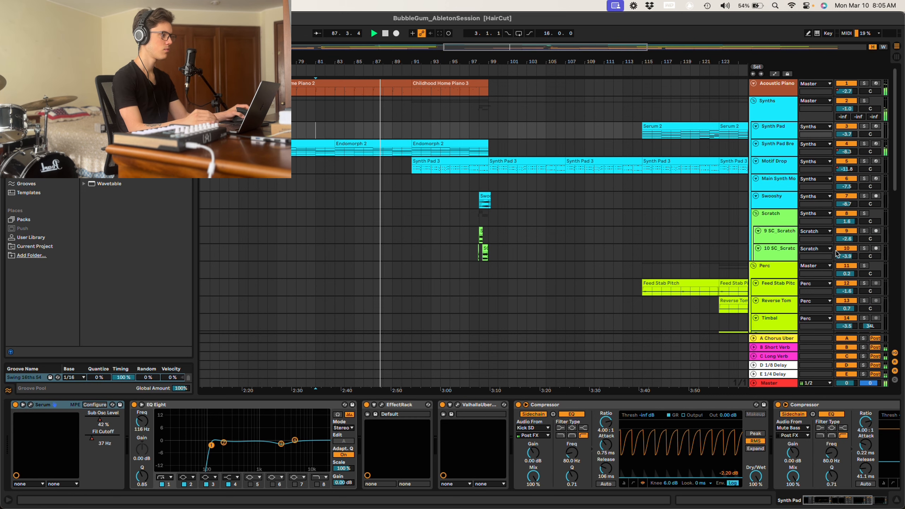
Show the Motif Drop and Main Synth Motif devices and bring the hi-hat through Kick SD tracks into view during playback past bar 99.
left_click(781, 169)
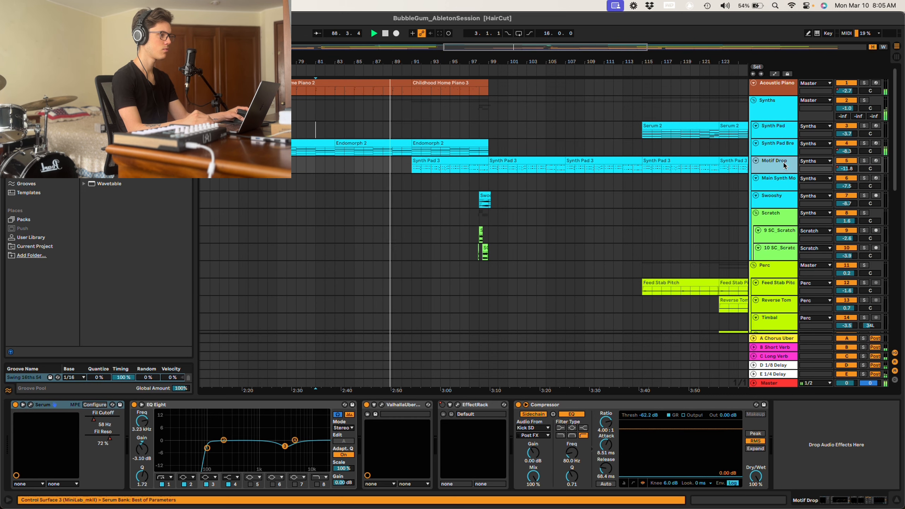
left_click(785, 178)
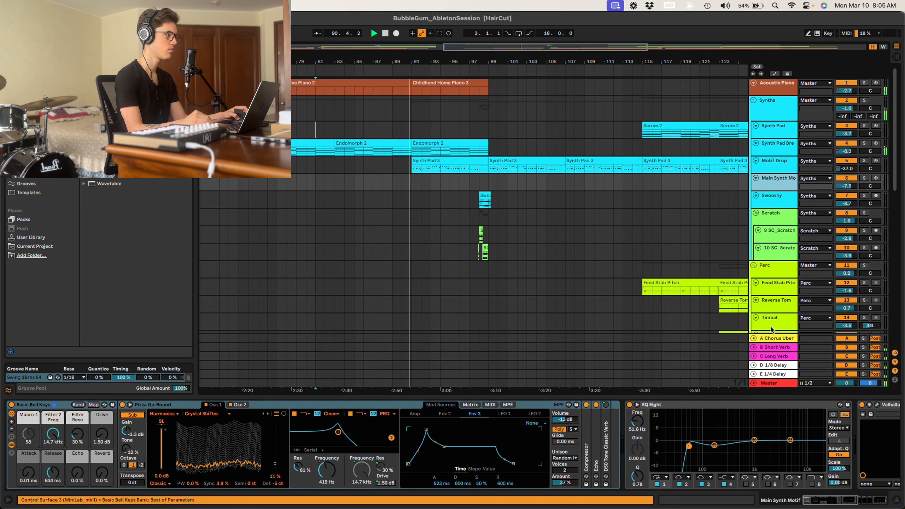
scroll(775, 321, "down", 2)
scroll(776, 310, "down", 20)
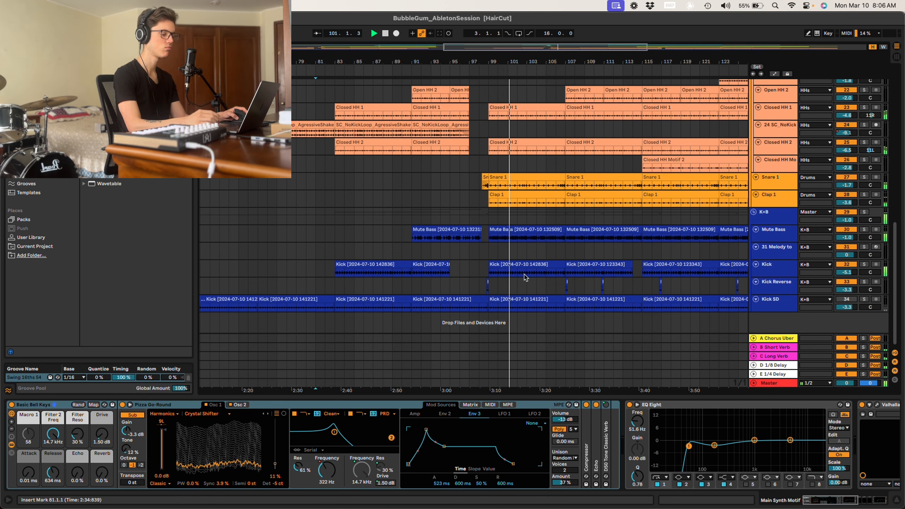
Examine the hi-hat, snare and clap clips from bar 99 onward and place the insert marker at bar 130 on the HHs group.
scroll(570, 264, "up", 8)
scroll(618, 244, "down", 8)
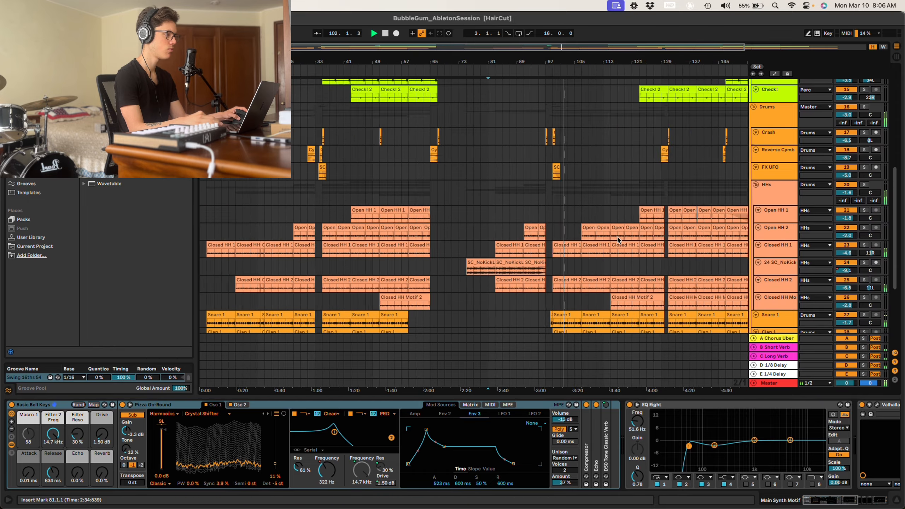
scroll(542, 277, "down", 2)
scroll(463, 259, "up", 5)
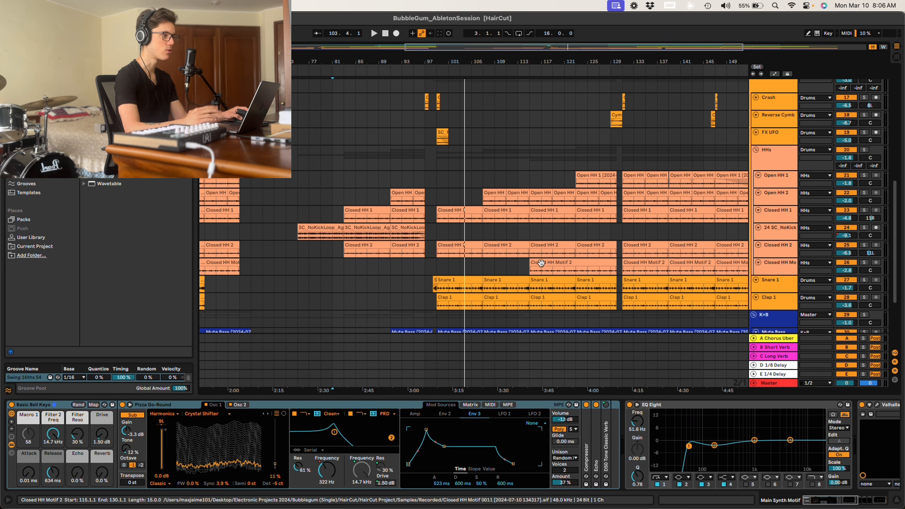
scroll(664, 199, "right", 4)
scroll(665, 198, "up", 3)
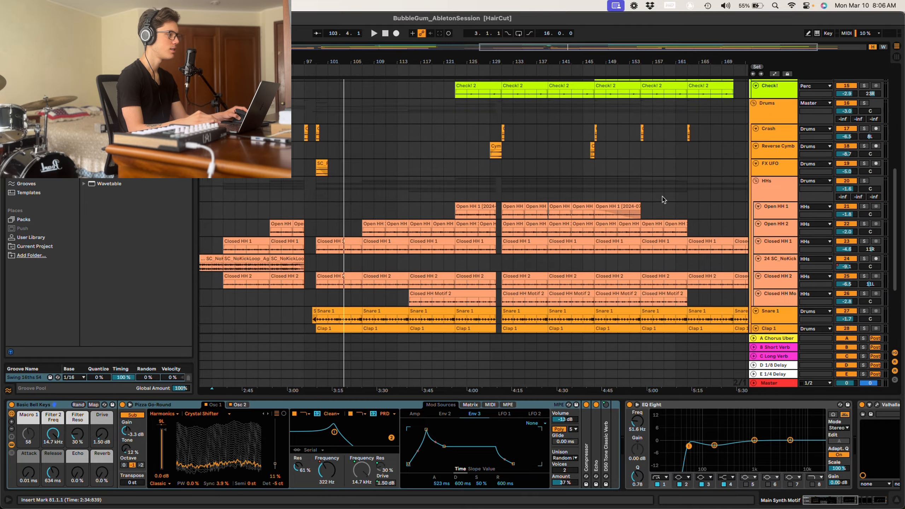
scroll(664, 208, "down", 4)
scroll(656, 210, "up", 6)
left_click(406, 232)
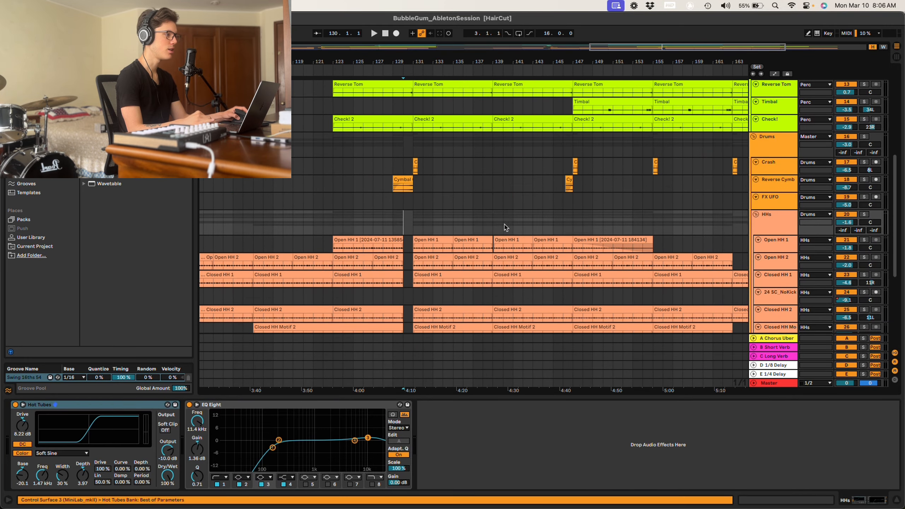
Return to the synth tracks and place the insert marker at bar 99 on the Synth Pad track.
scroll(512, 231, "up", 6)
scroll(518, 234, "left", 3)
scroll(520, 234, "up", 5)
left_click(511, 135)
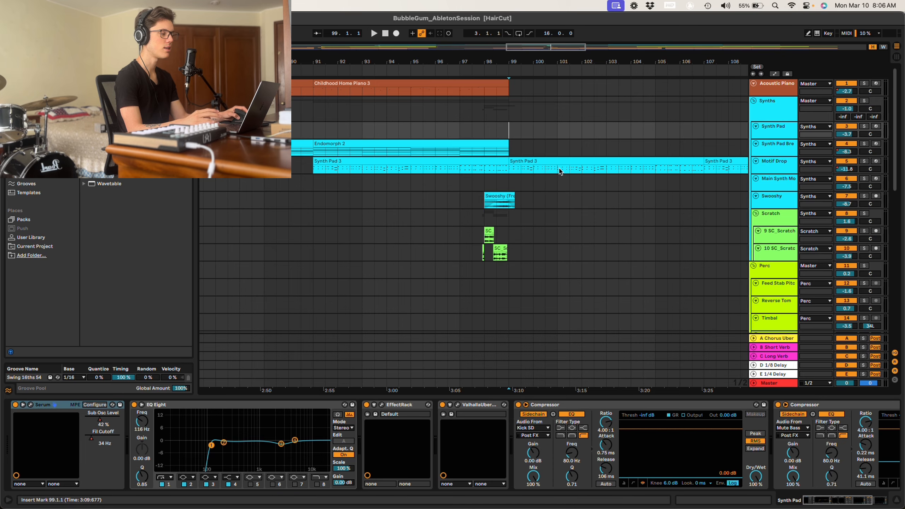
Play the arrangement from bar 114 into the Serum 2 and Feed Stab Pitch entrance, stopping in bar 124.
scroll(559, 173, "right", 6)
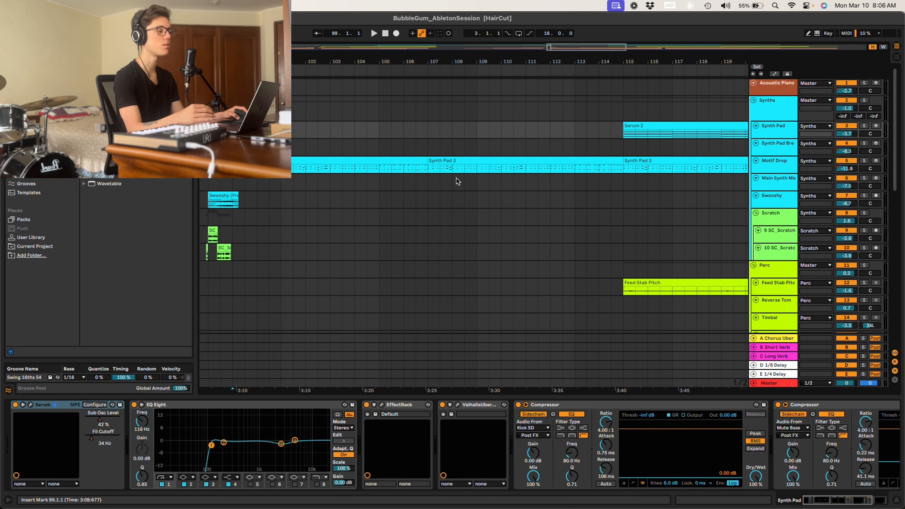
scroll(620, 134, "down", 8)
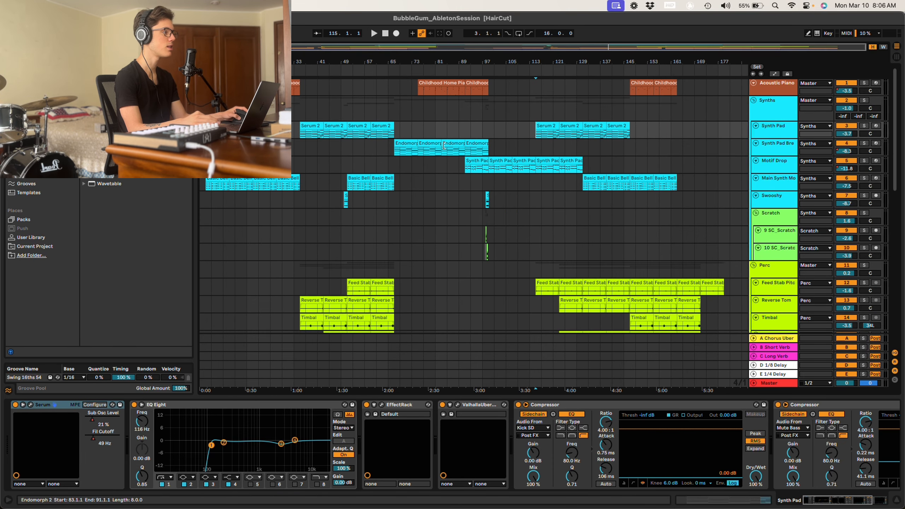
scroll(533, 133, "up", 5)
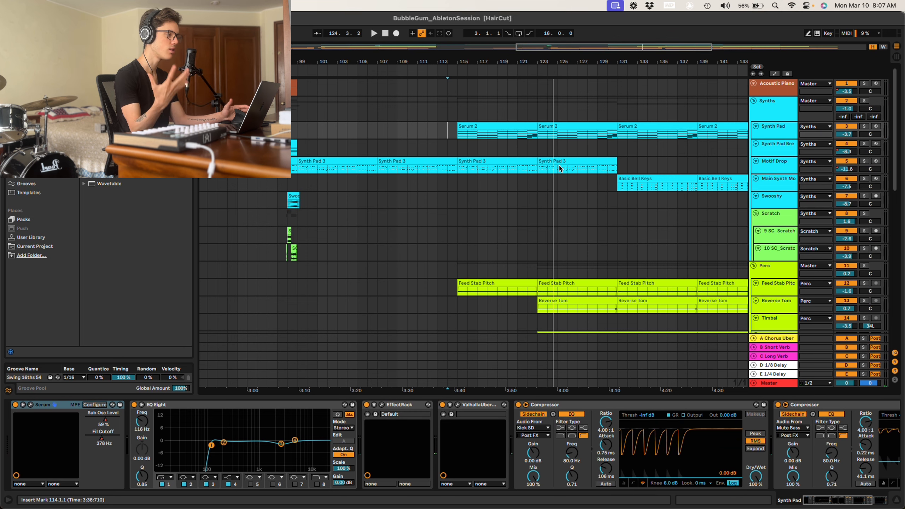
Mark bar 131 on the Motif Drop track, where the Basic Bell Keys clips take over, and review the whole arrangement.
scroll(583, 184, "right", 10)
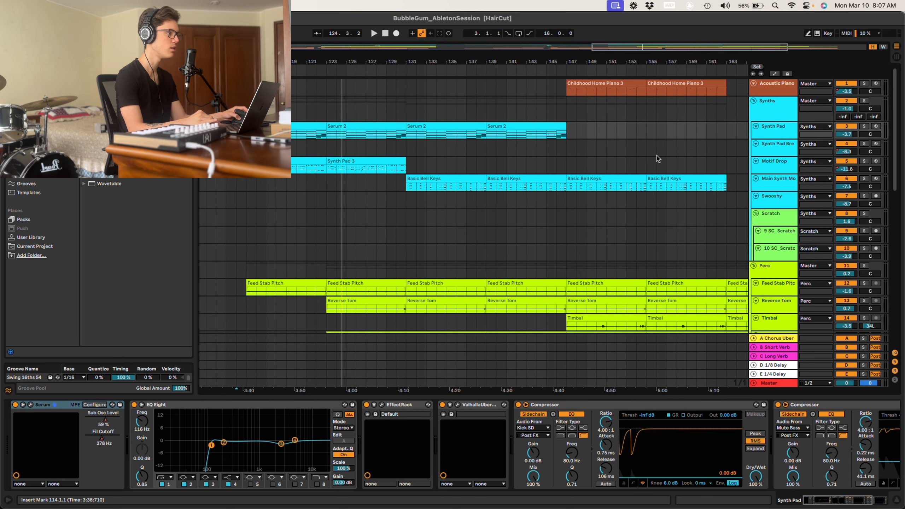
left_click(331, 166)
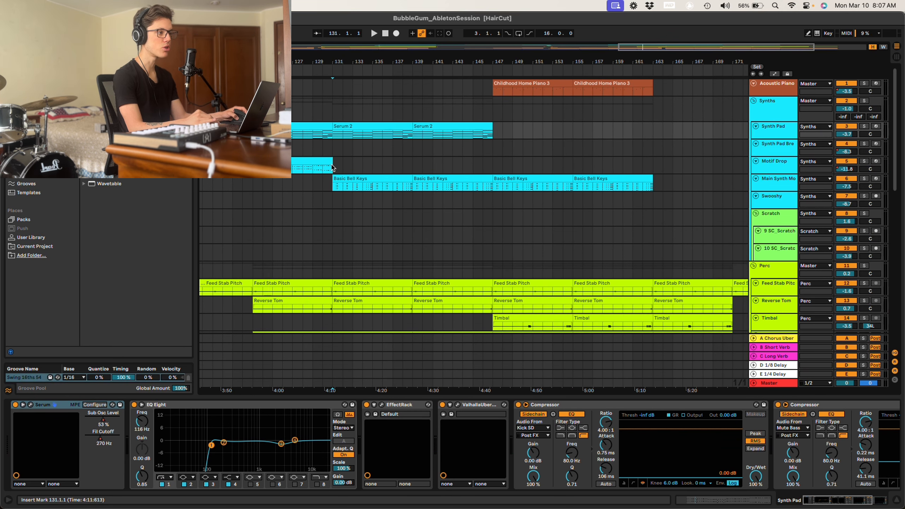
scroll(384, 170, "left", 4)
scroll(429, 166, "down", 5)
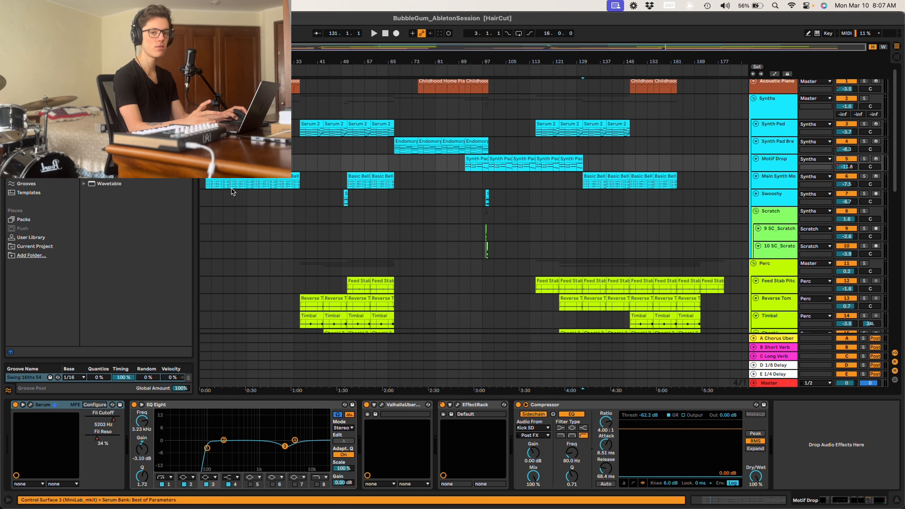
Mark bar 148 on the Acoustic Piano track and examine how the final Childhood Home Piano 3 clips overlap the other parts.
scroll(575, 185, "up", 5)
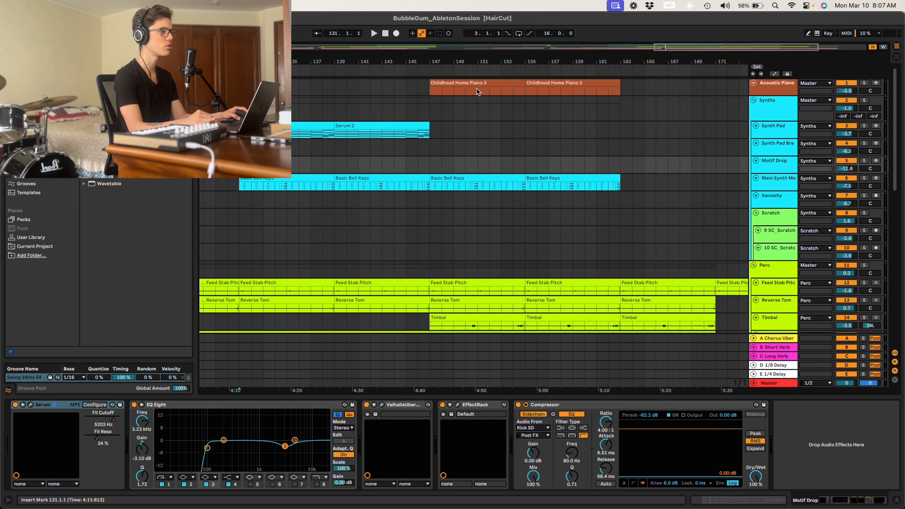
left_click(450, 93)
scroll(449, 93, "down", 5)
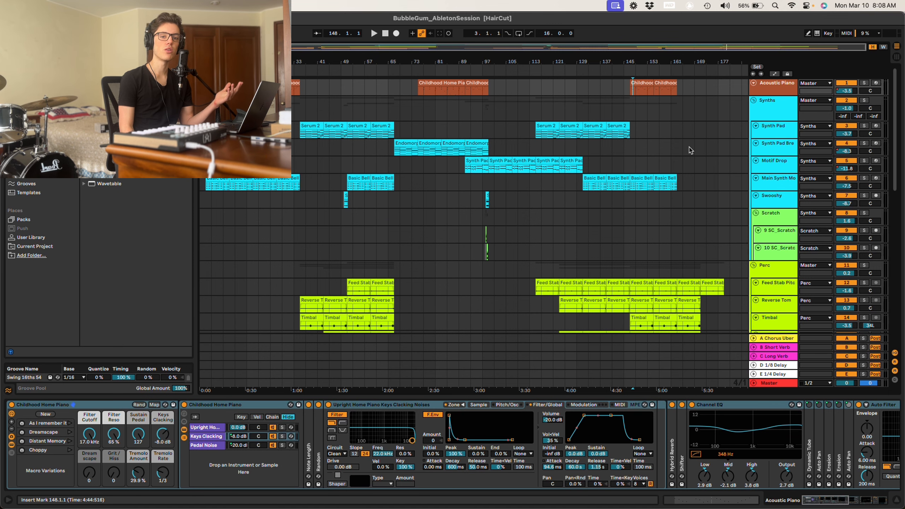
scroll(679, 113, "up", 5)
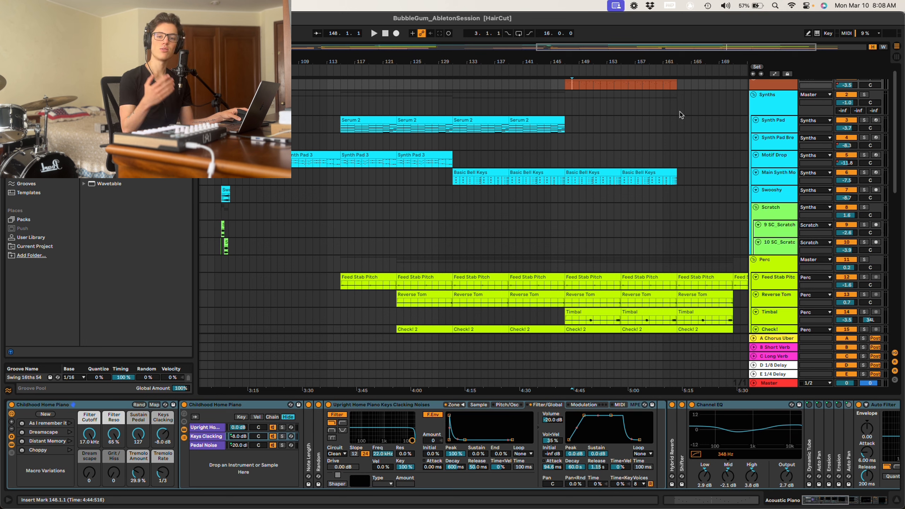